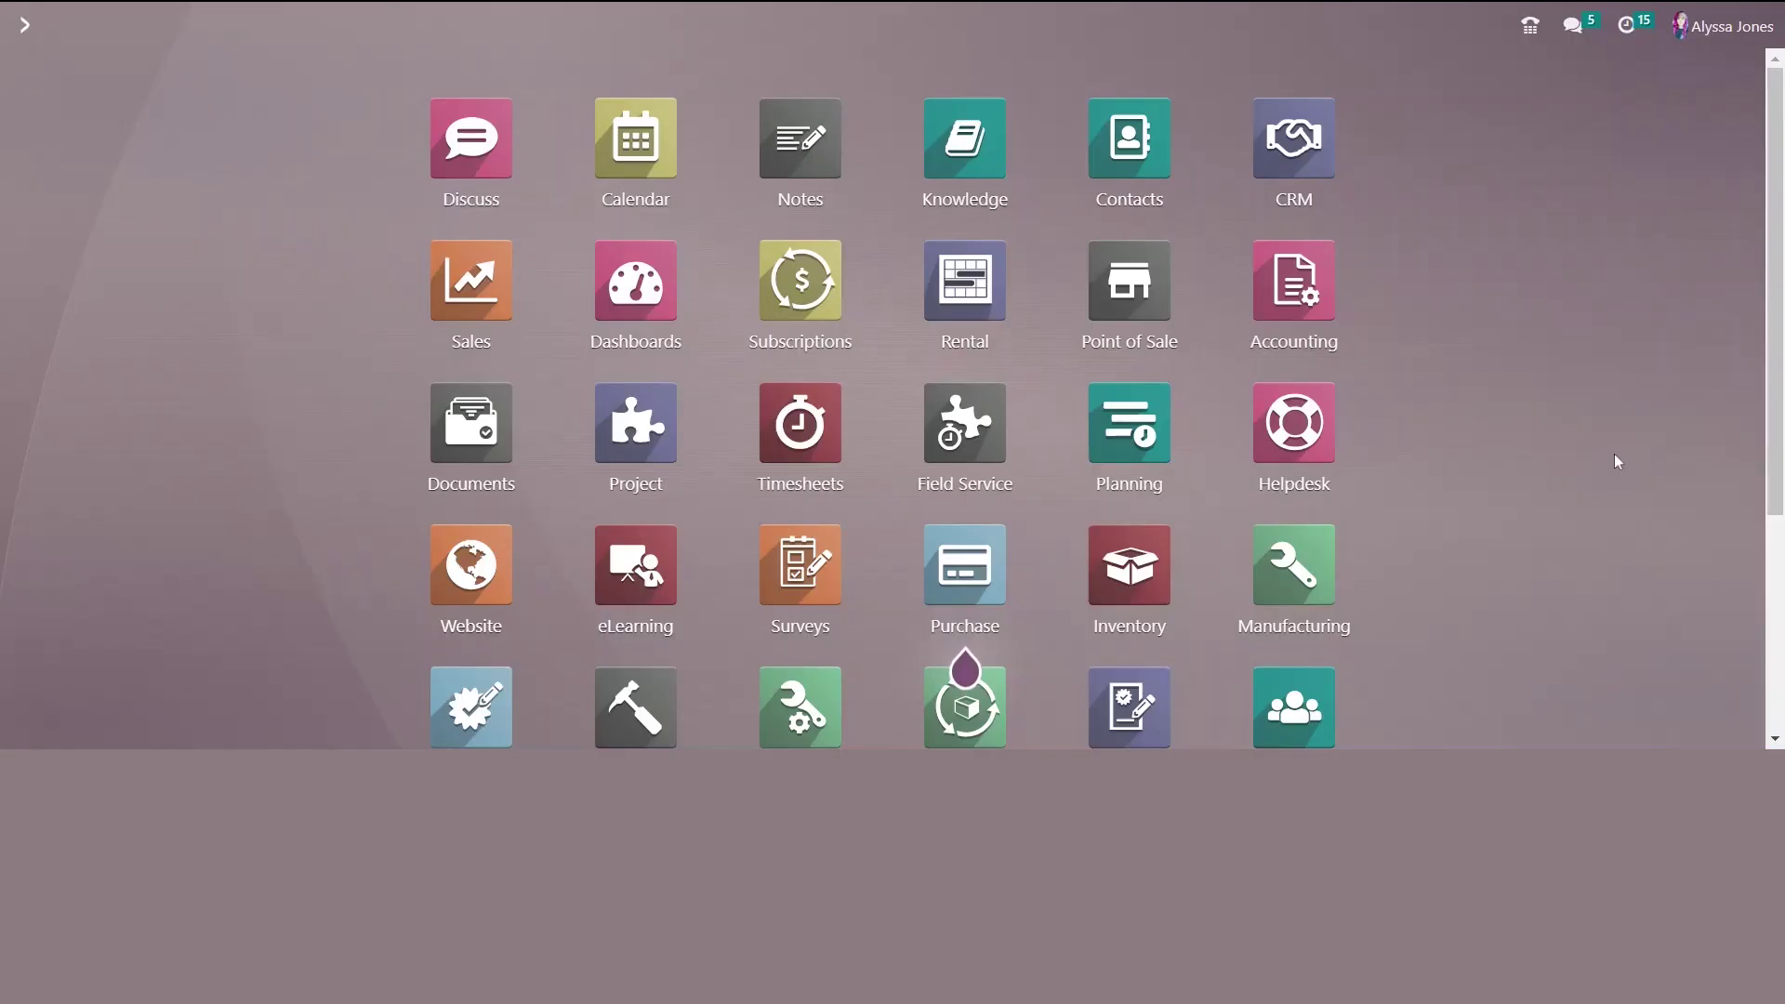
Go to the customer invoices in Accounting and start a new invoice.
scroll(1616, 463, down, 1)
scroll(1615, 462, up, 2)
click(1302, 324)
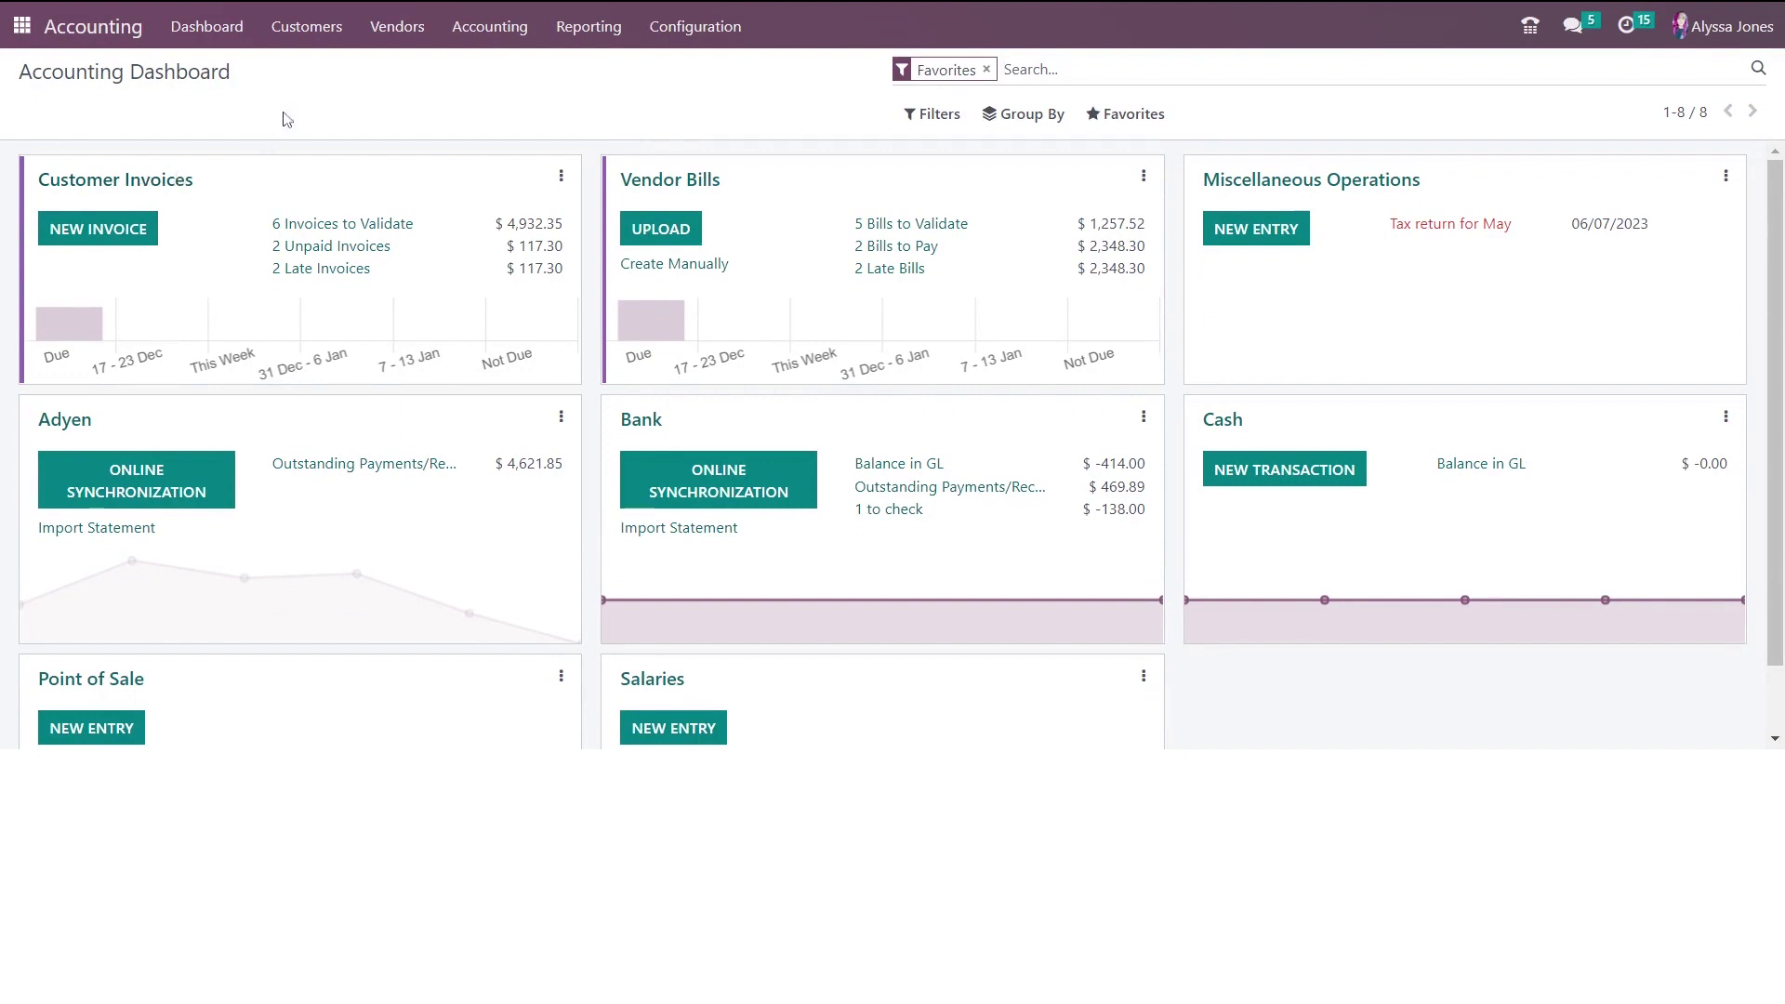
click(298, 53)
click(299, 71)
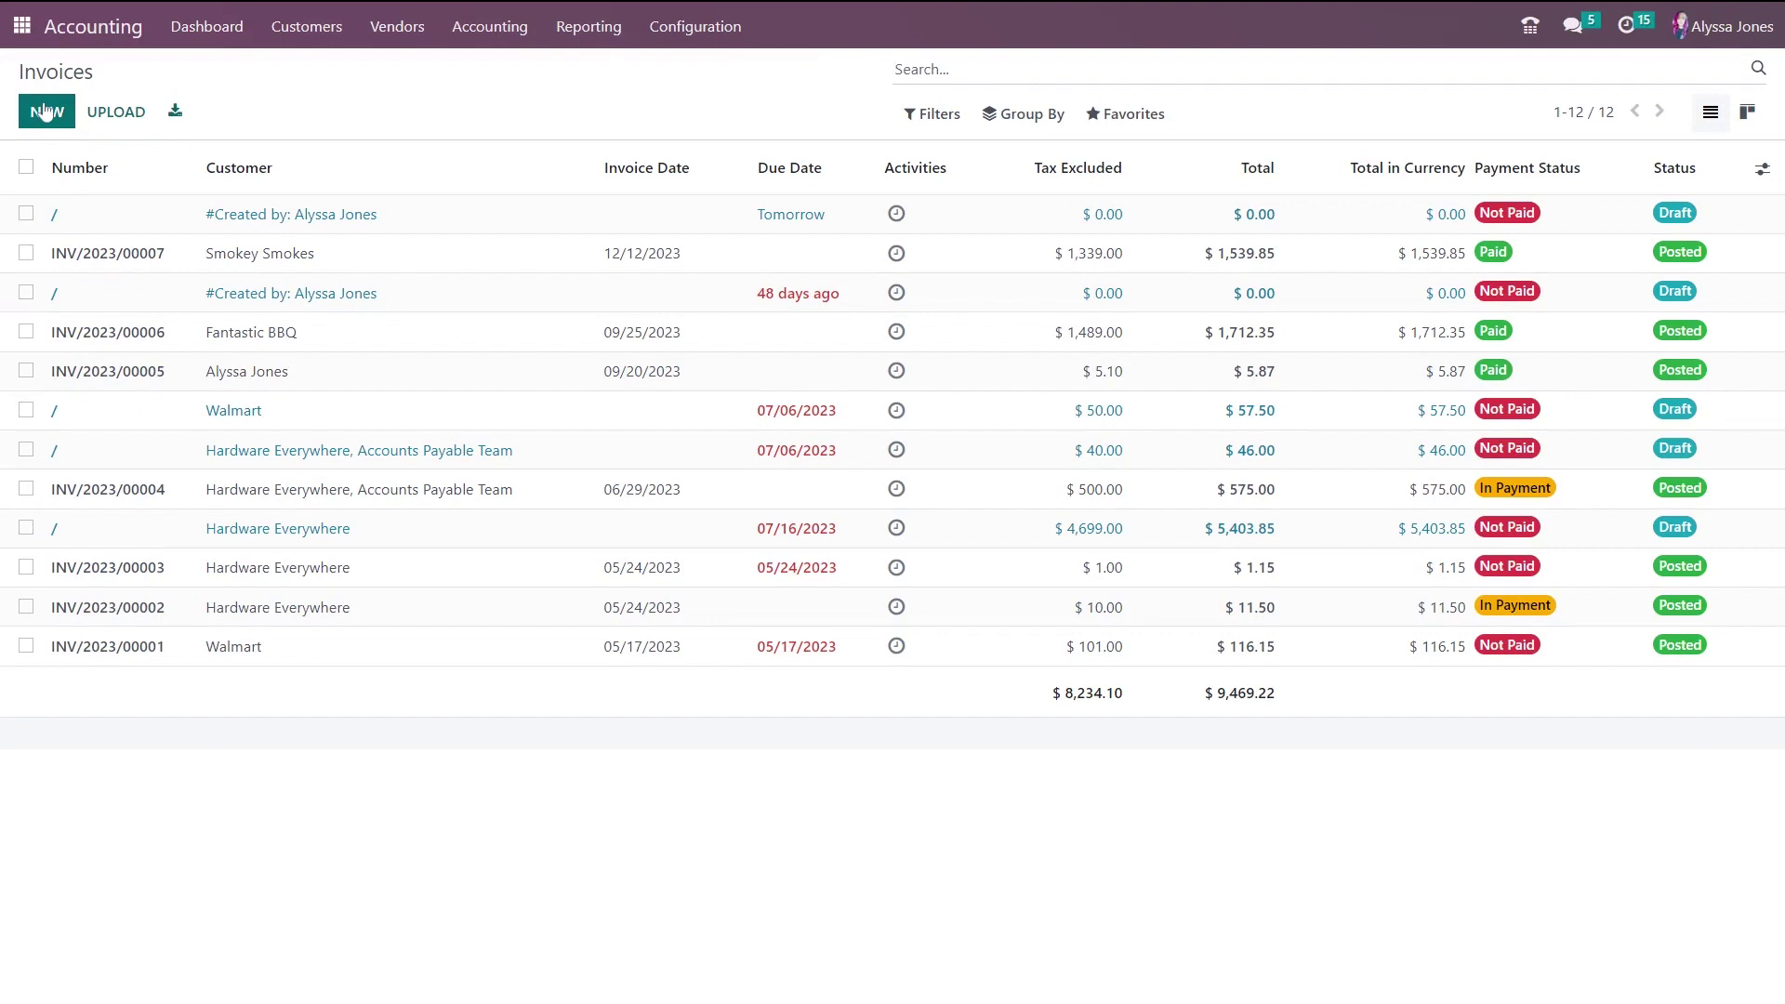
click(44, 111)
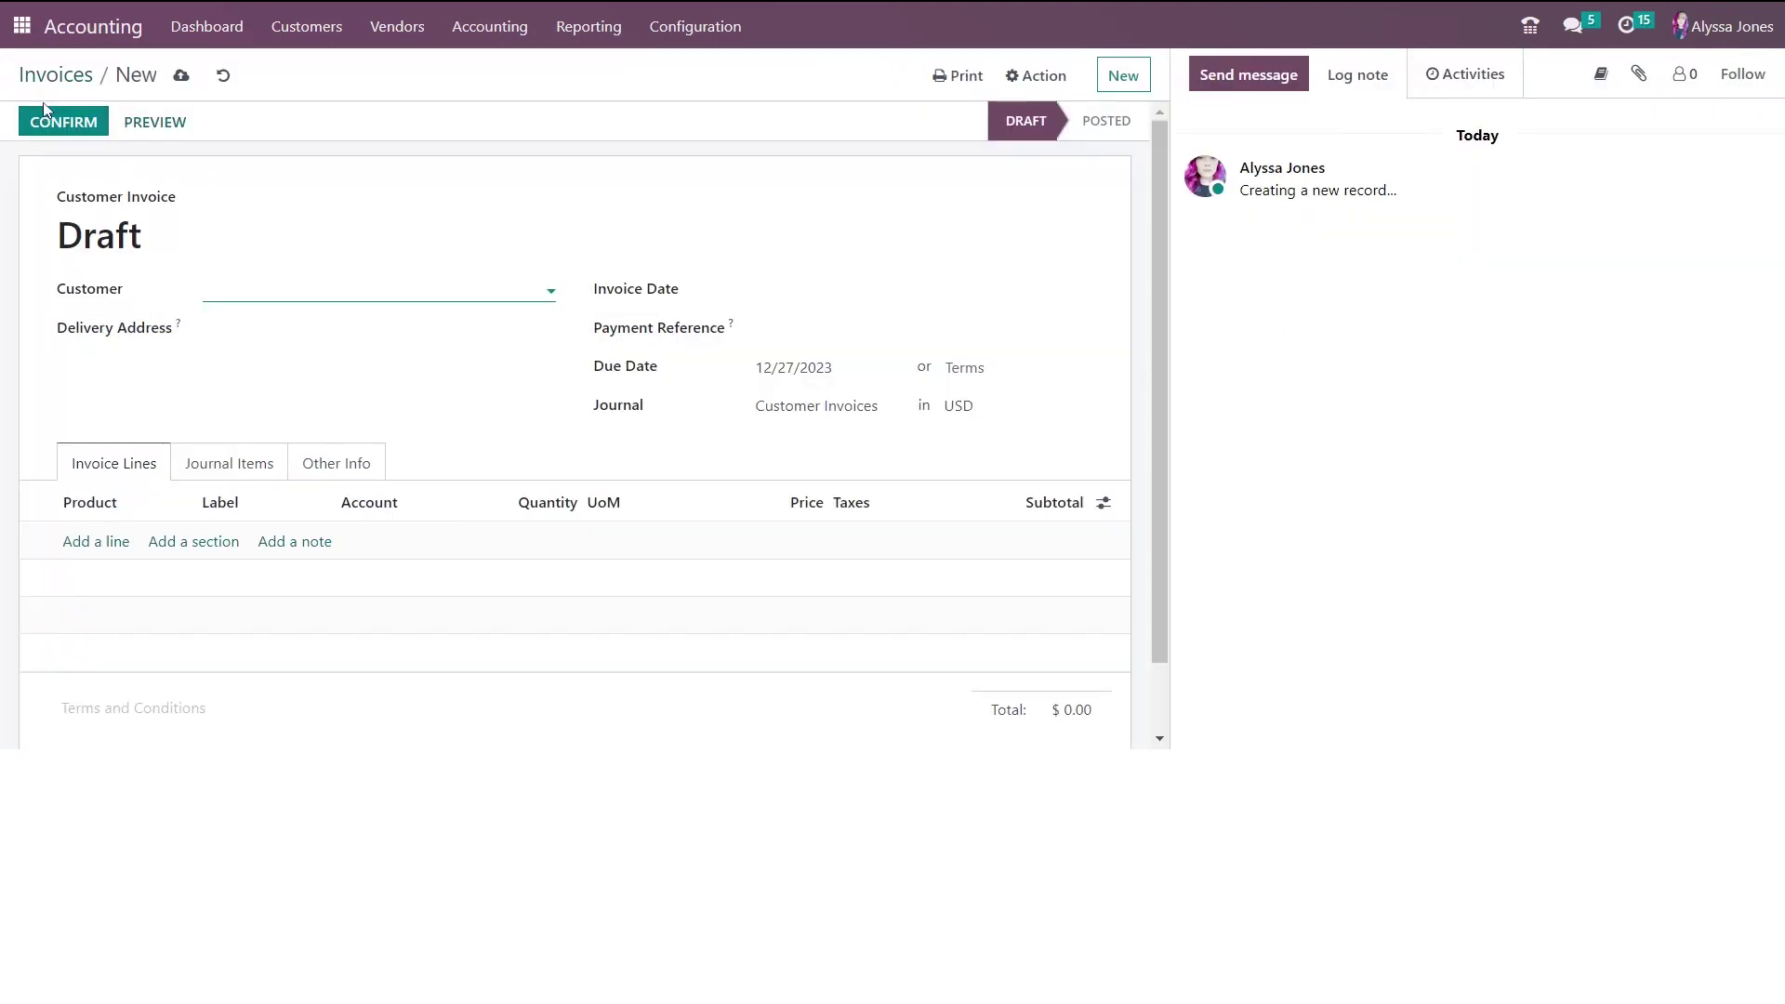
Set the invoice's customer to Hardware Everywhere and its invoice date to 12/26/2023.
click(208, 290)
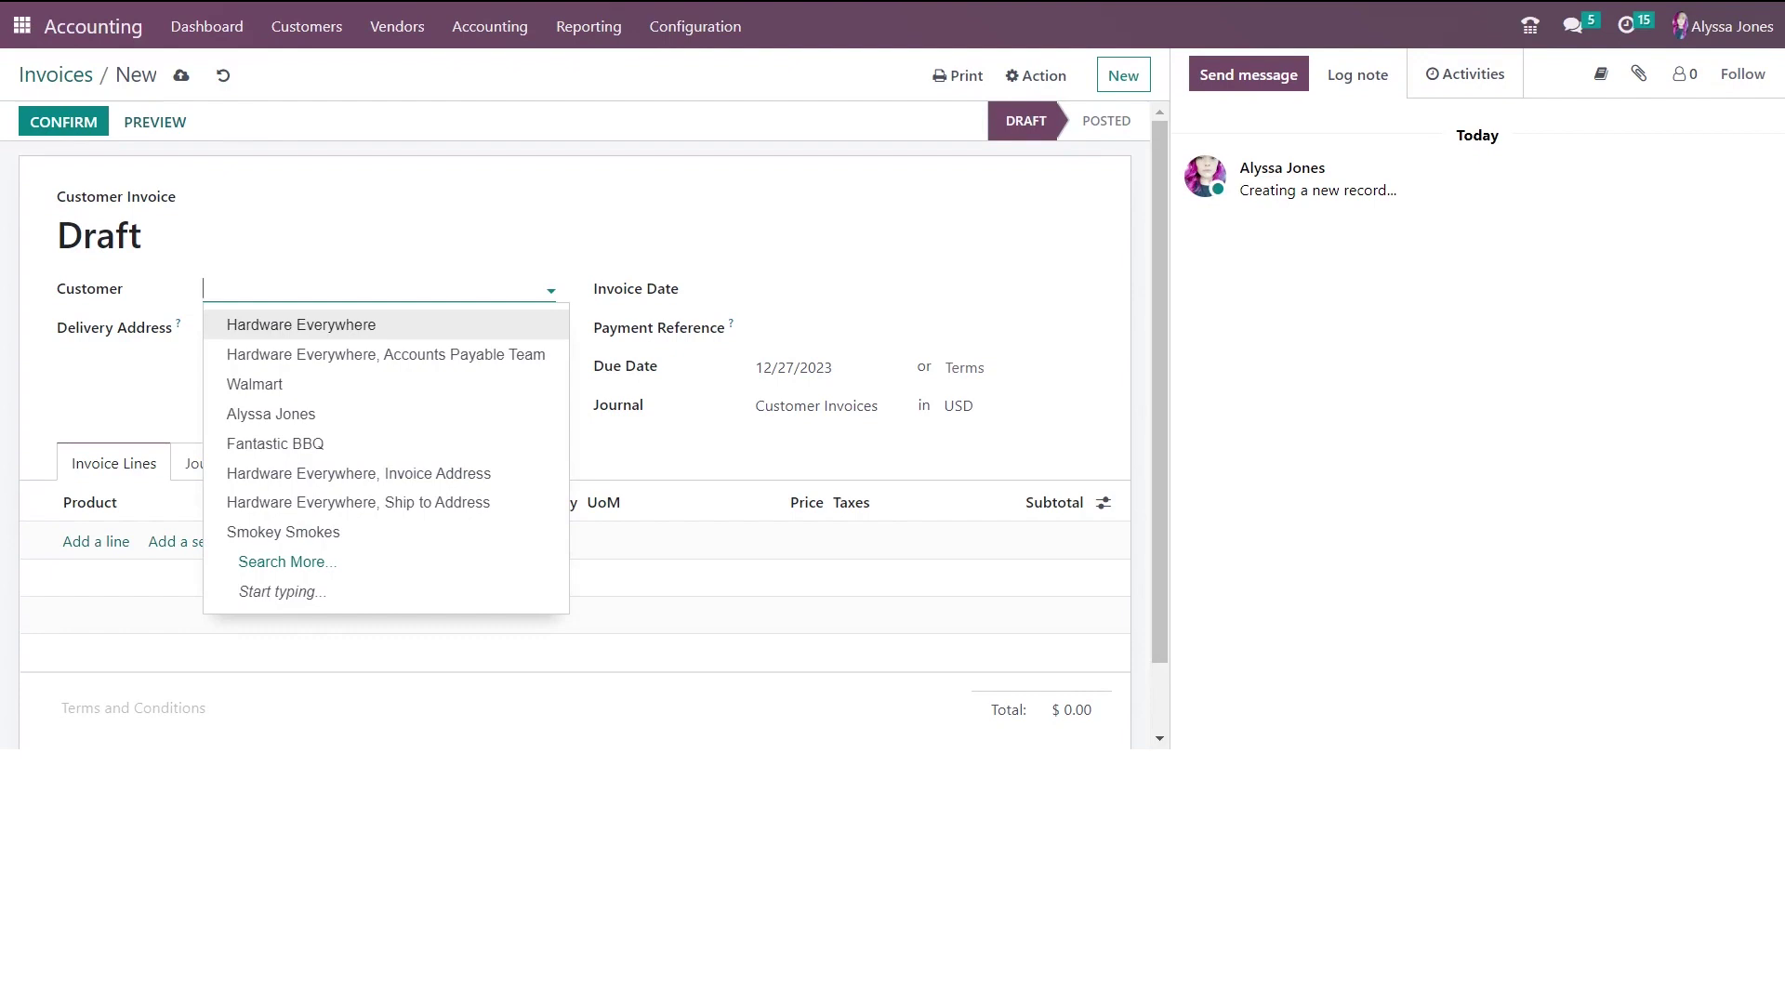
click(249, 324)
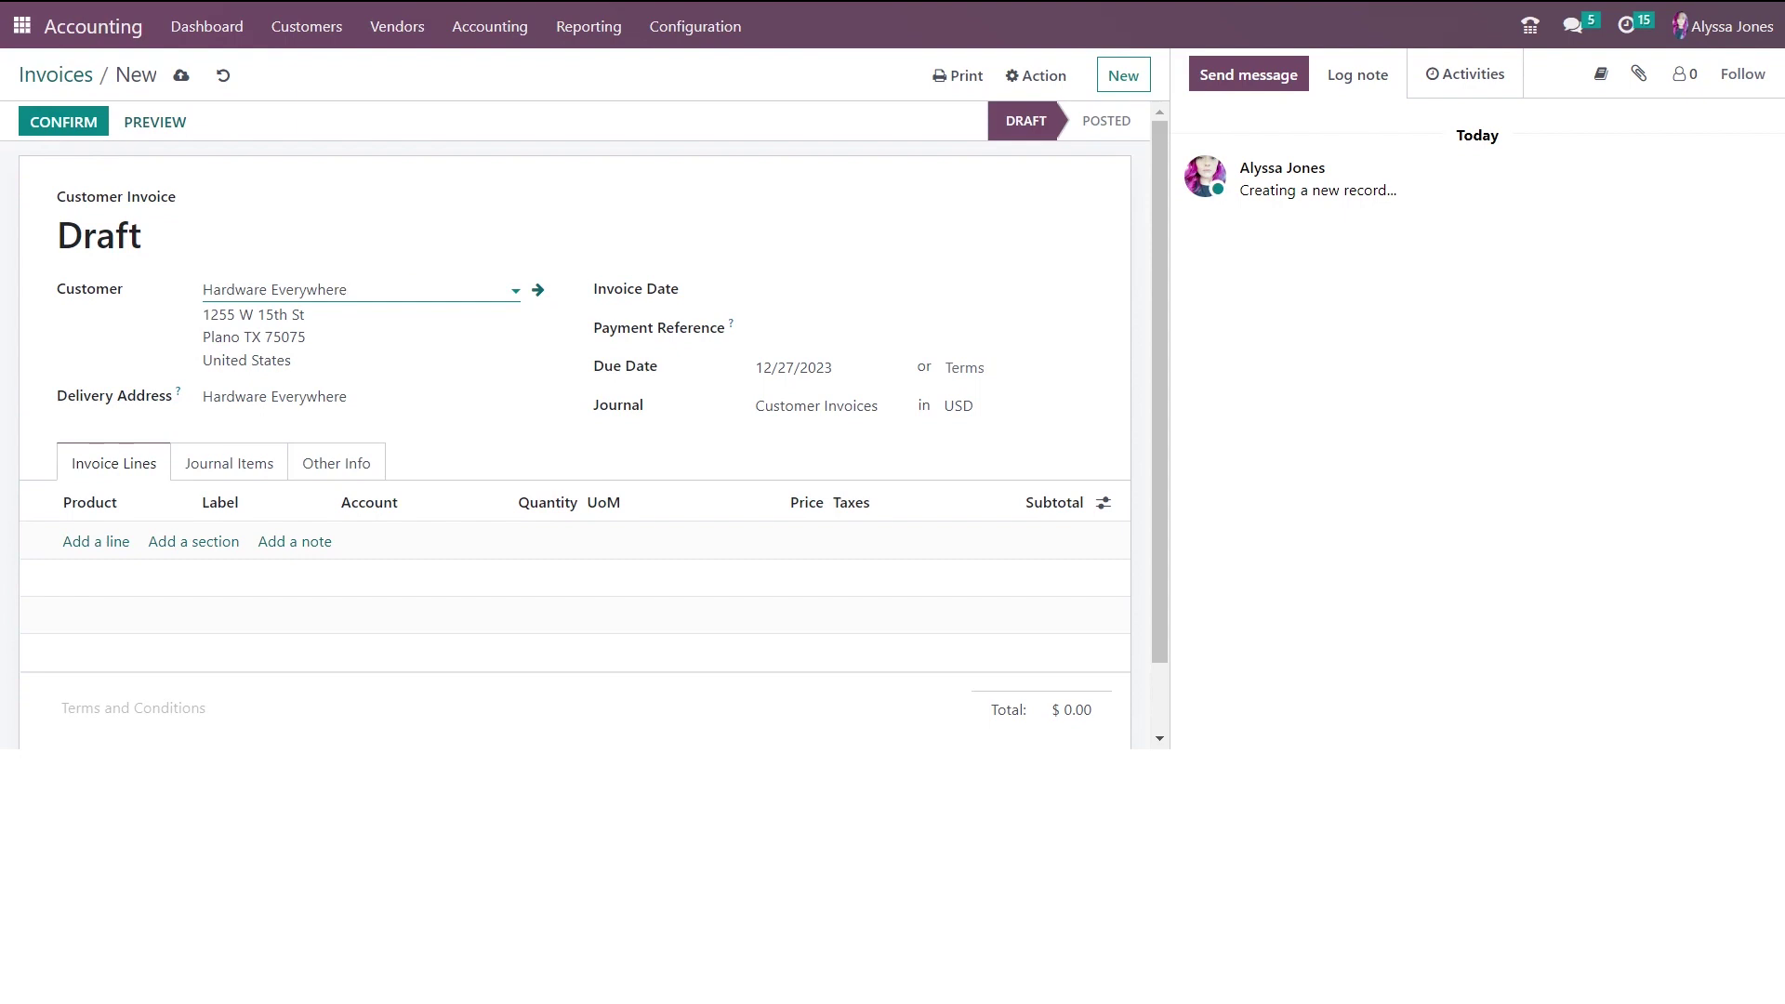
click(801, 293)
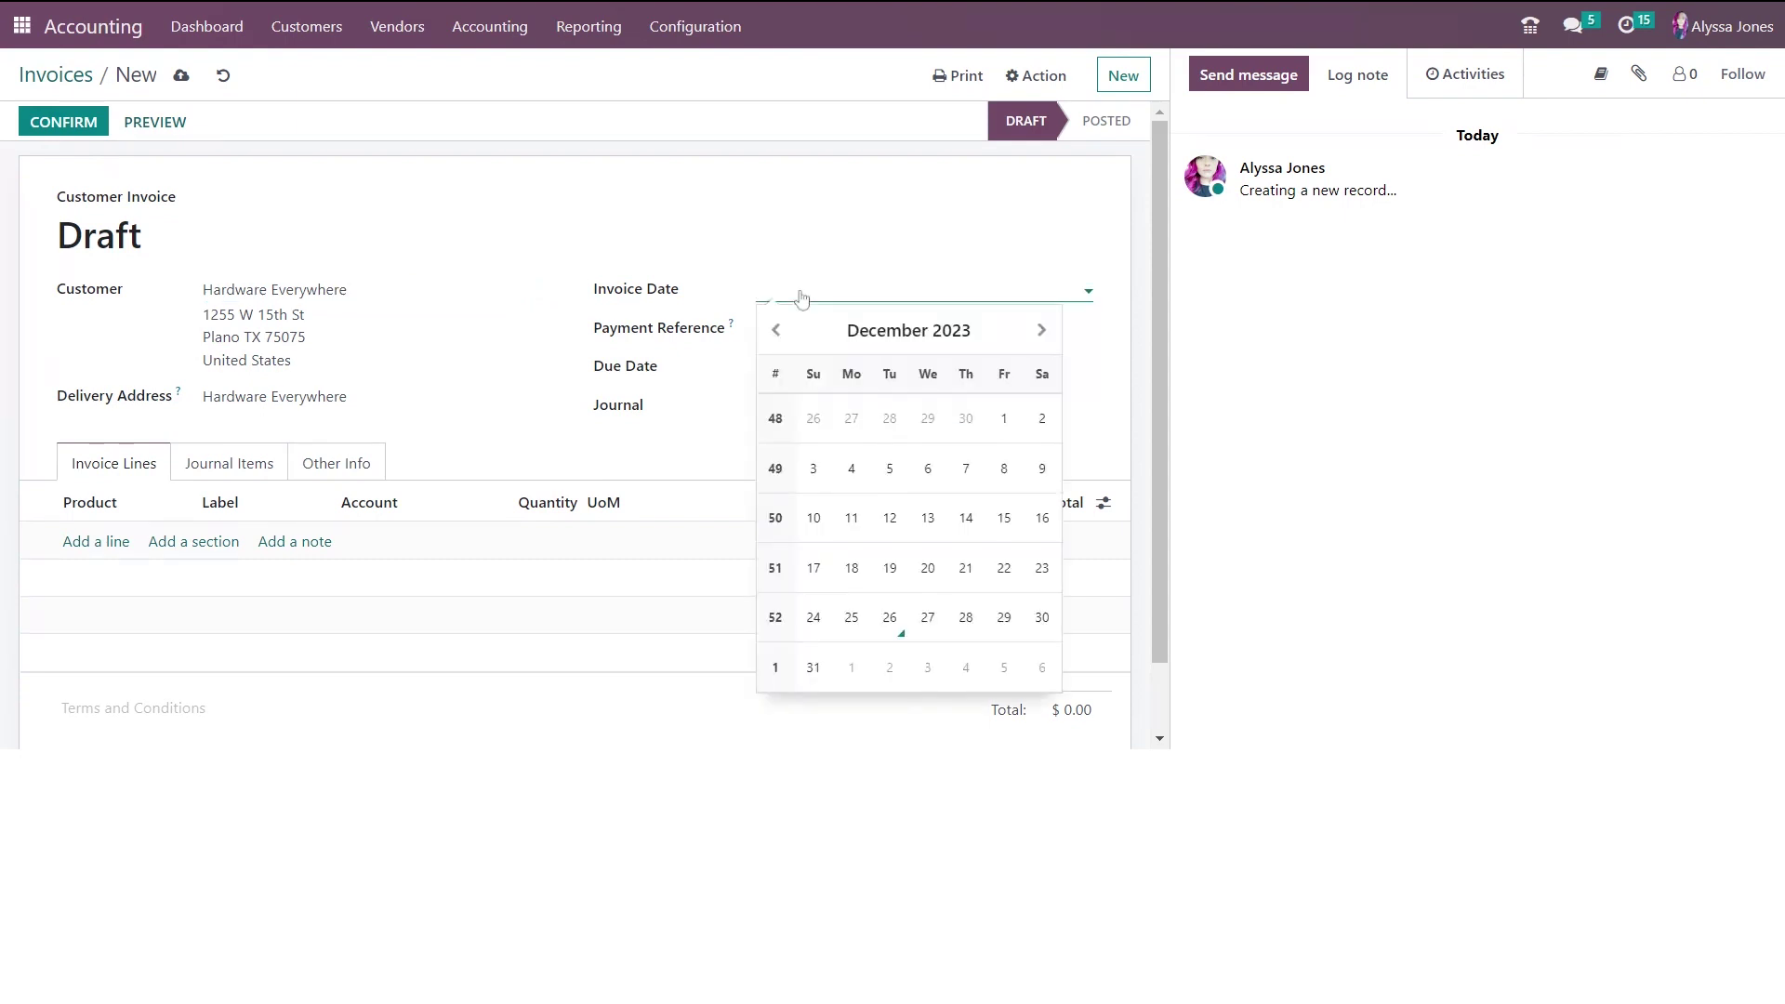
click(889, 619)
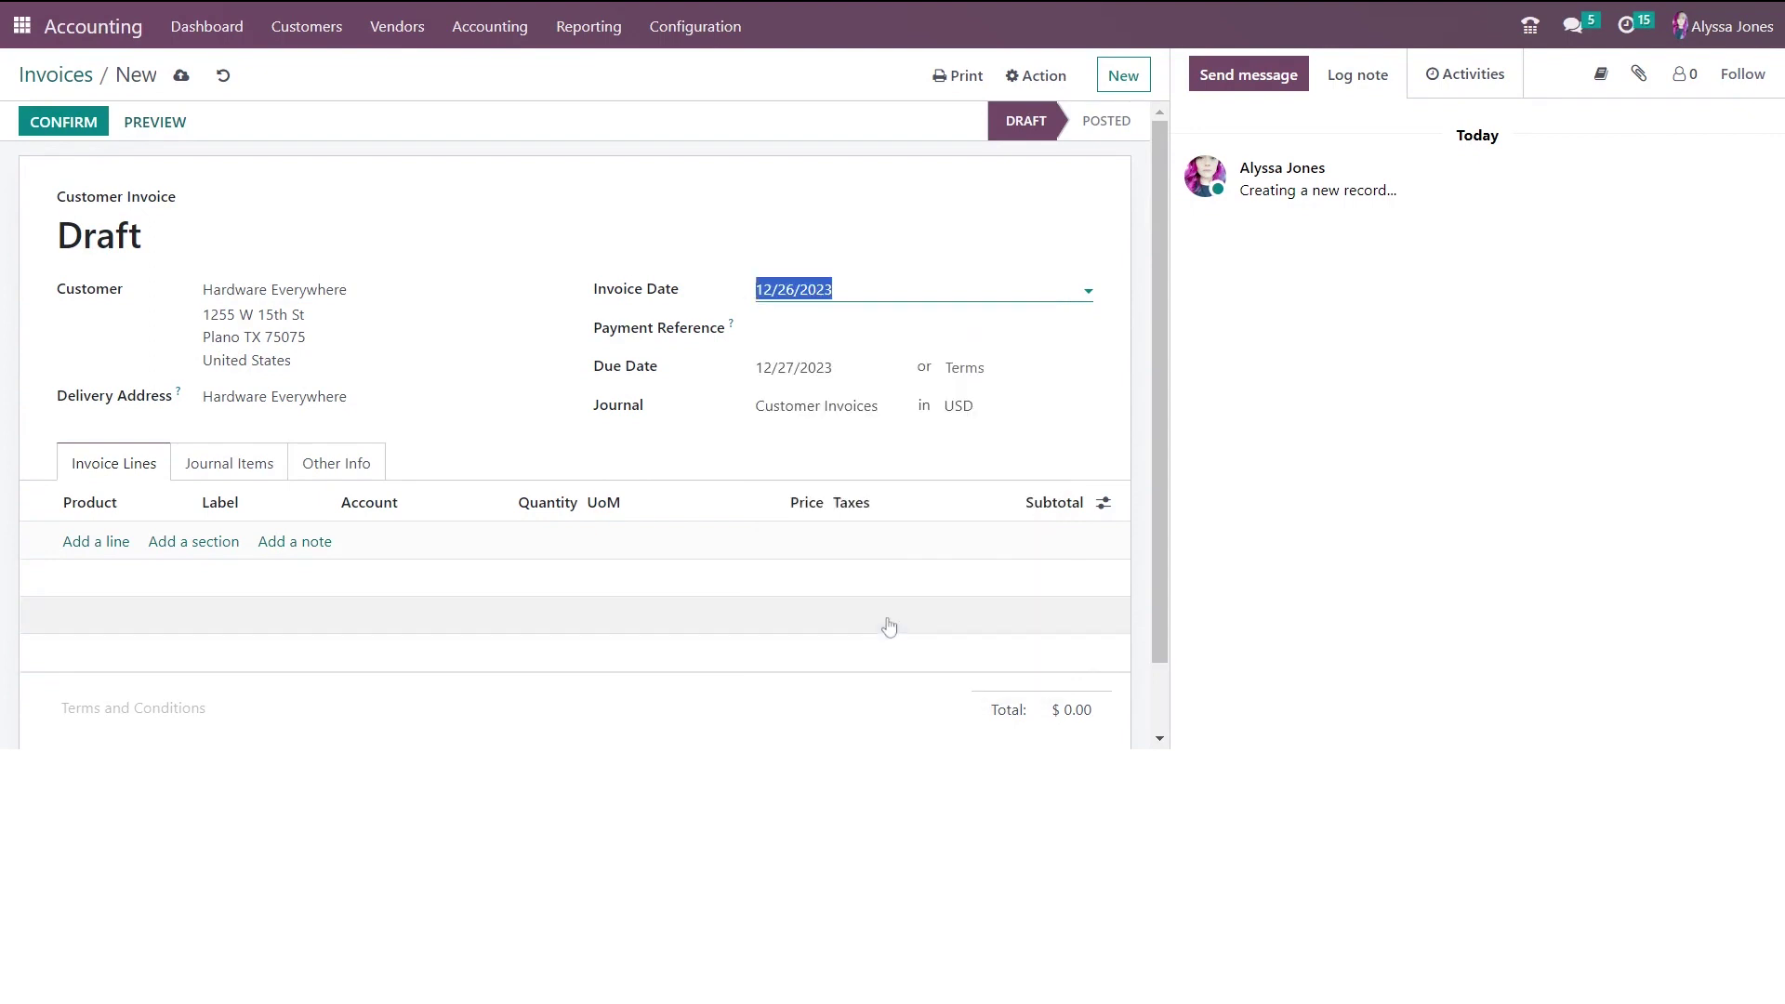
click(716, 220)
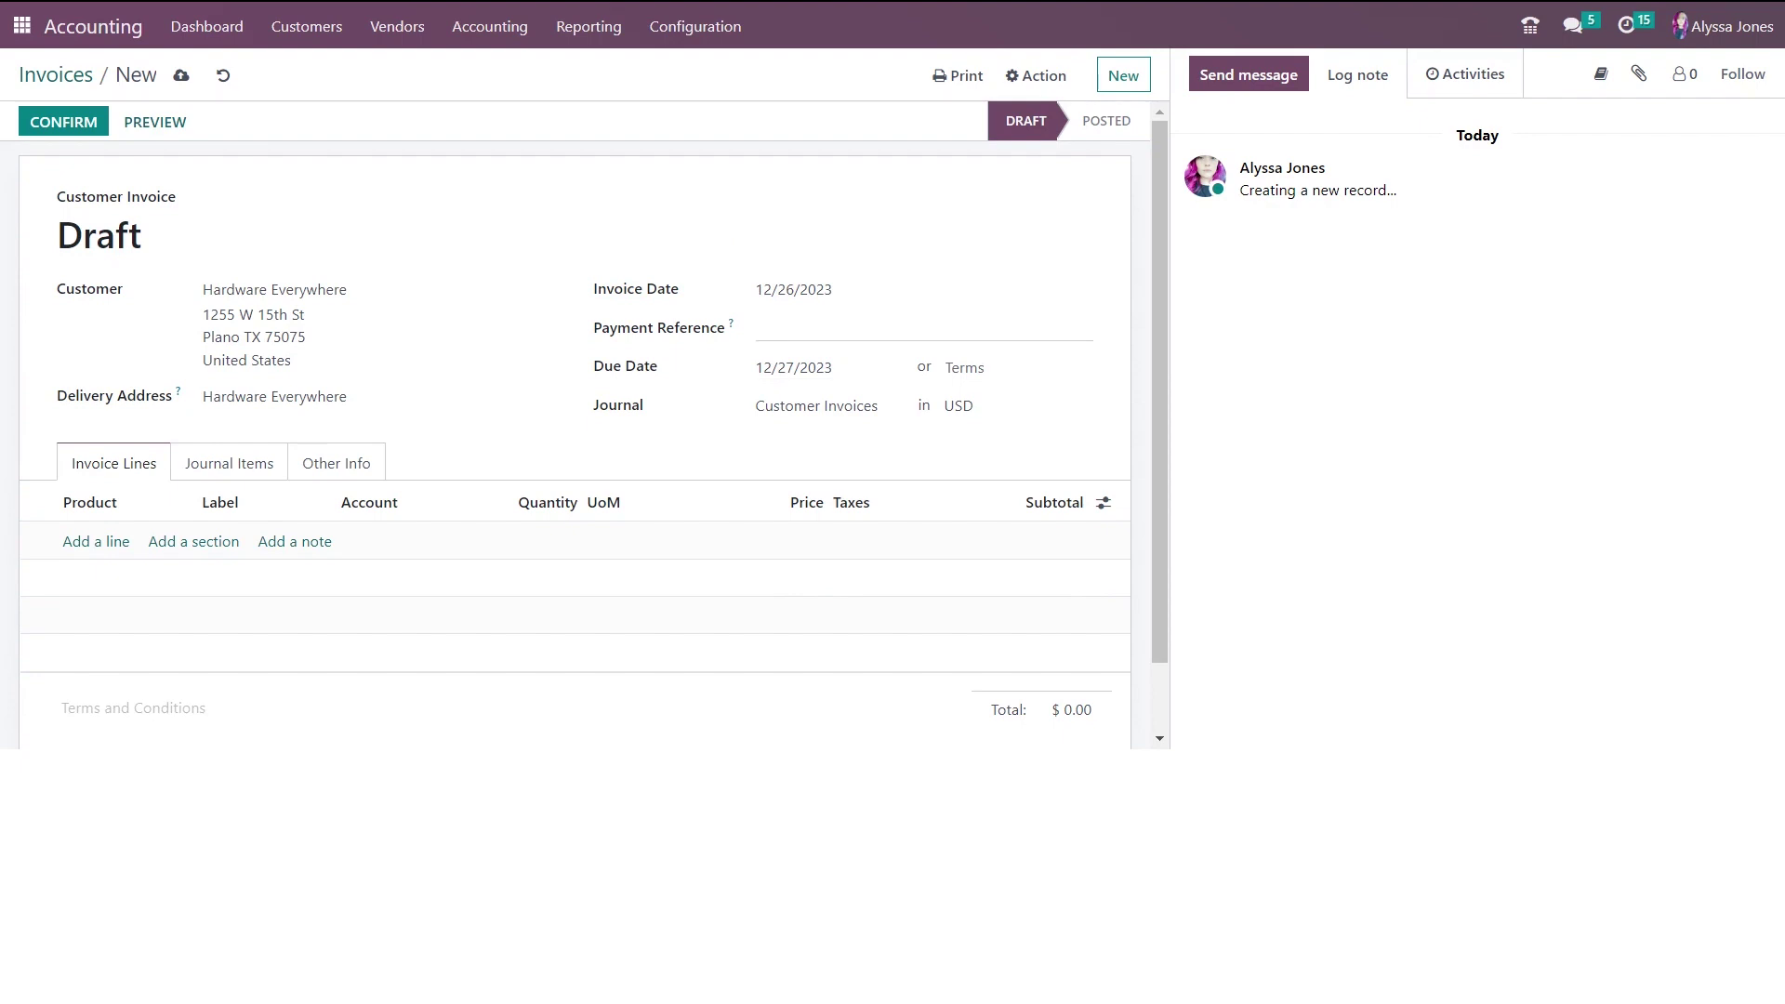
click(836, 328)
click(966, 368)
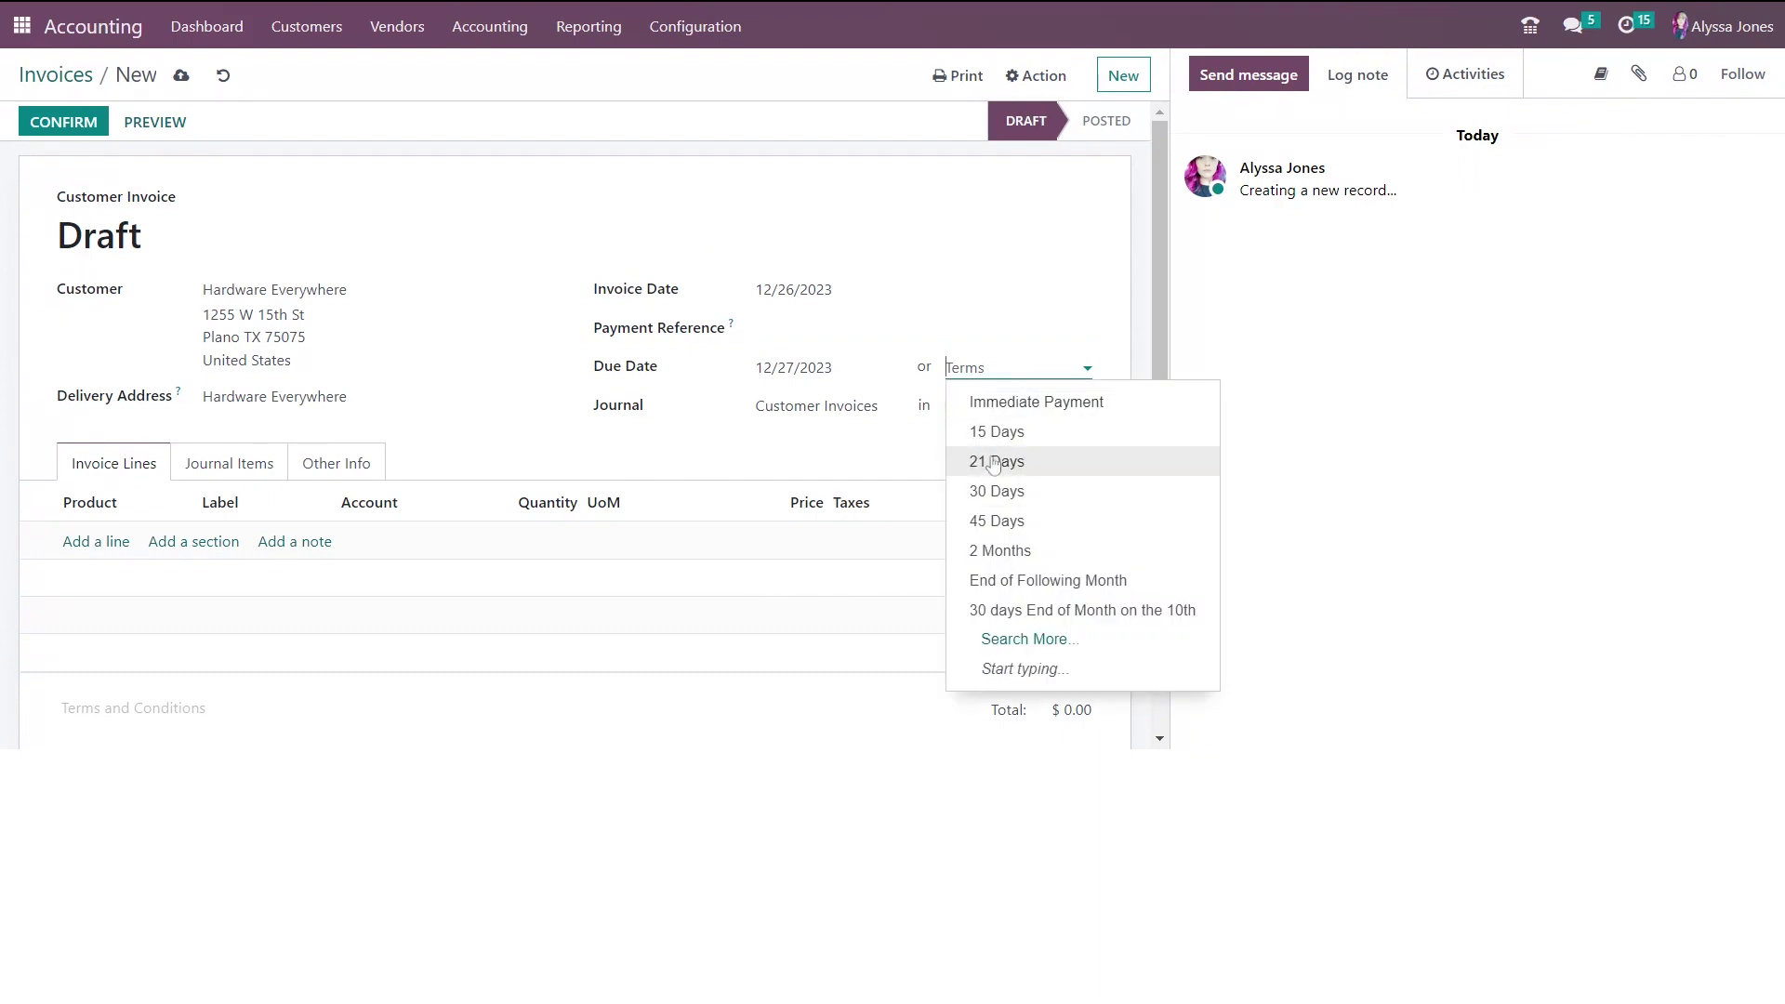
click(1122, 268)
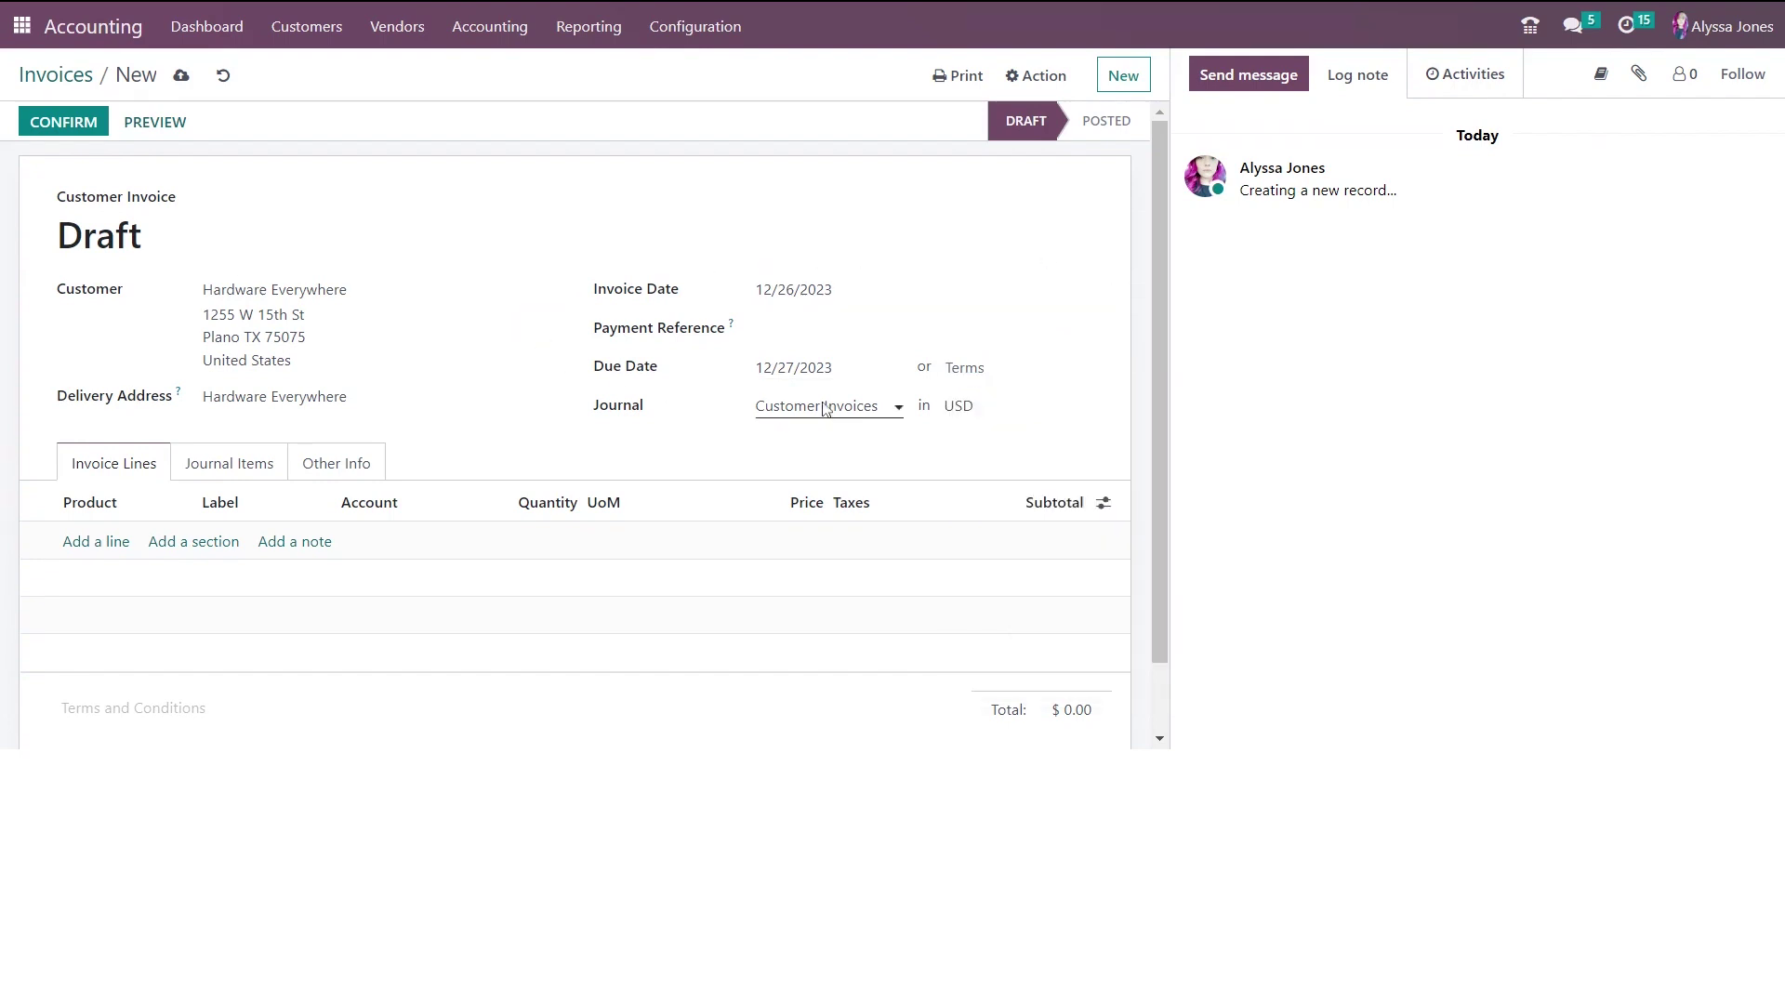
click(963, 406)
click(836, 327)
Add an invoice line labelled Electricity without a product, keeping the Product Sales account.
click(78, 542)
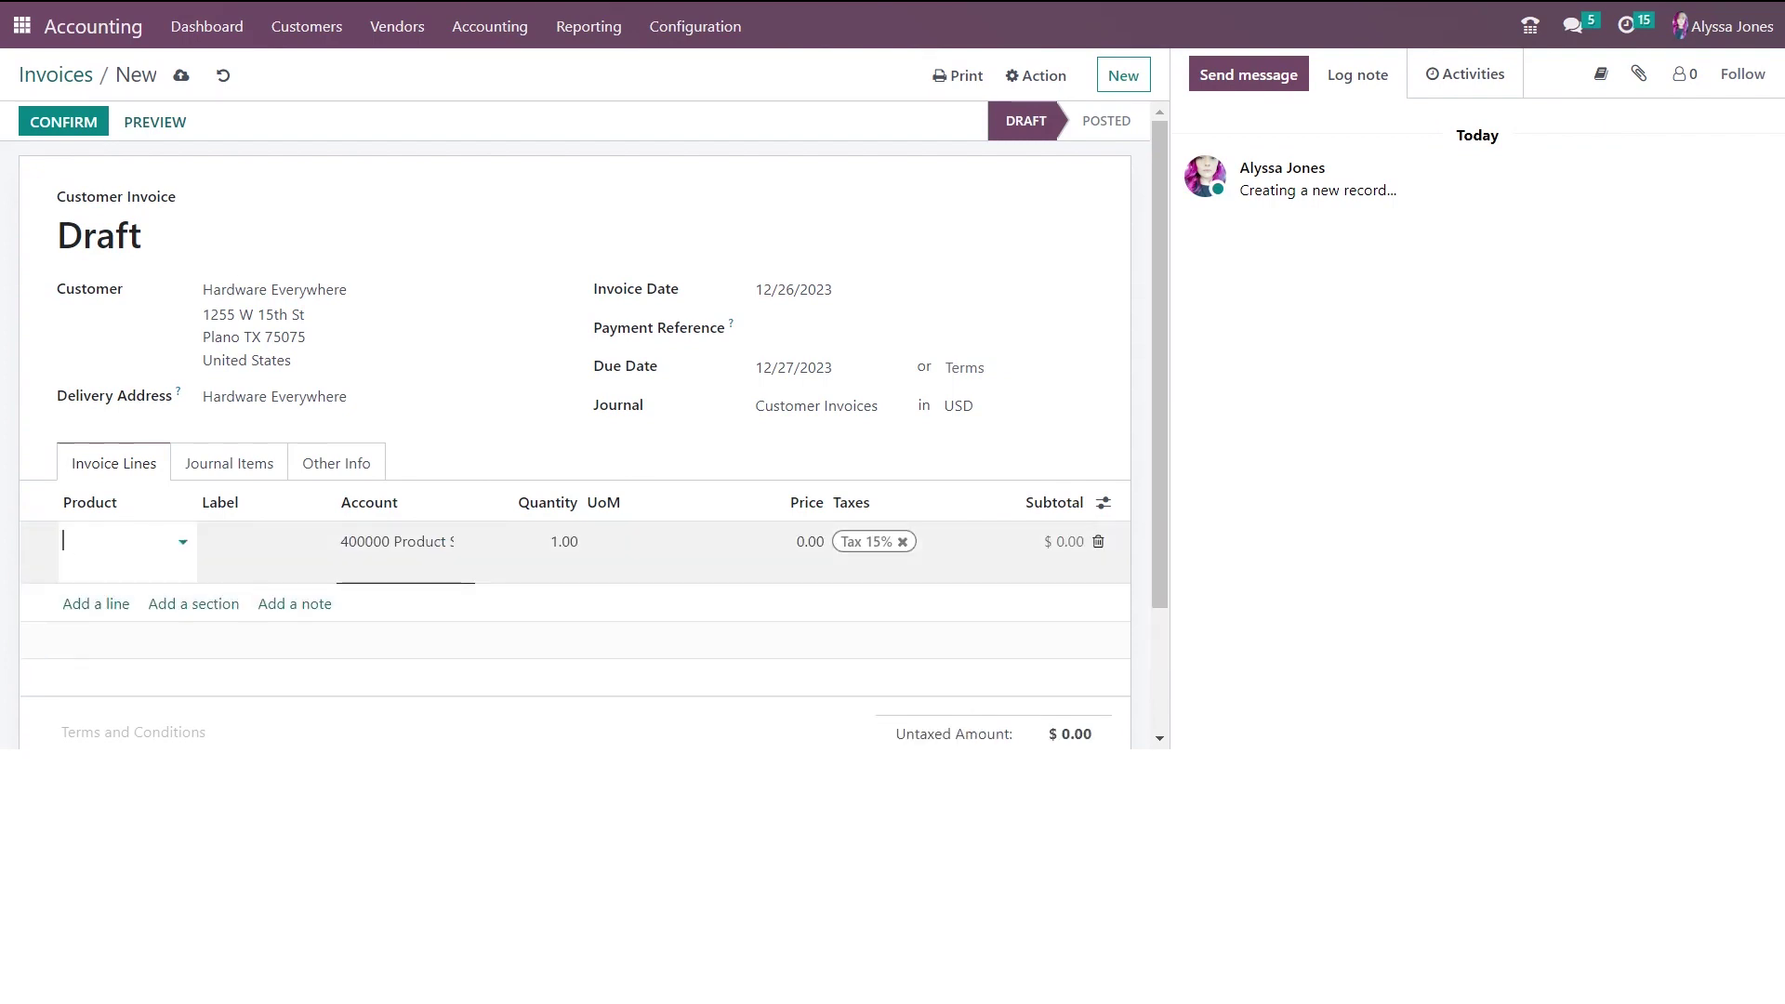
click(182, 541)
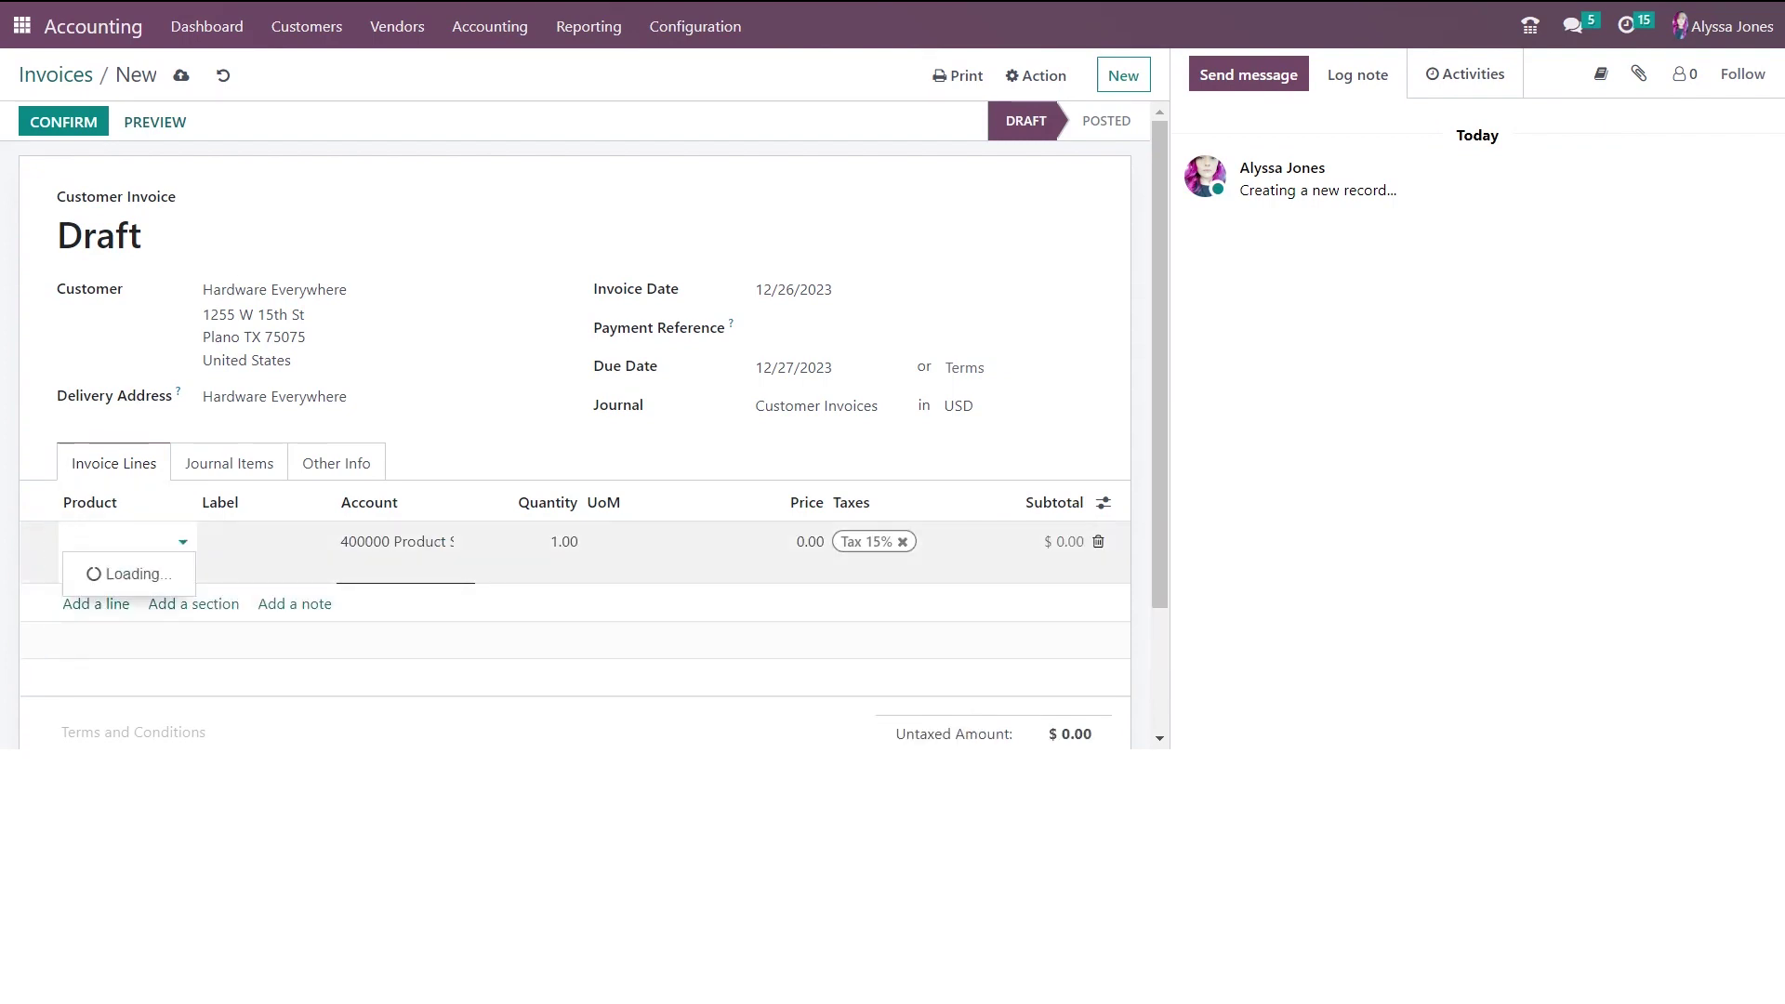
click(238, 566)
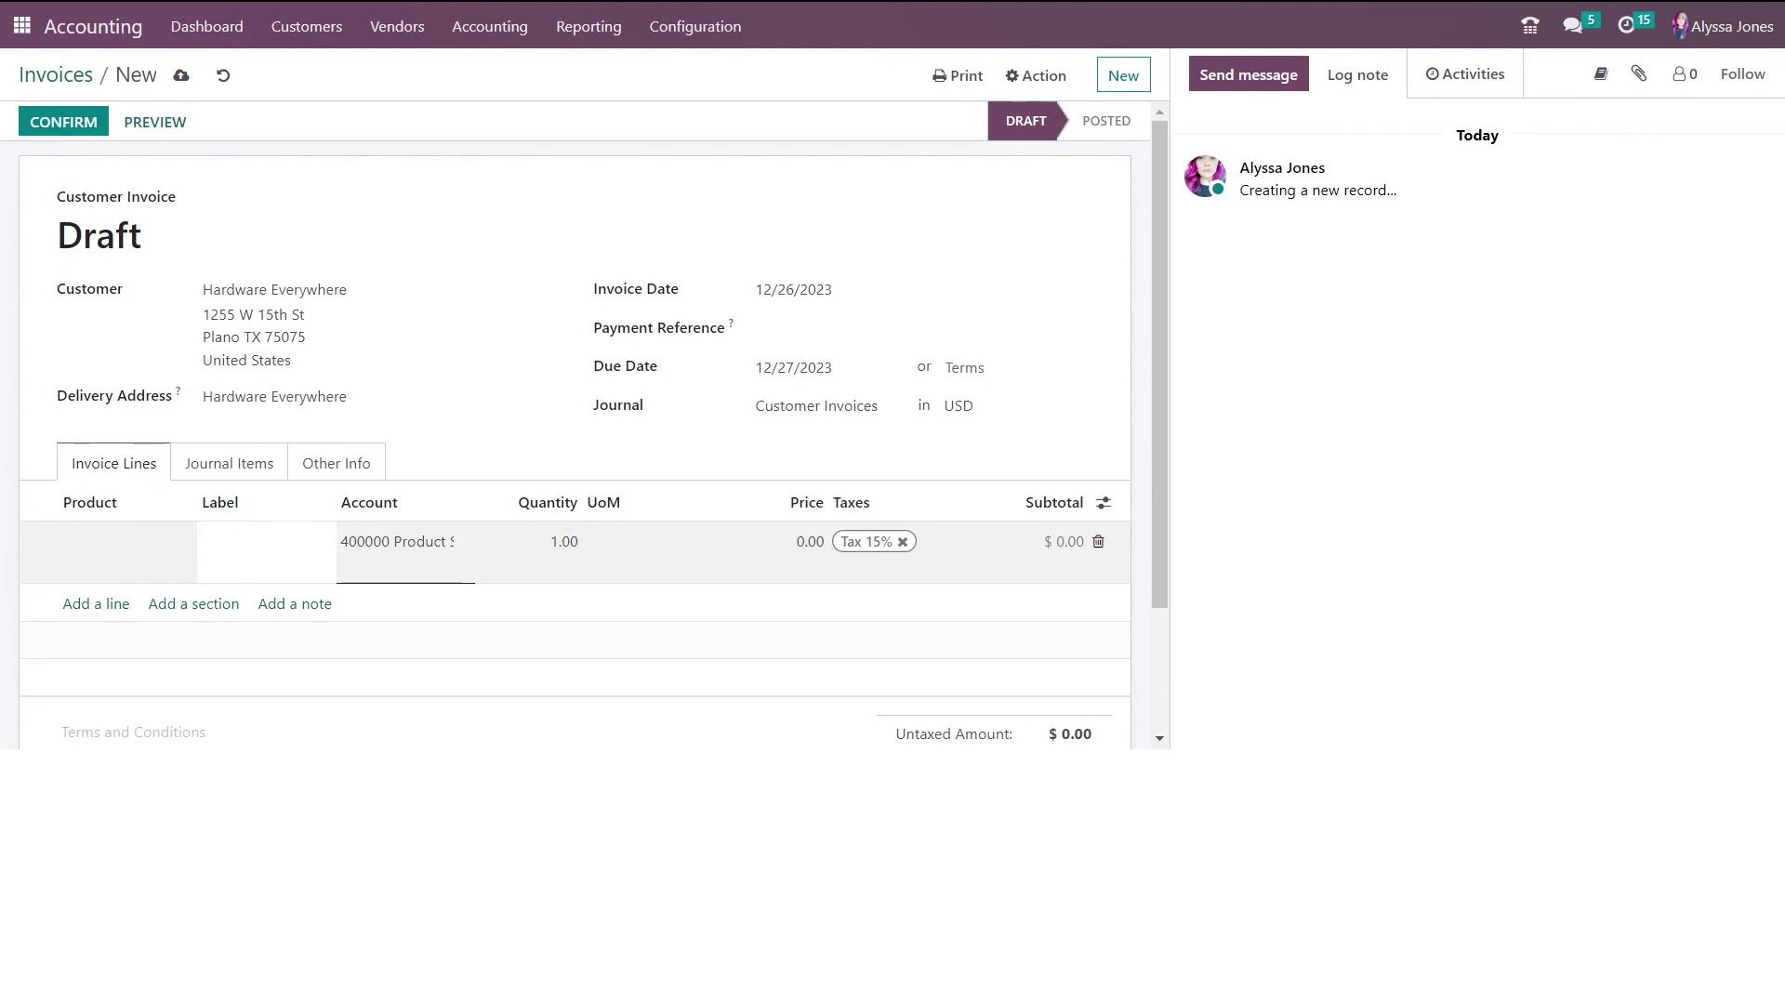
text(Elecr)
text(ricity)
click(518, 460)
click(418, 553)
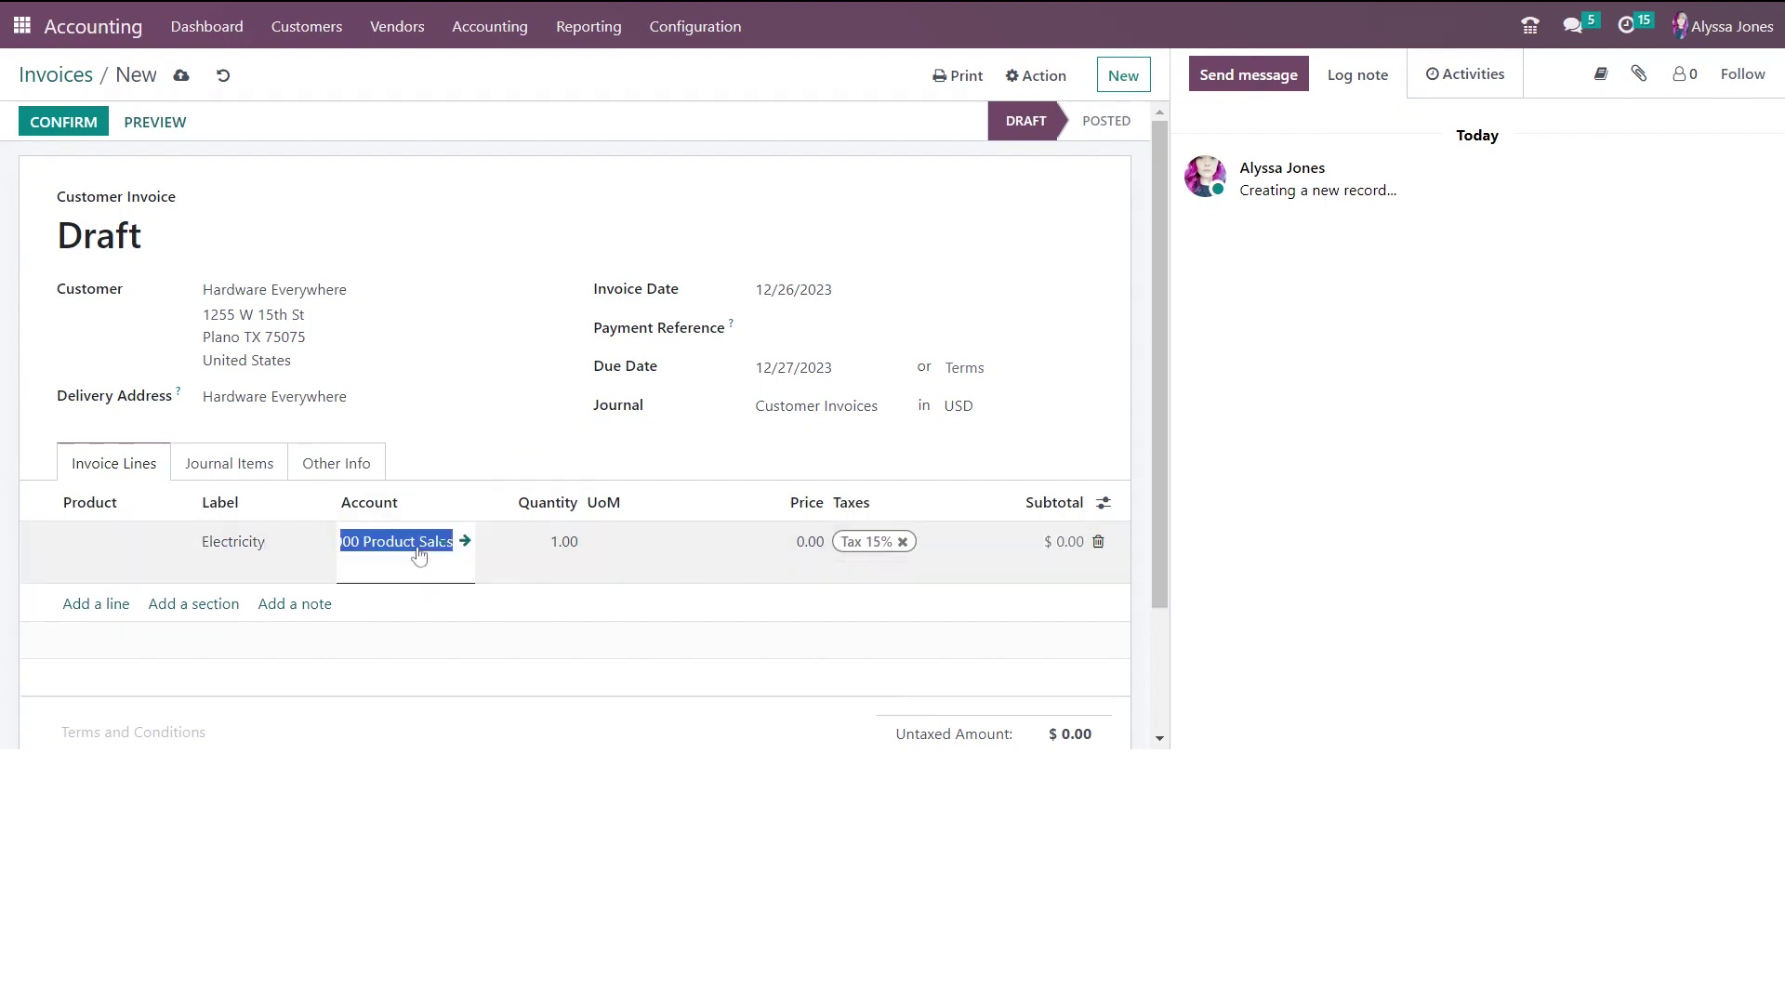
click(430, 544)
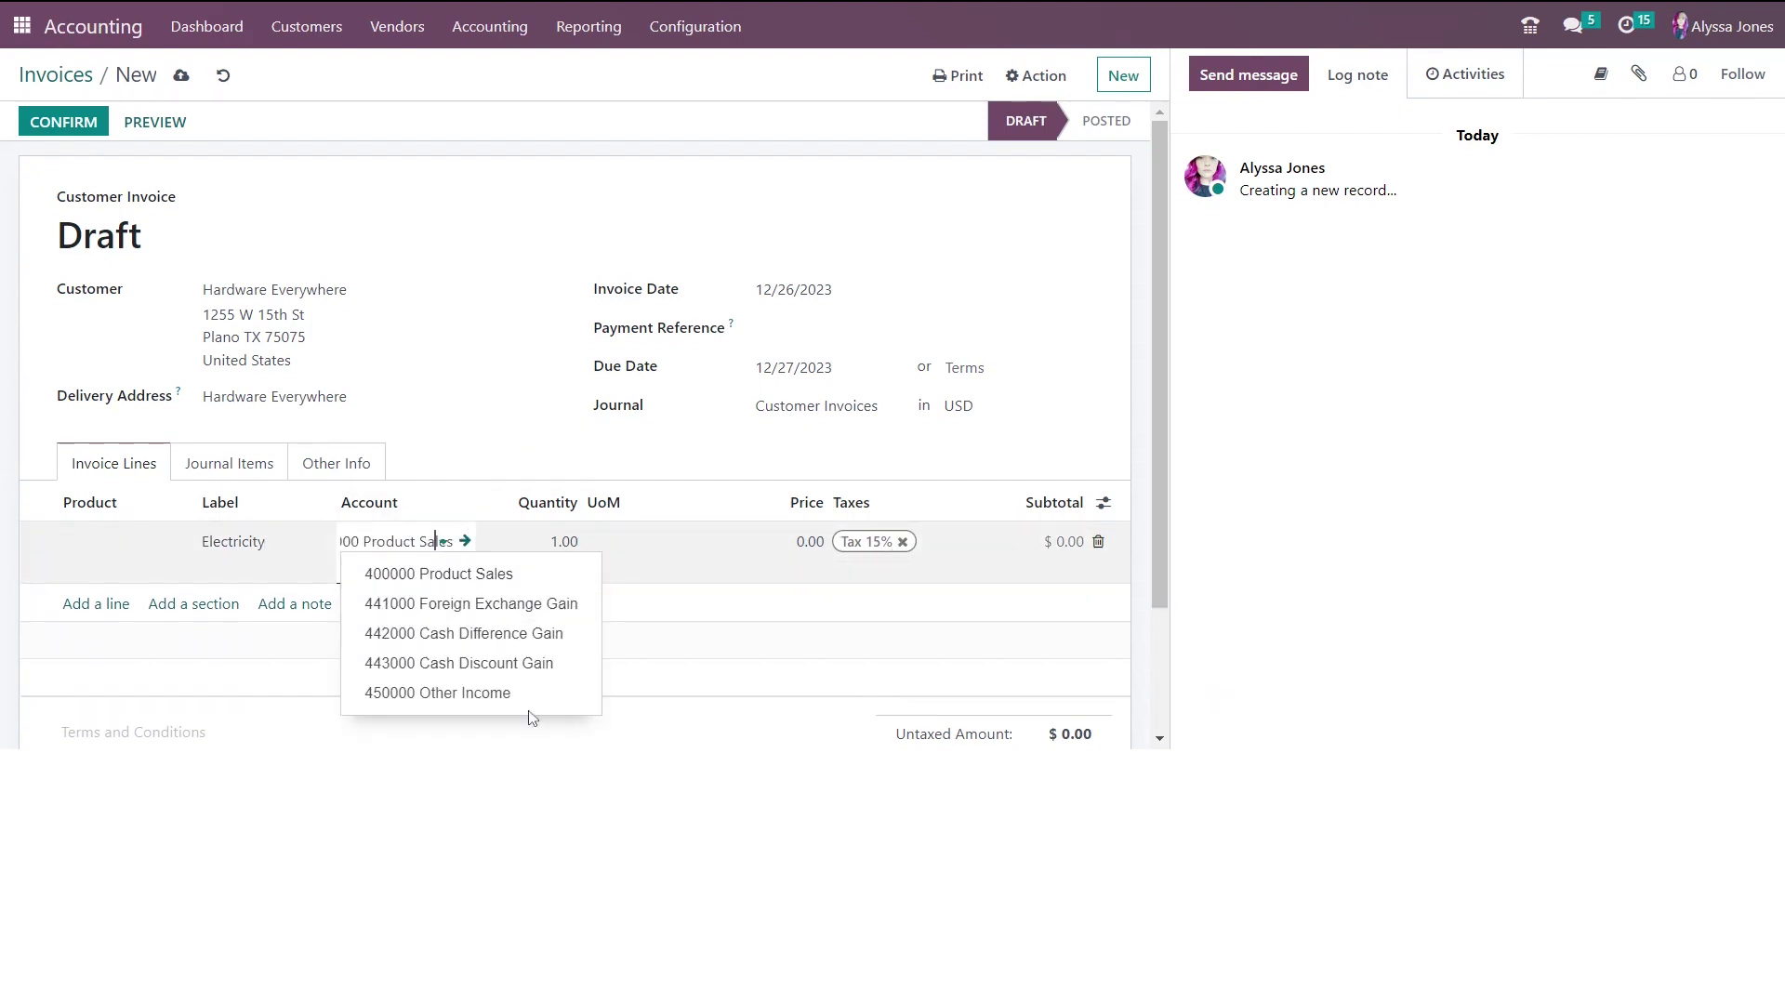
click(437, 424)
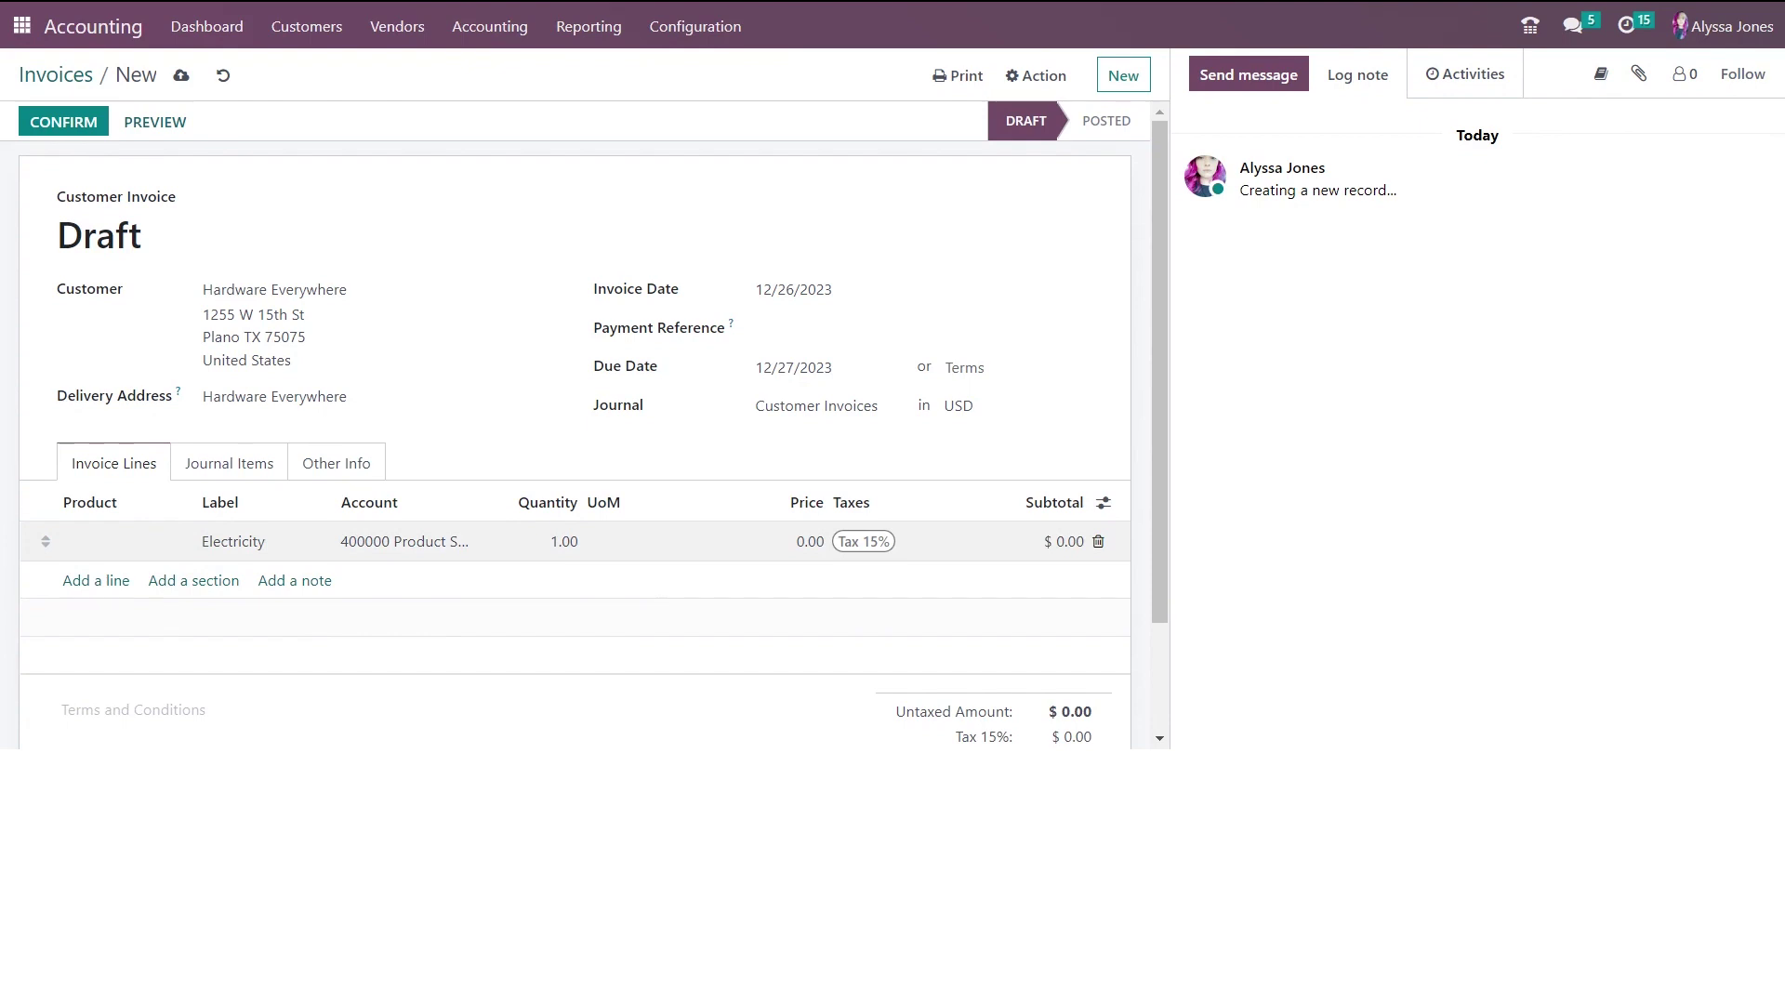
Set the price of the Electricity line to 1000, keeping the quantity of 1.
click(564, 541)
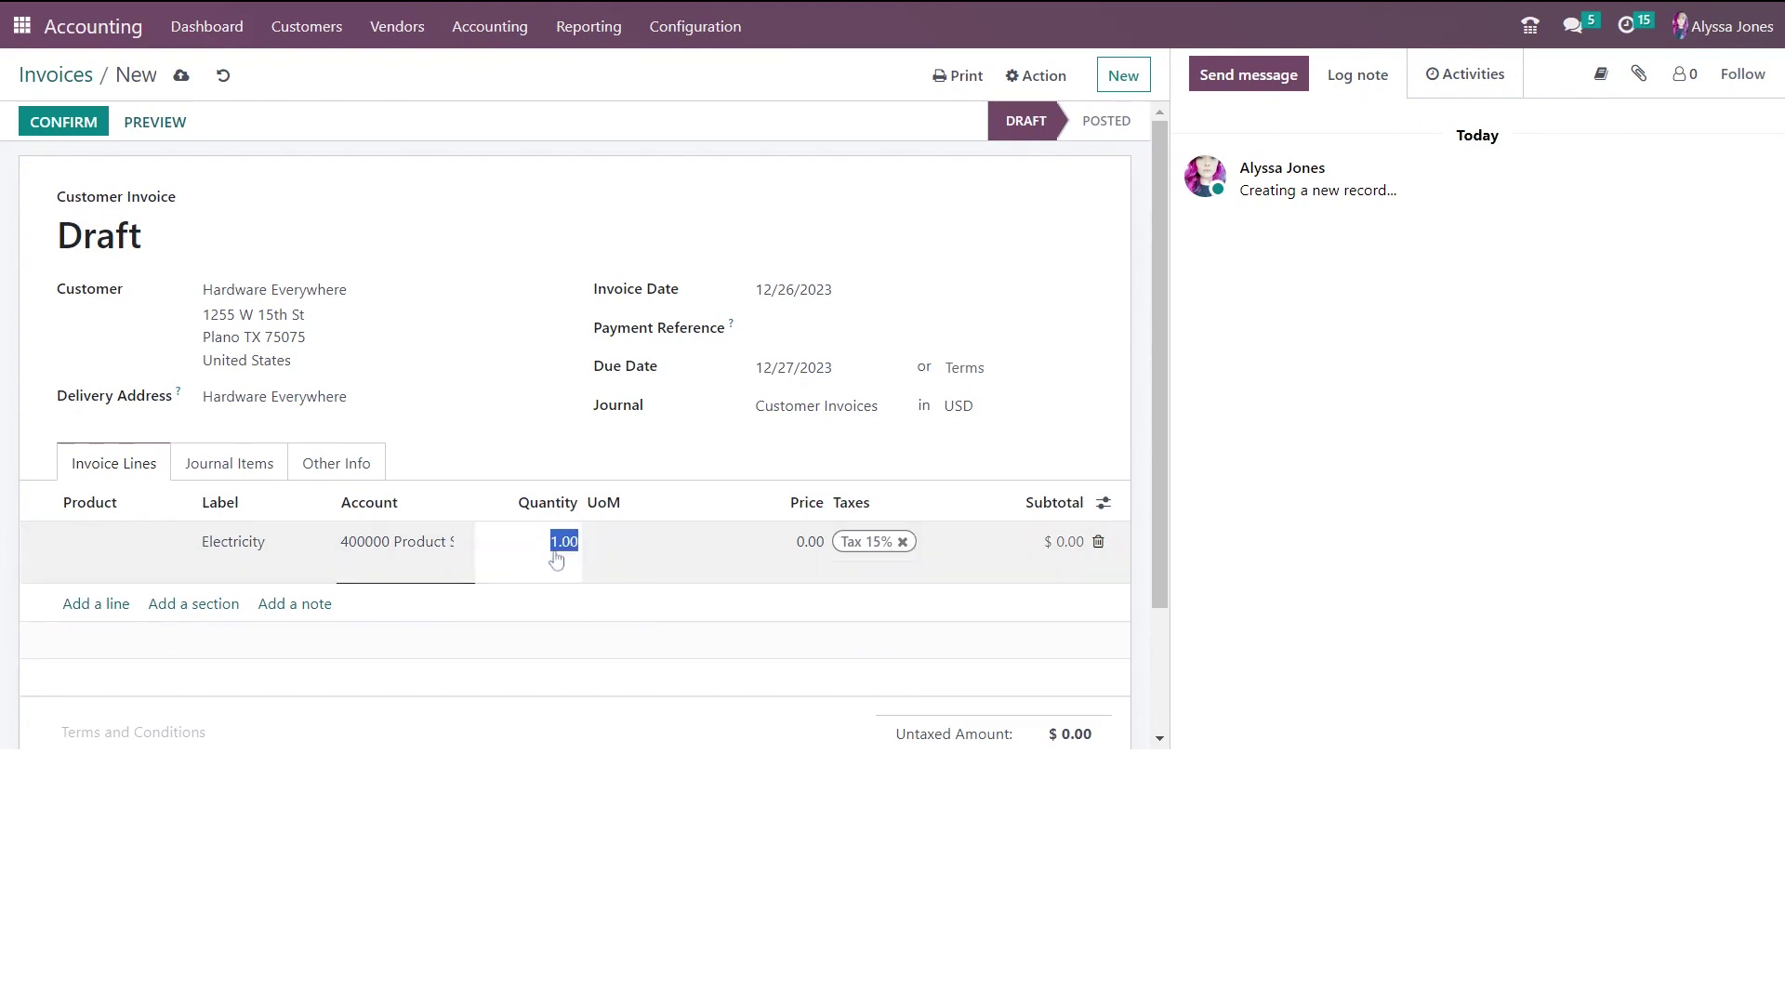
click(798, 541)
key(ctrl+a)
text(1000)
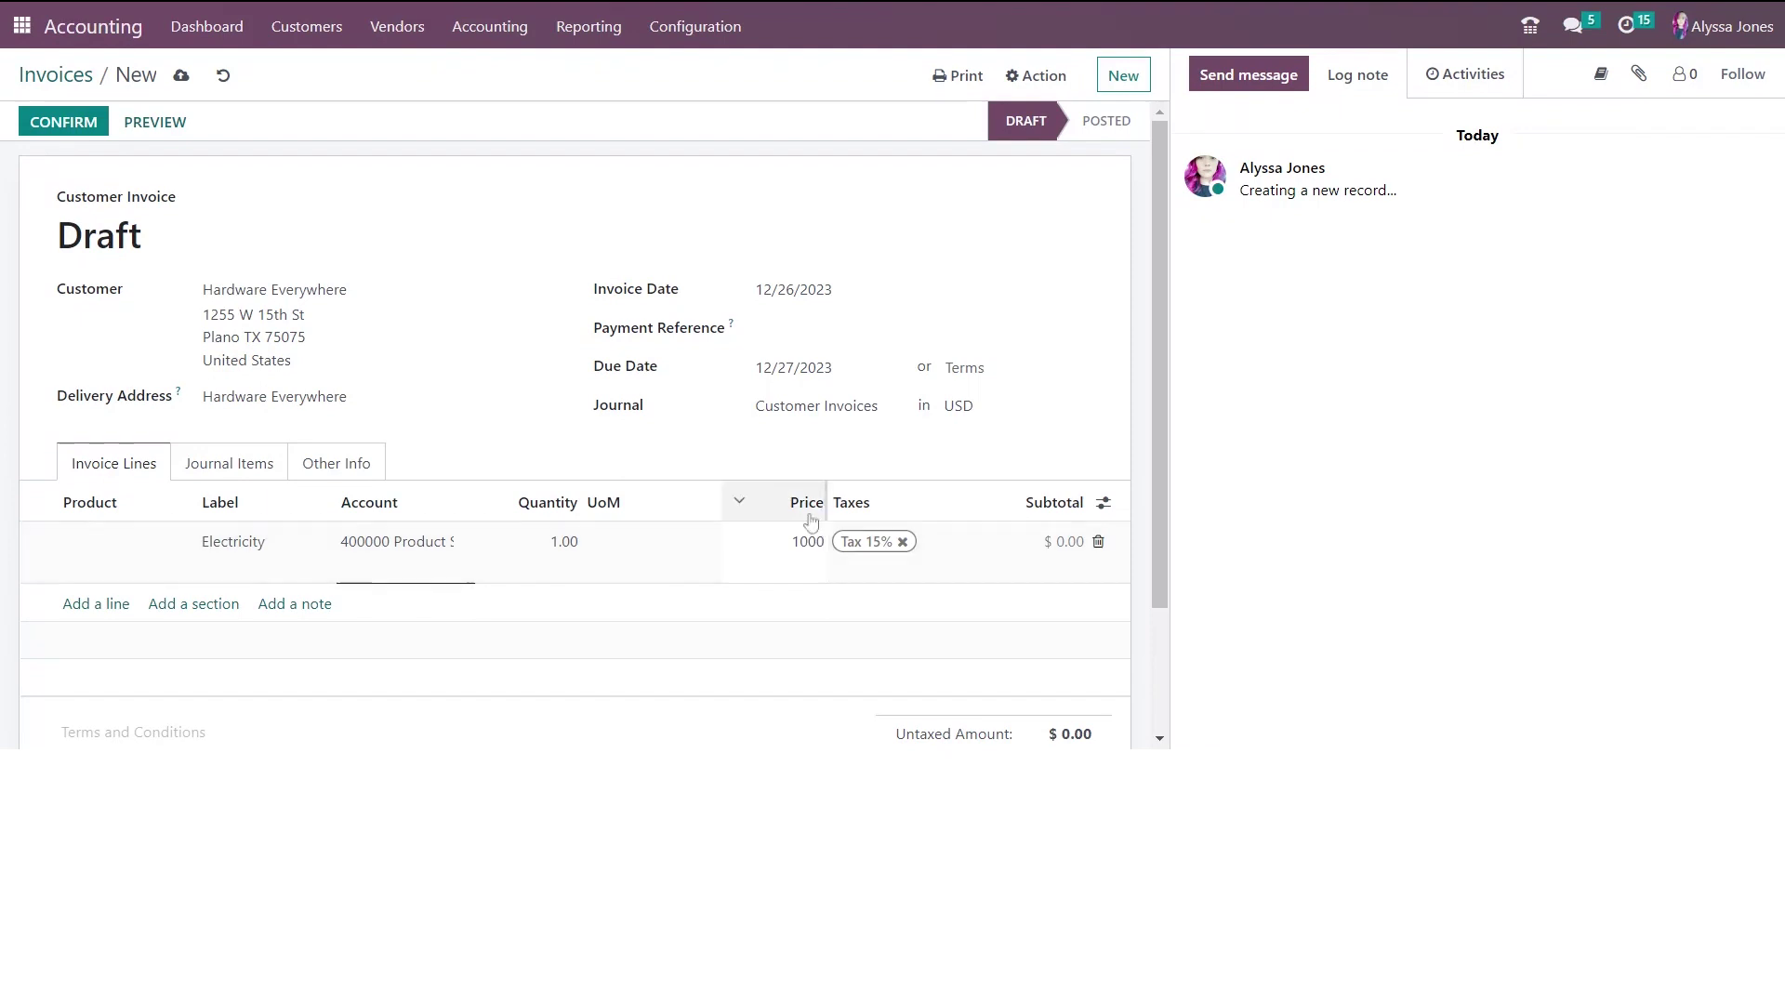
click(1078, 407)
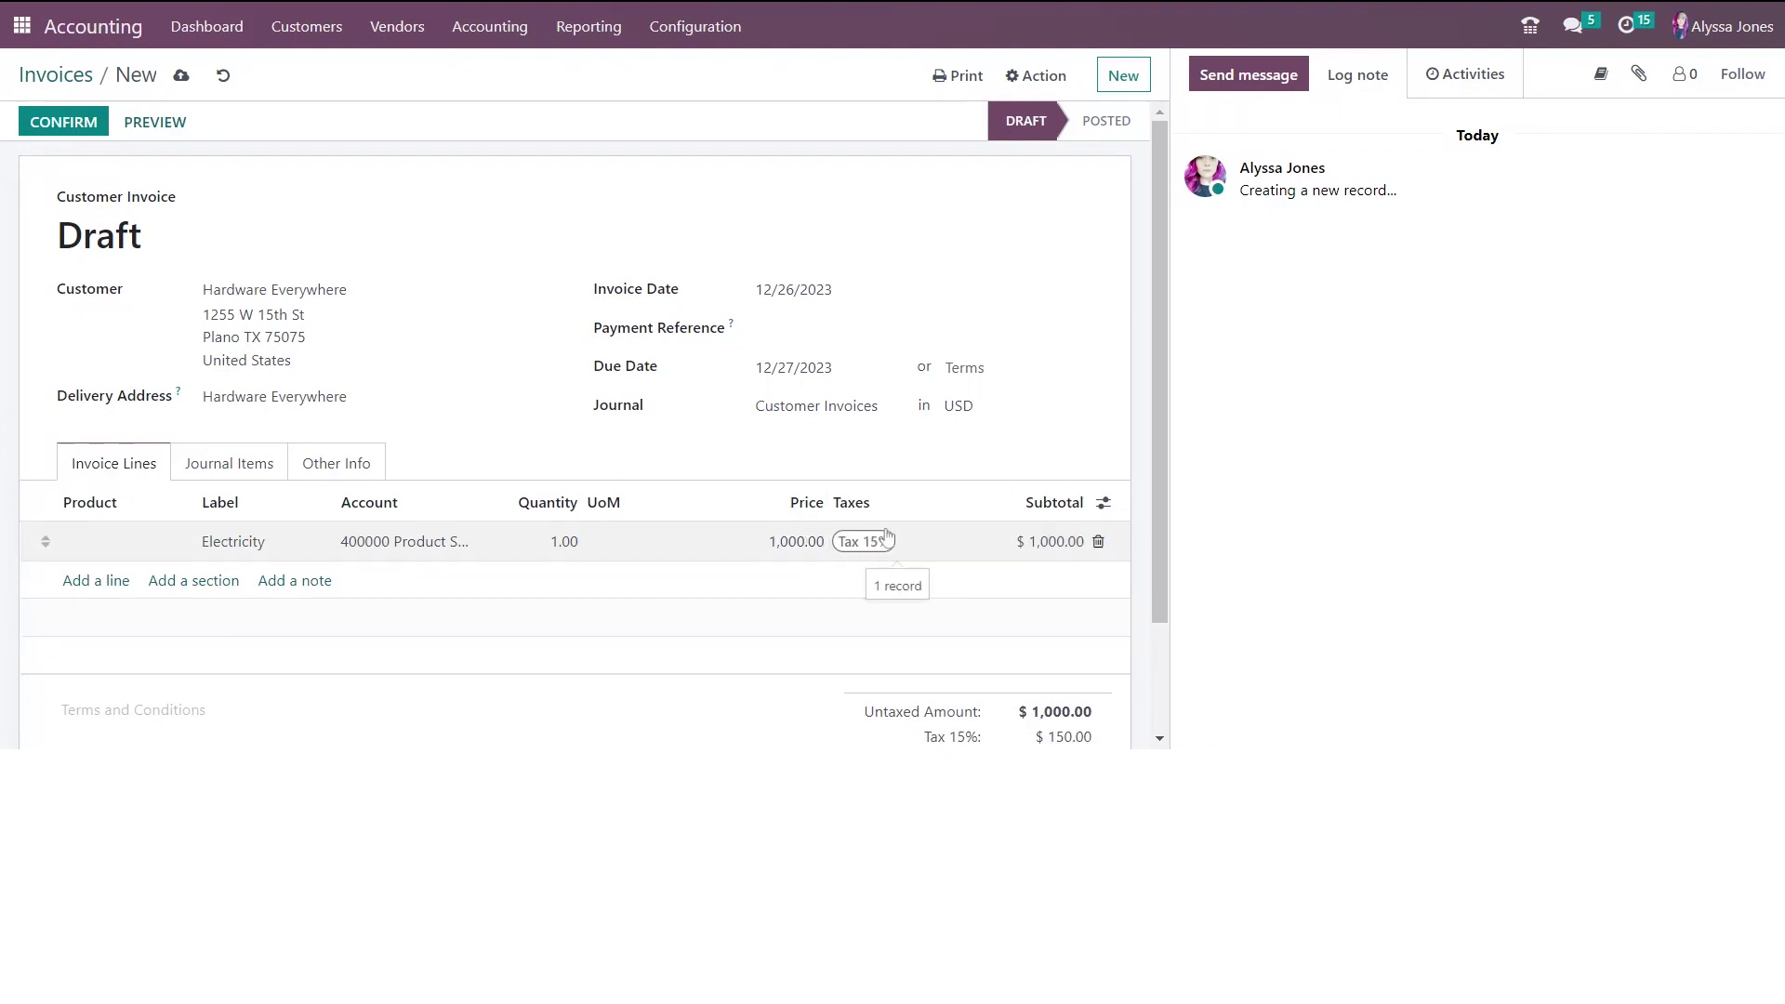
Confirm the draft invoice and check the journal items it posted.
scroll(887, 537, down, 2)
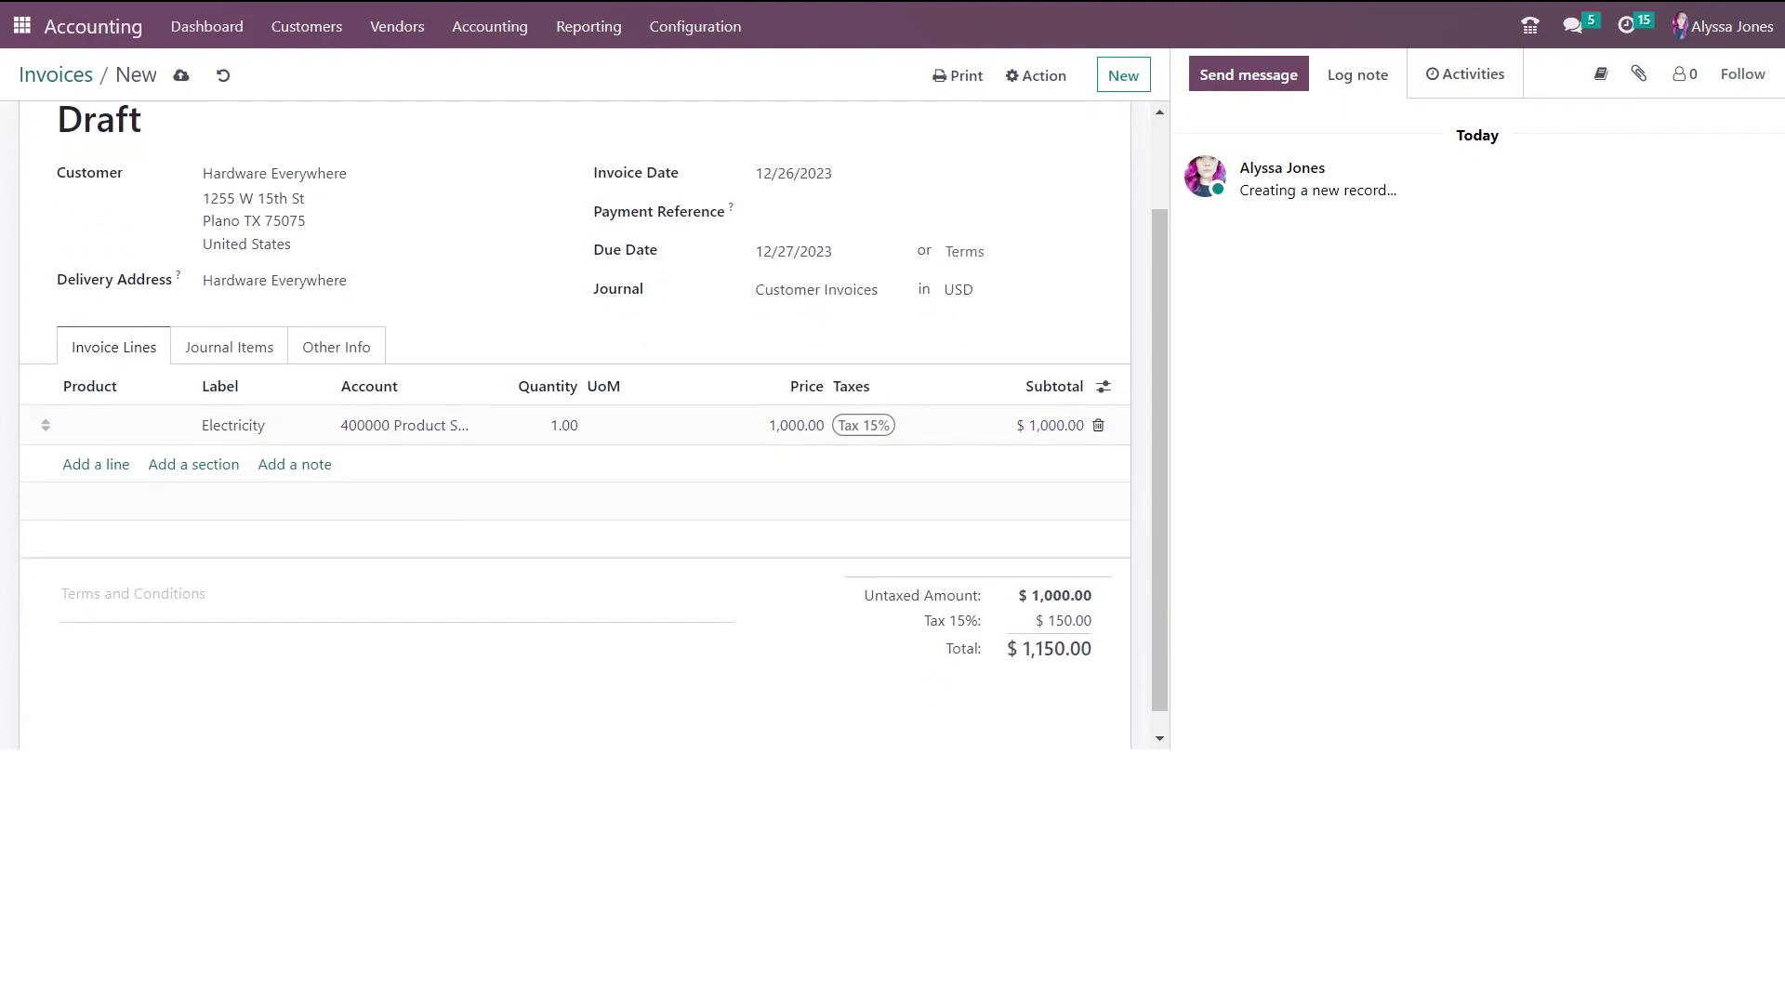
click(213, 604)
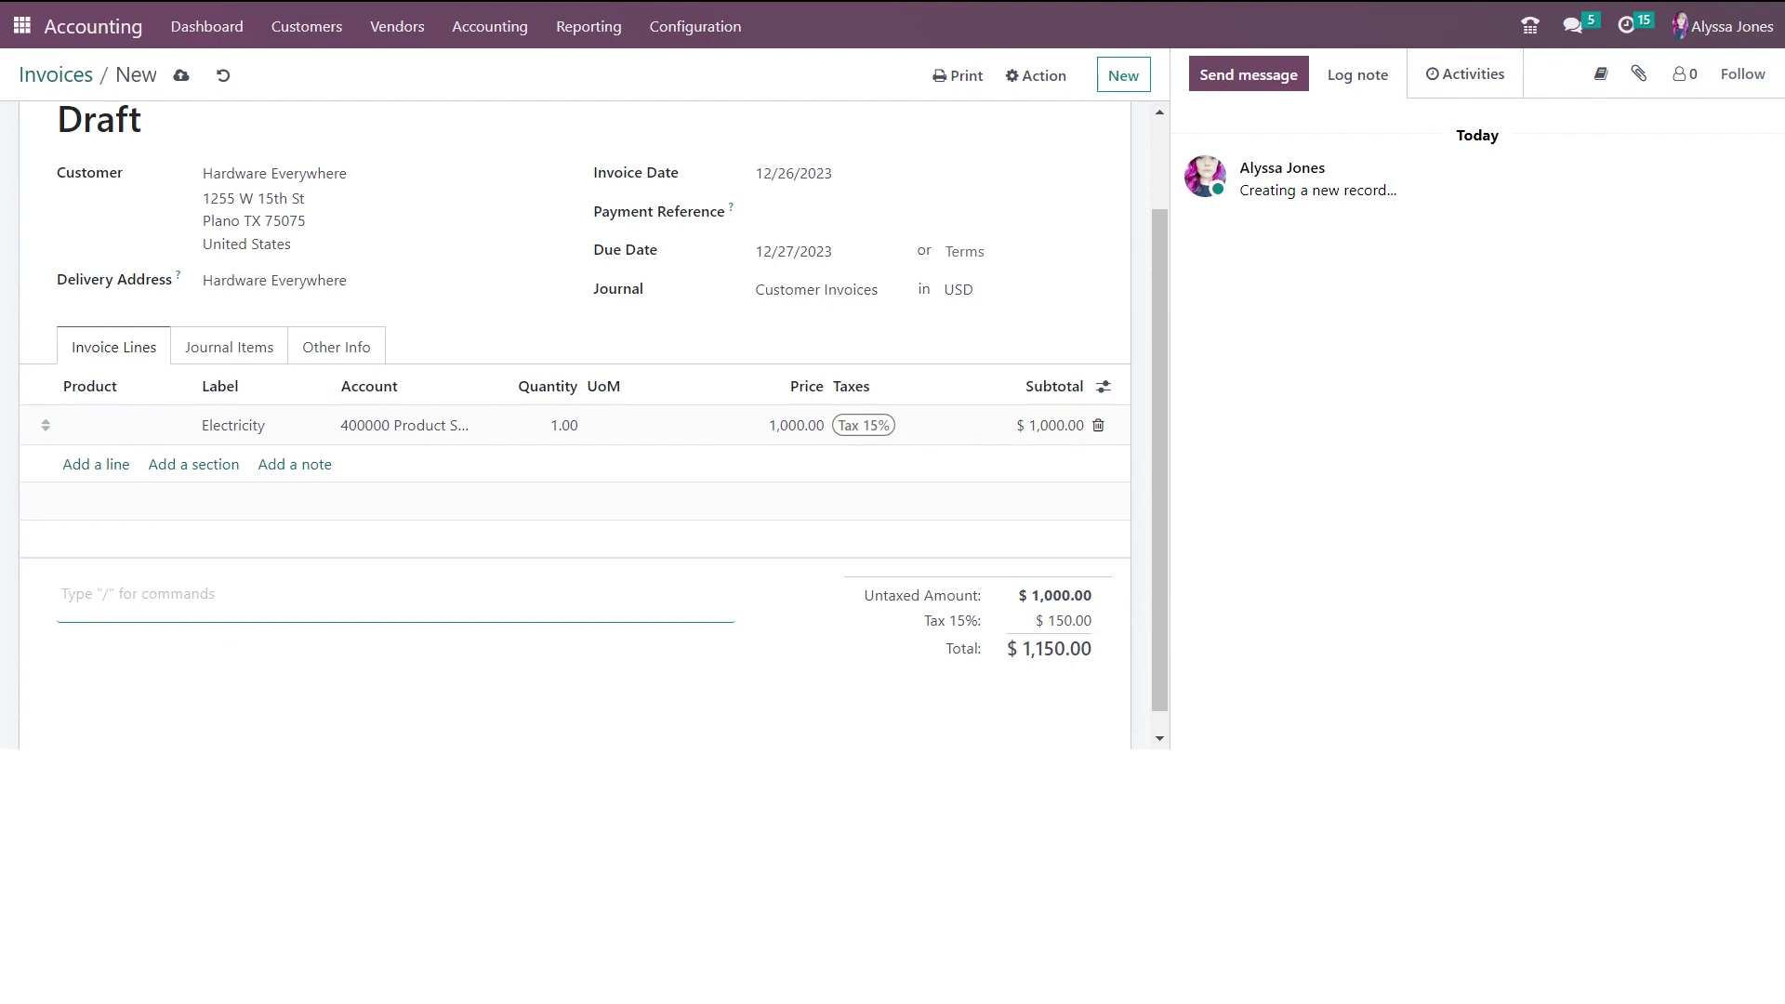
scroll(80, 288, up, 2)
click(76, 132)
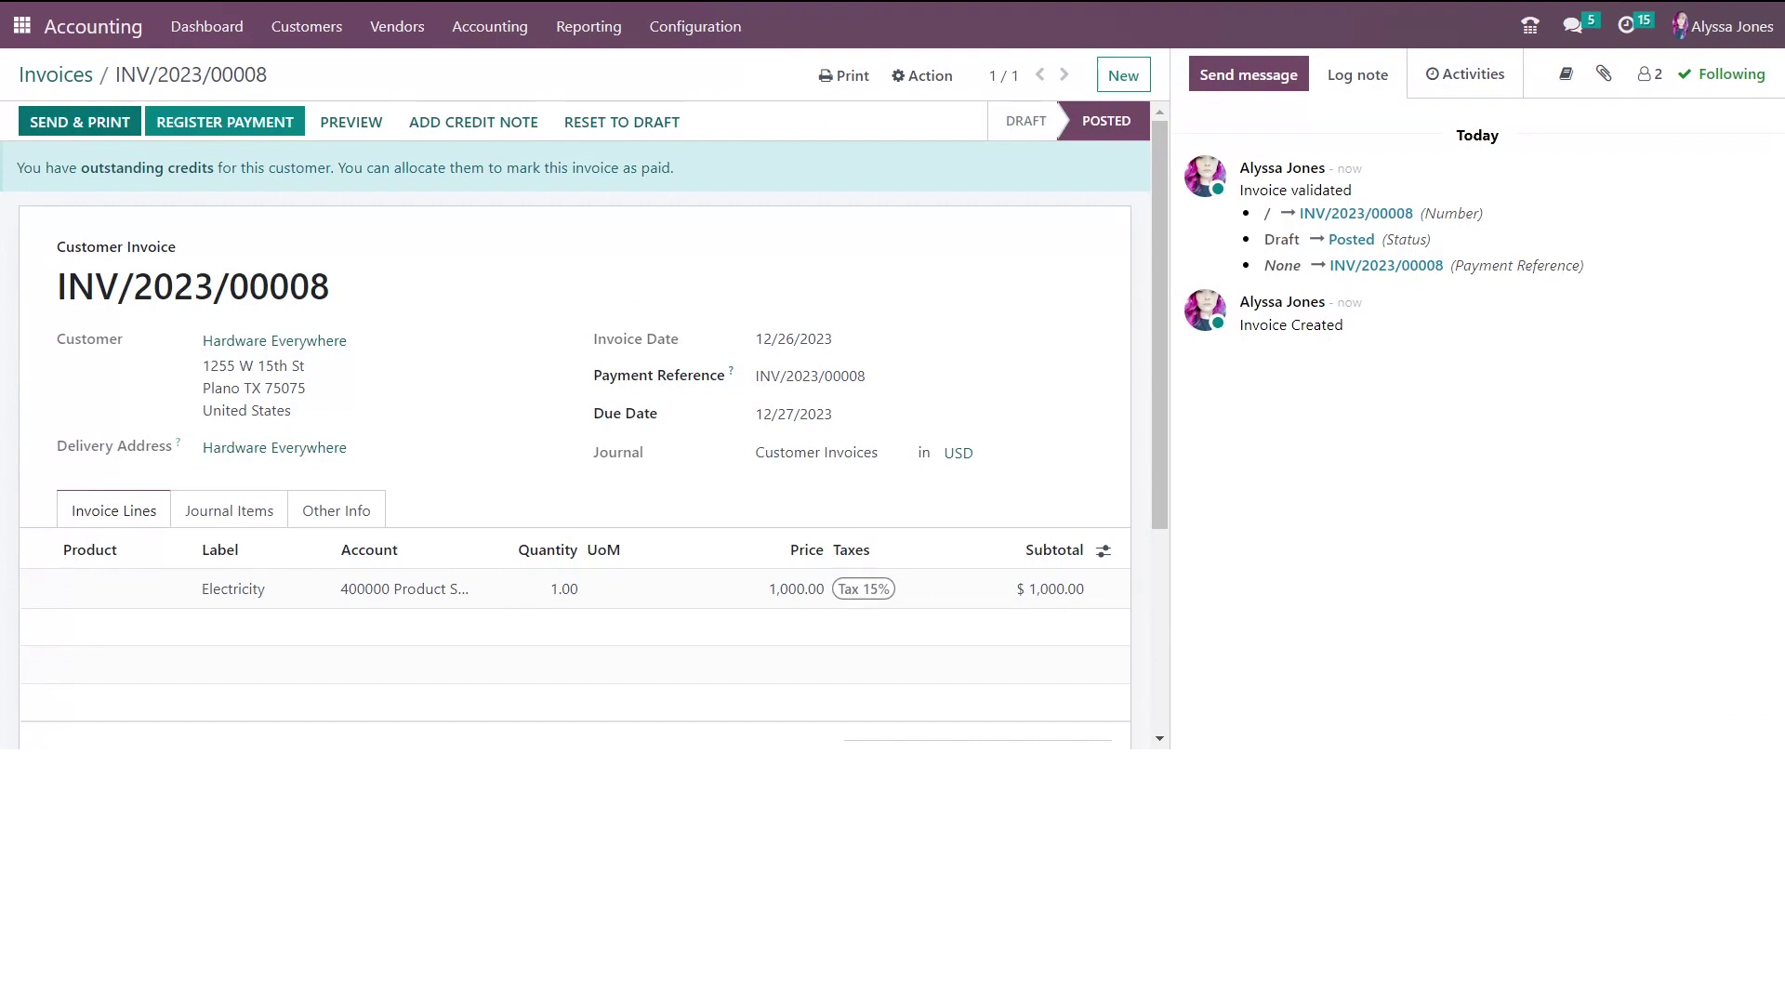
click(229, 511)
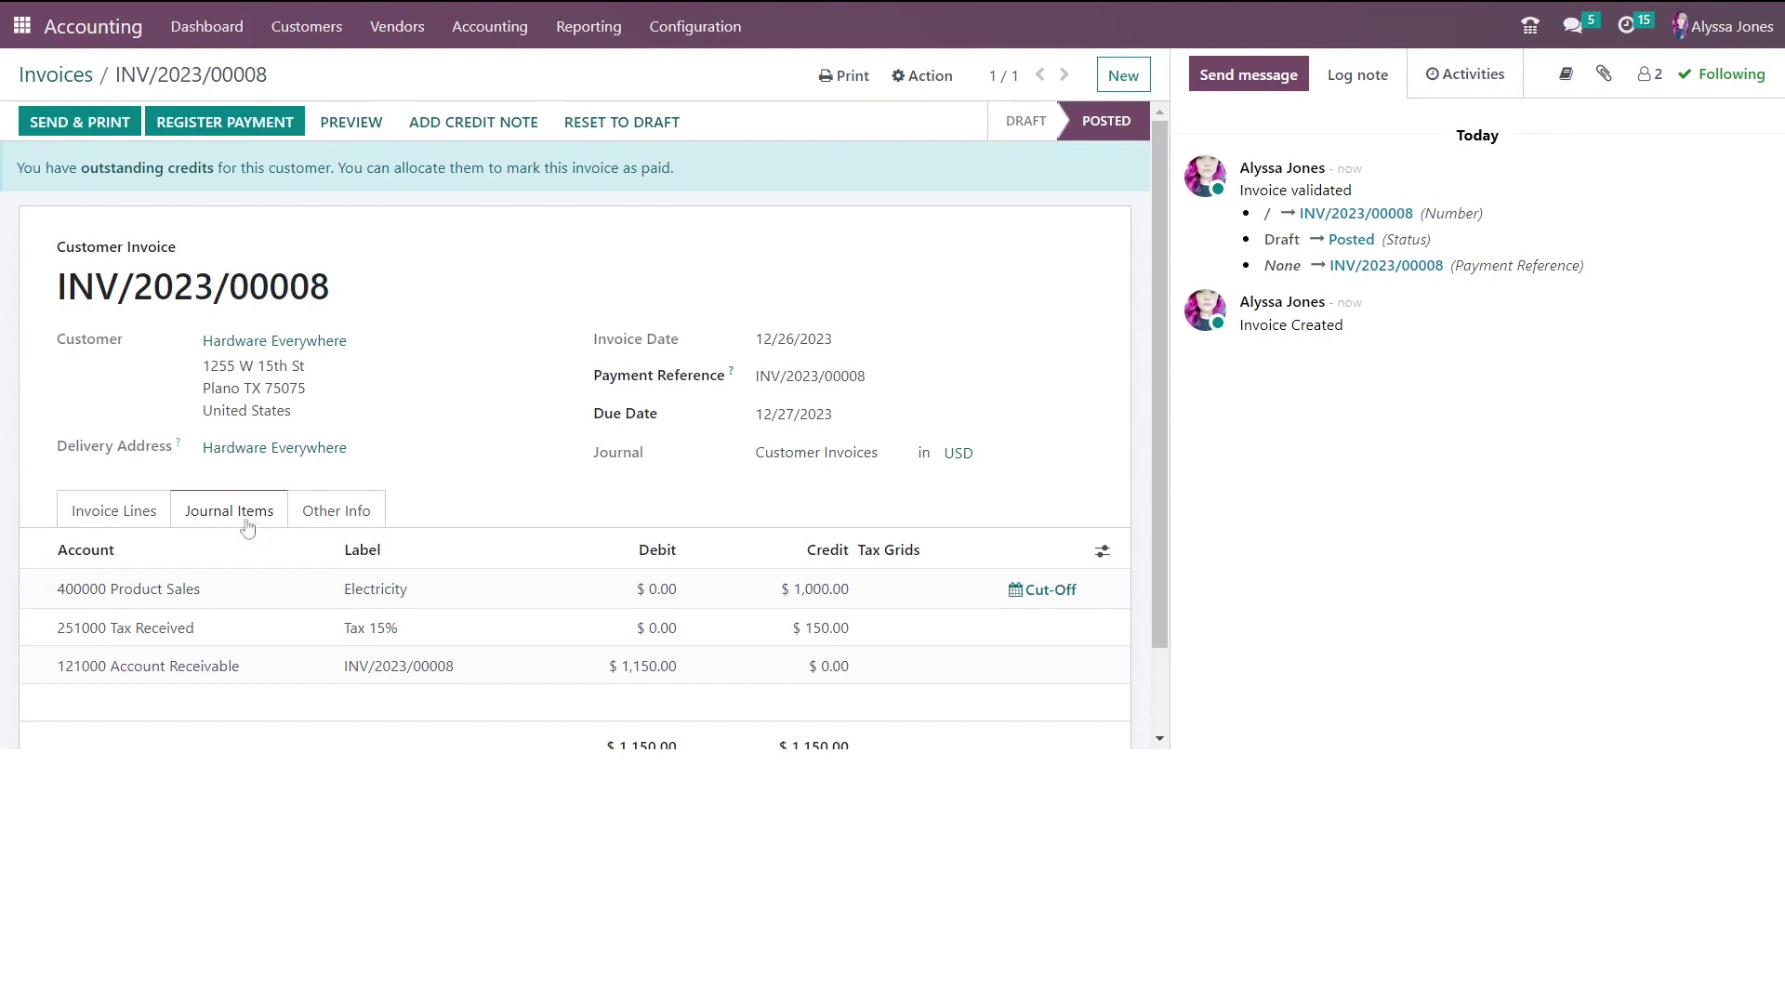
click(140, 506)
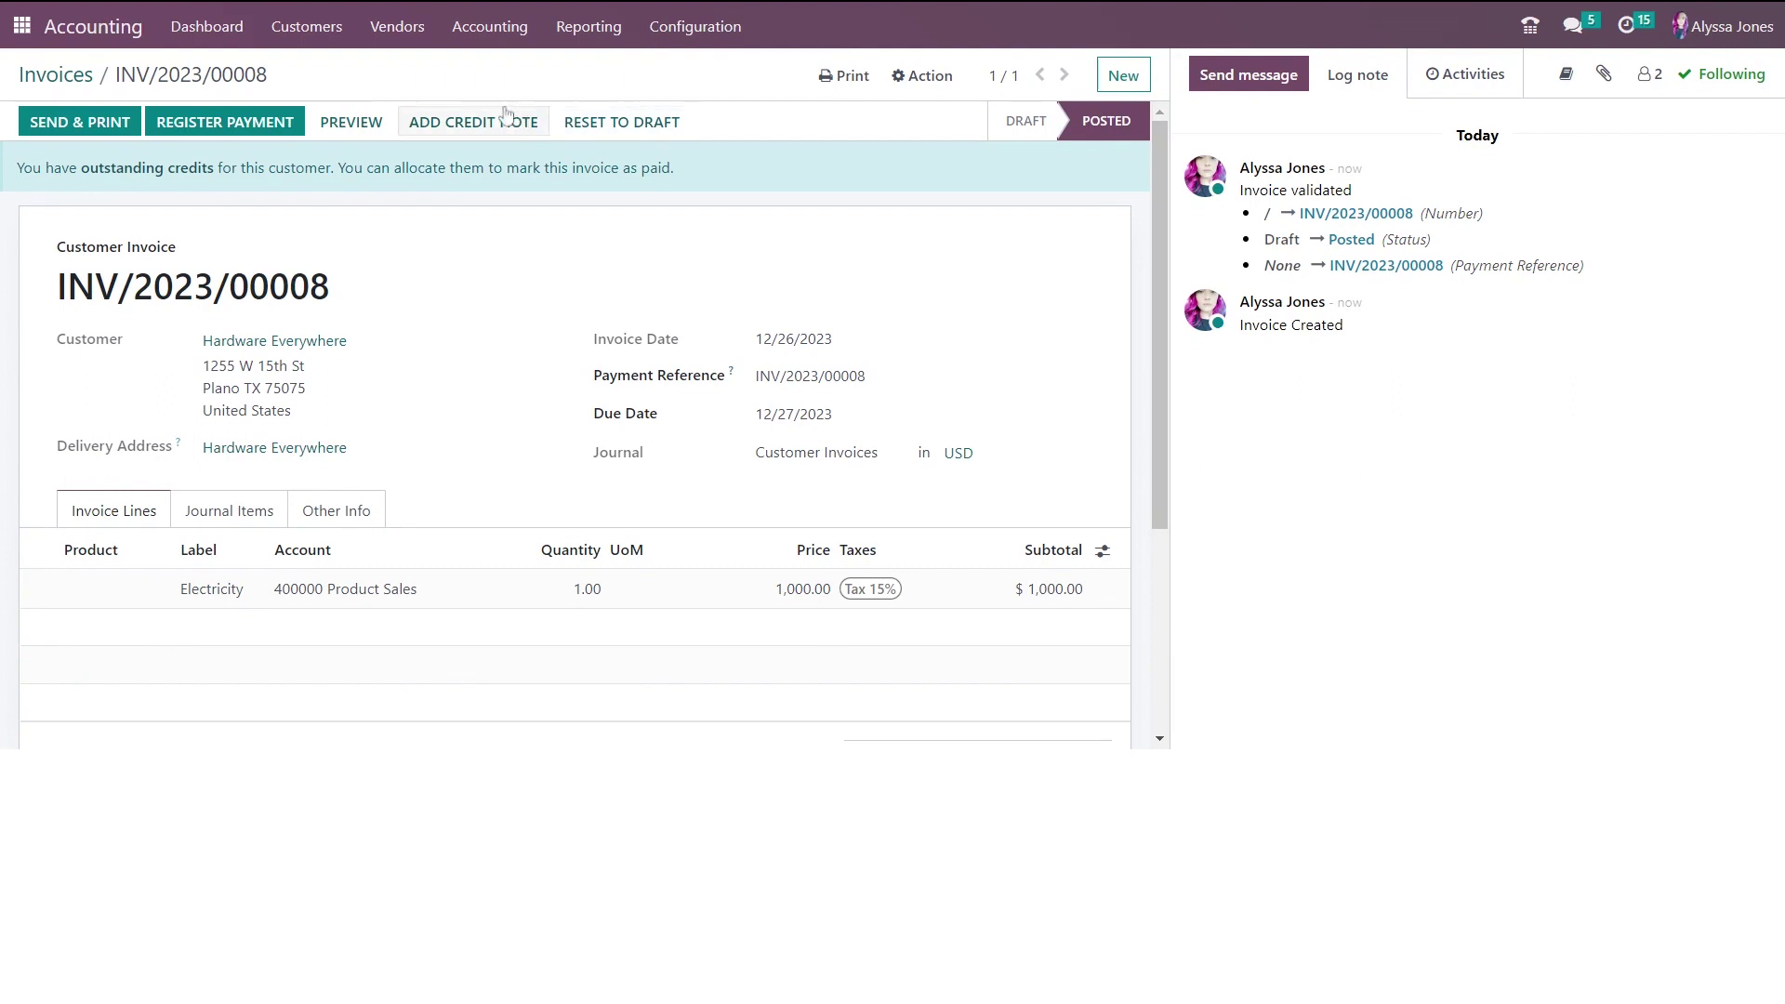
Register payment of the full invoice amount through the Bank journal.
click(232, 125)
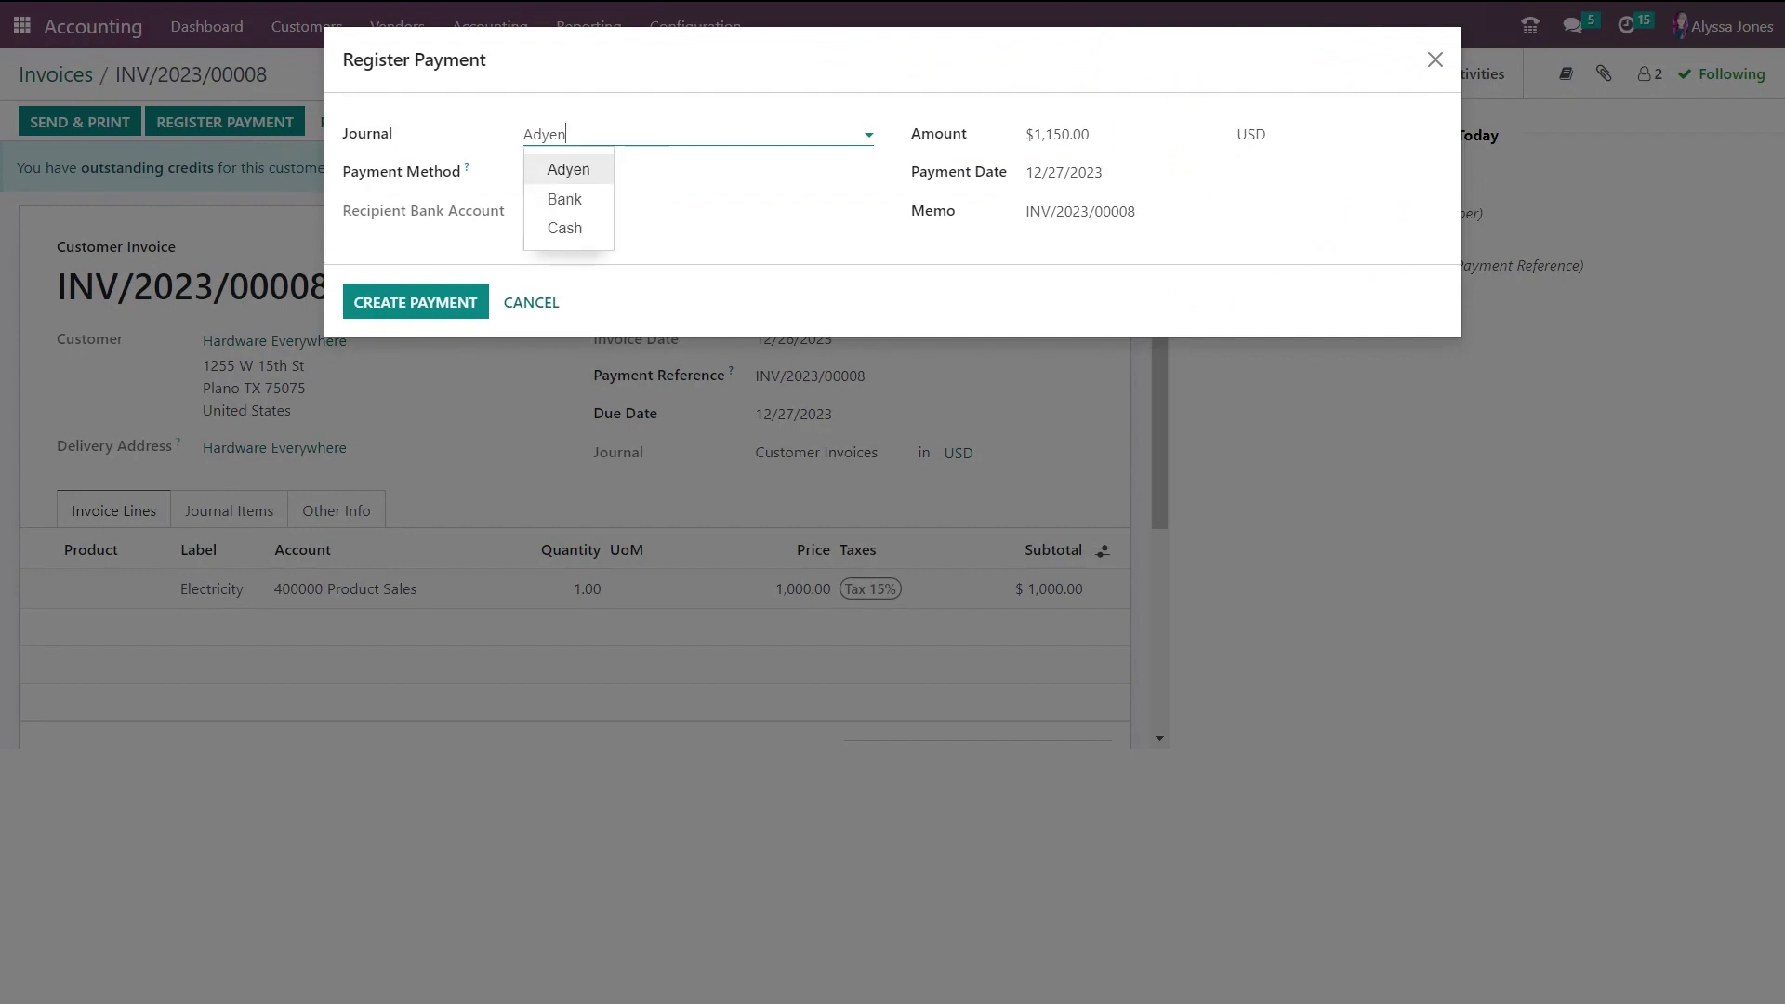
click(593, 198)
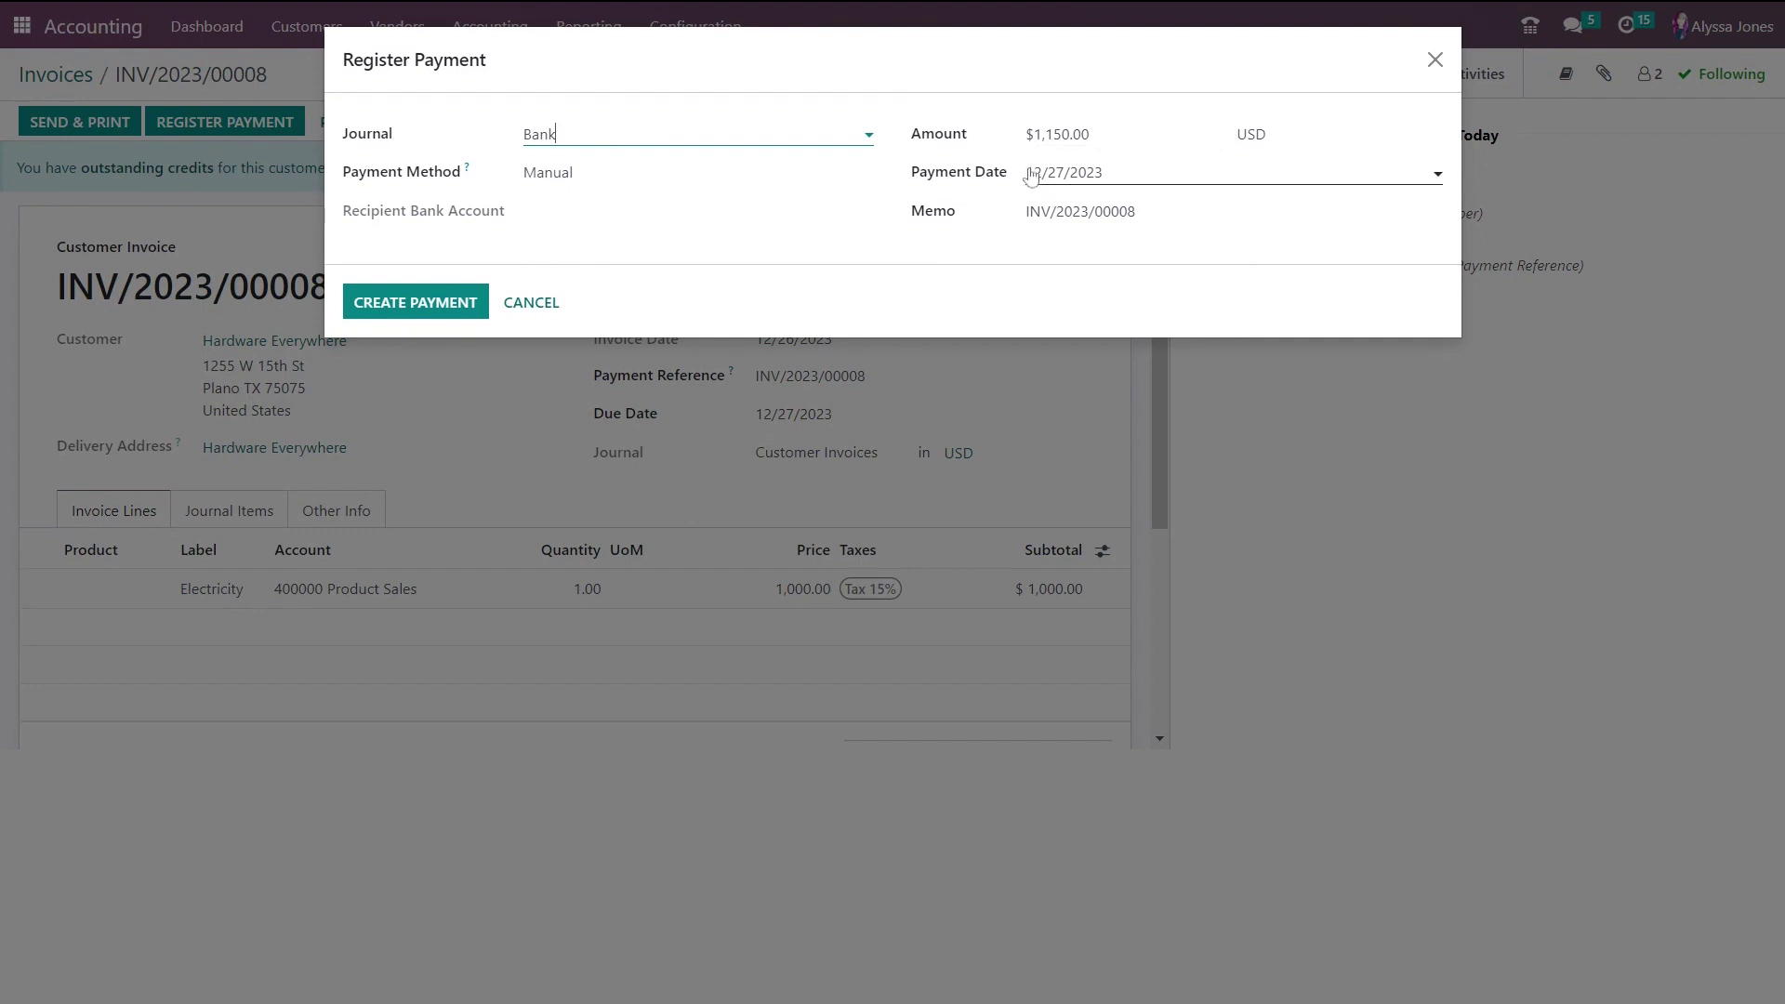
click(448, 313)
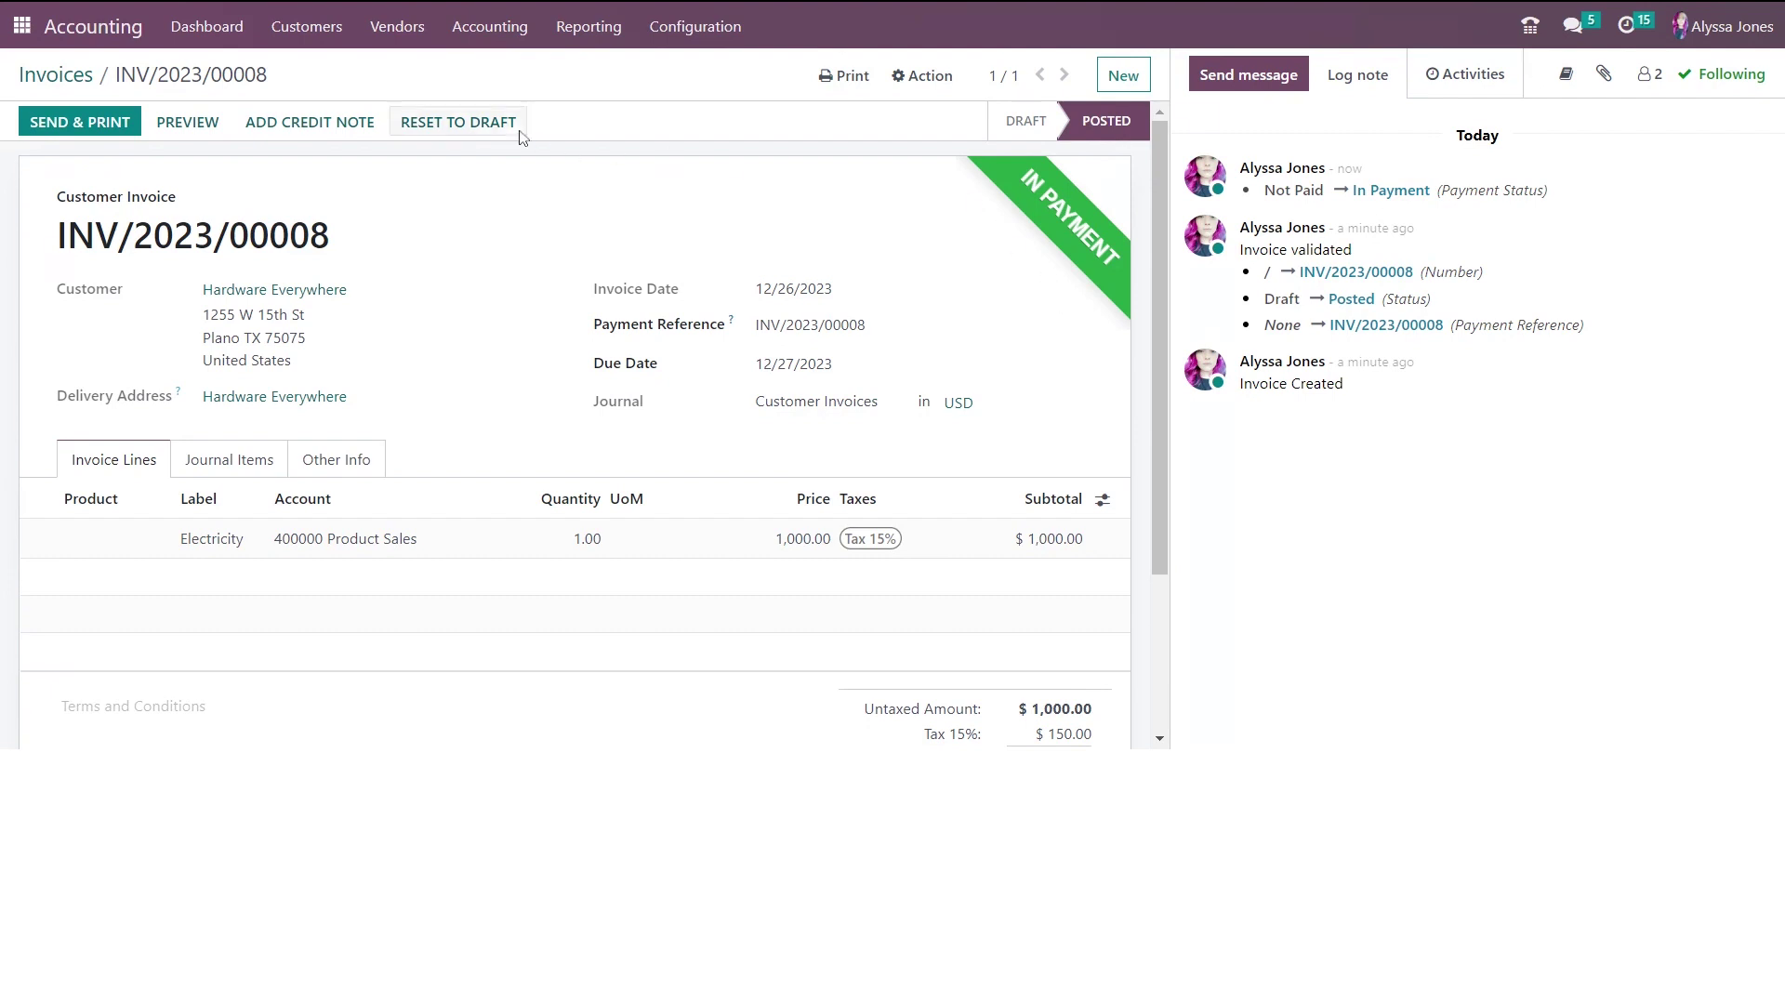
click(330, 28)
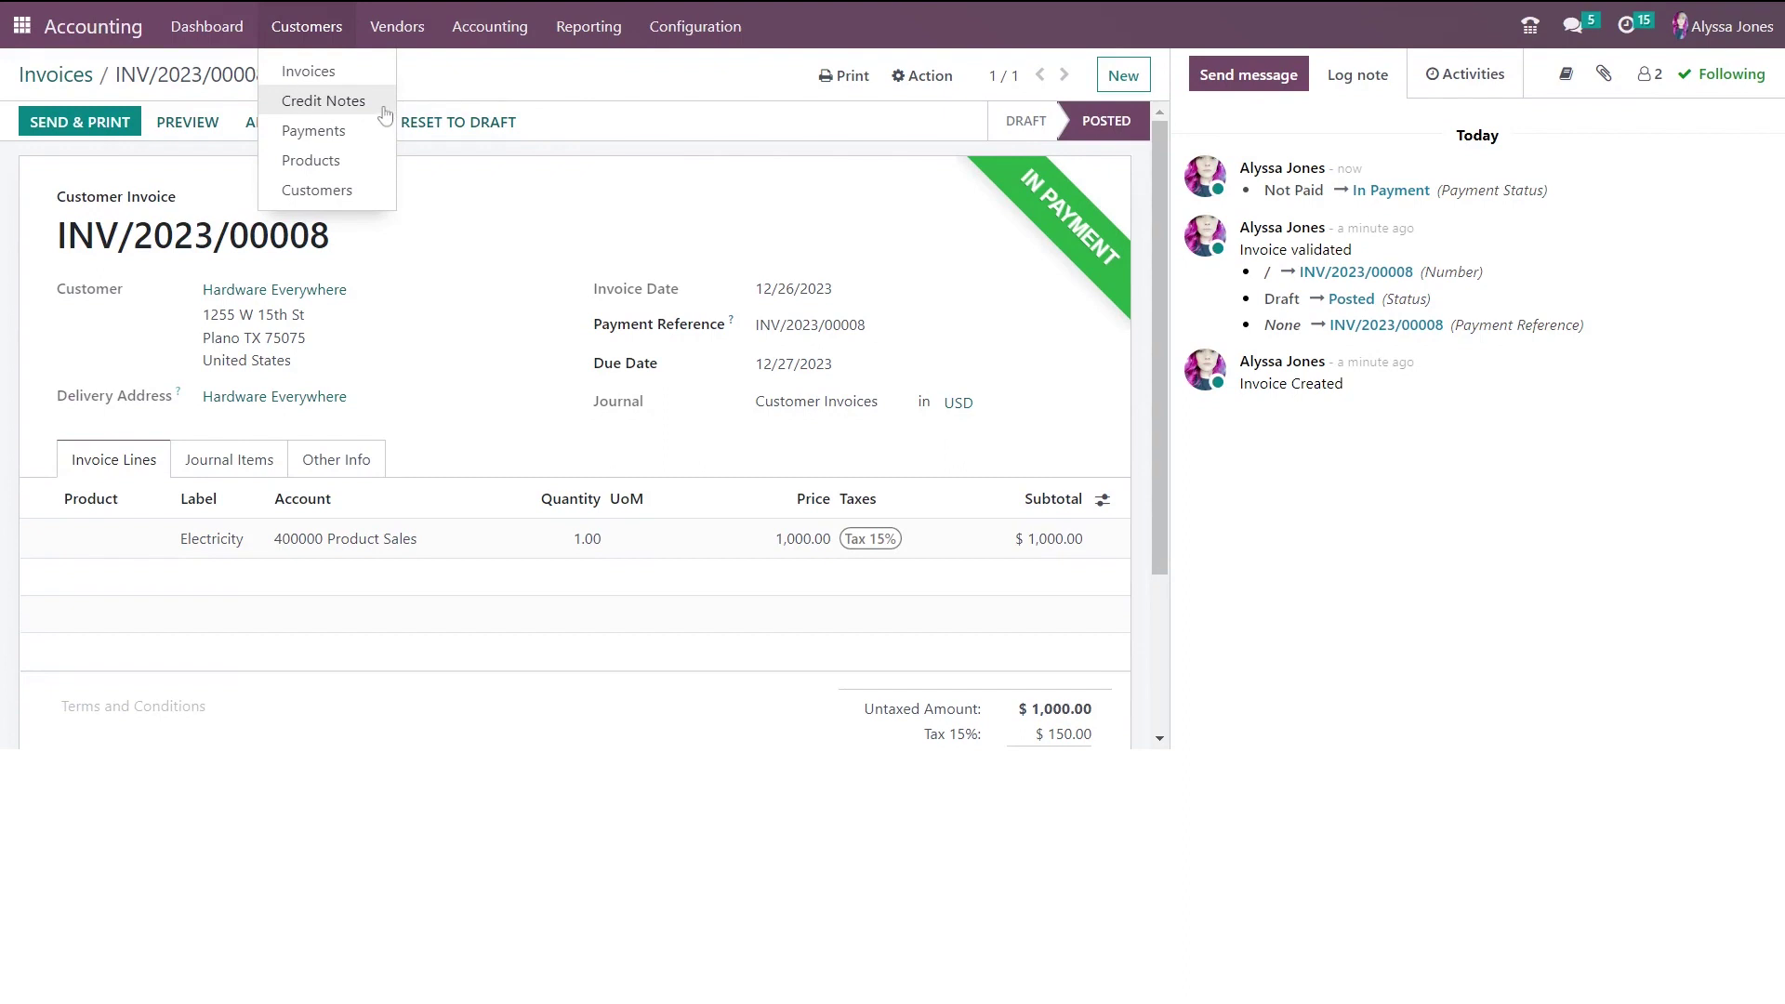
click(726, 206)
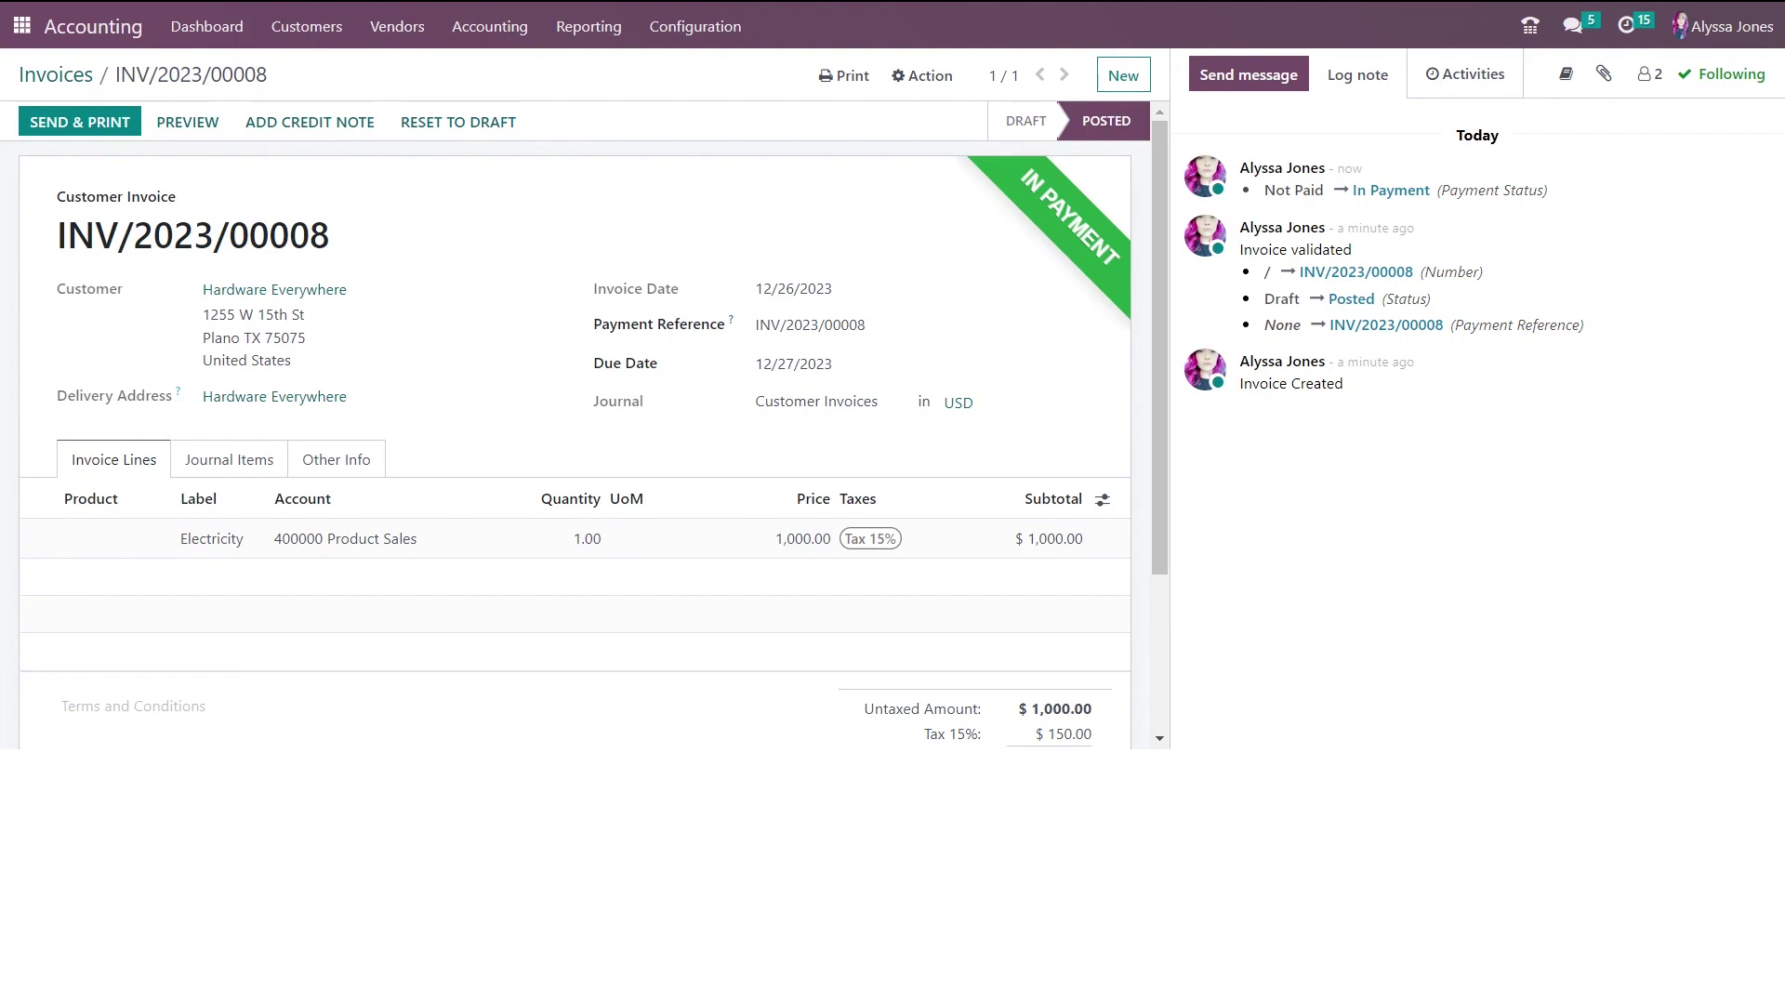
Reverse the invoice with a credit note giving the reason "Incorrect Month" and confirm the credit note.
click(275, 122)
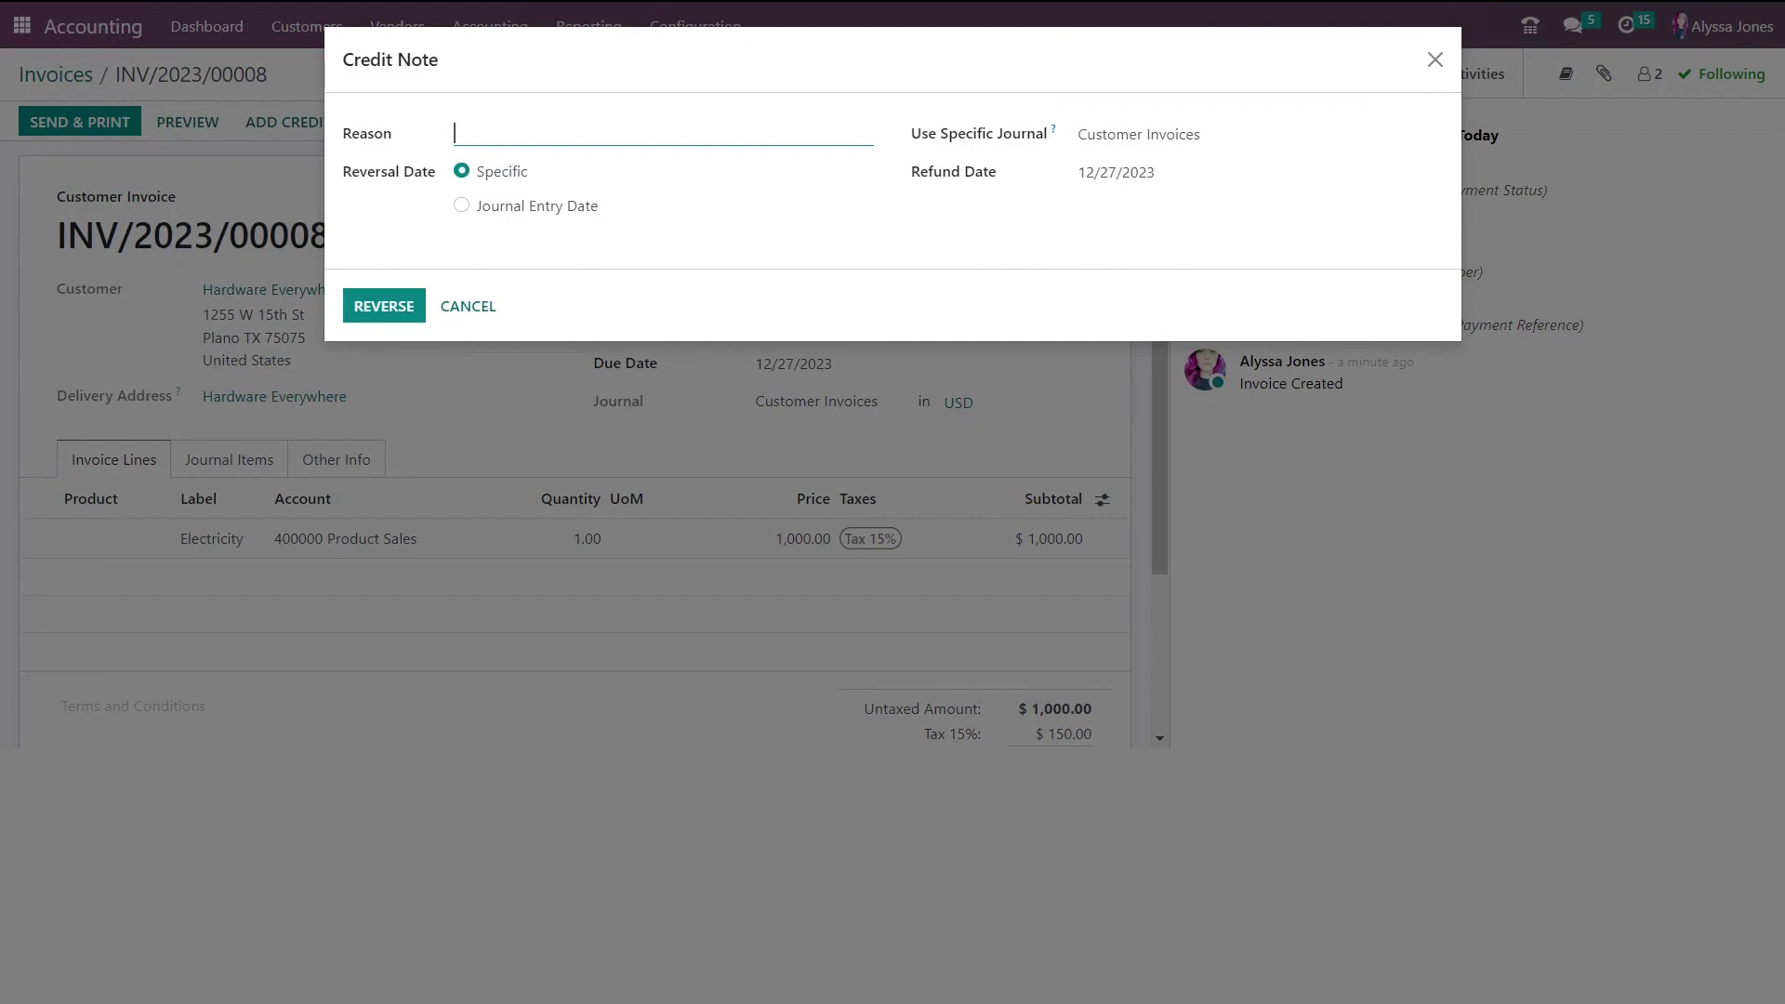
text(Incorrect Month)
click(384, 307)
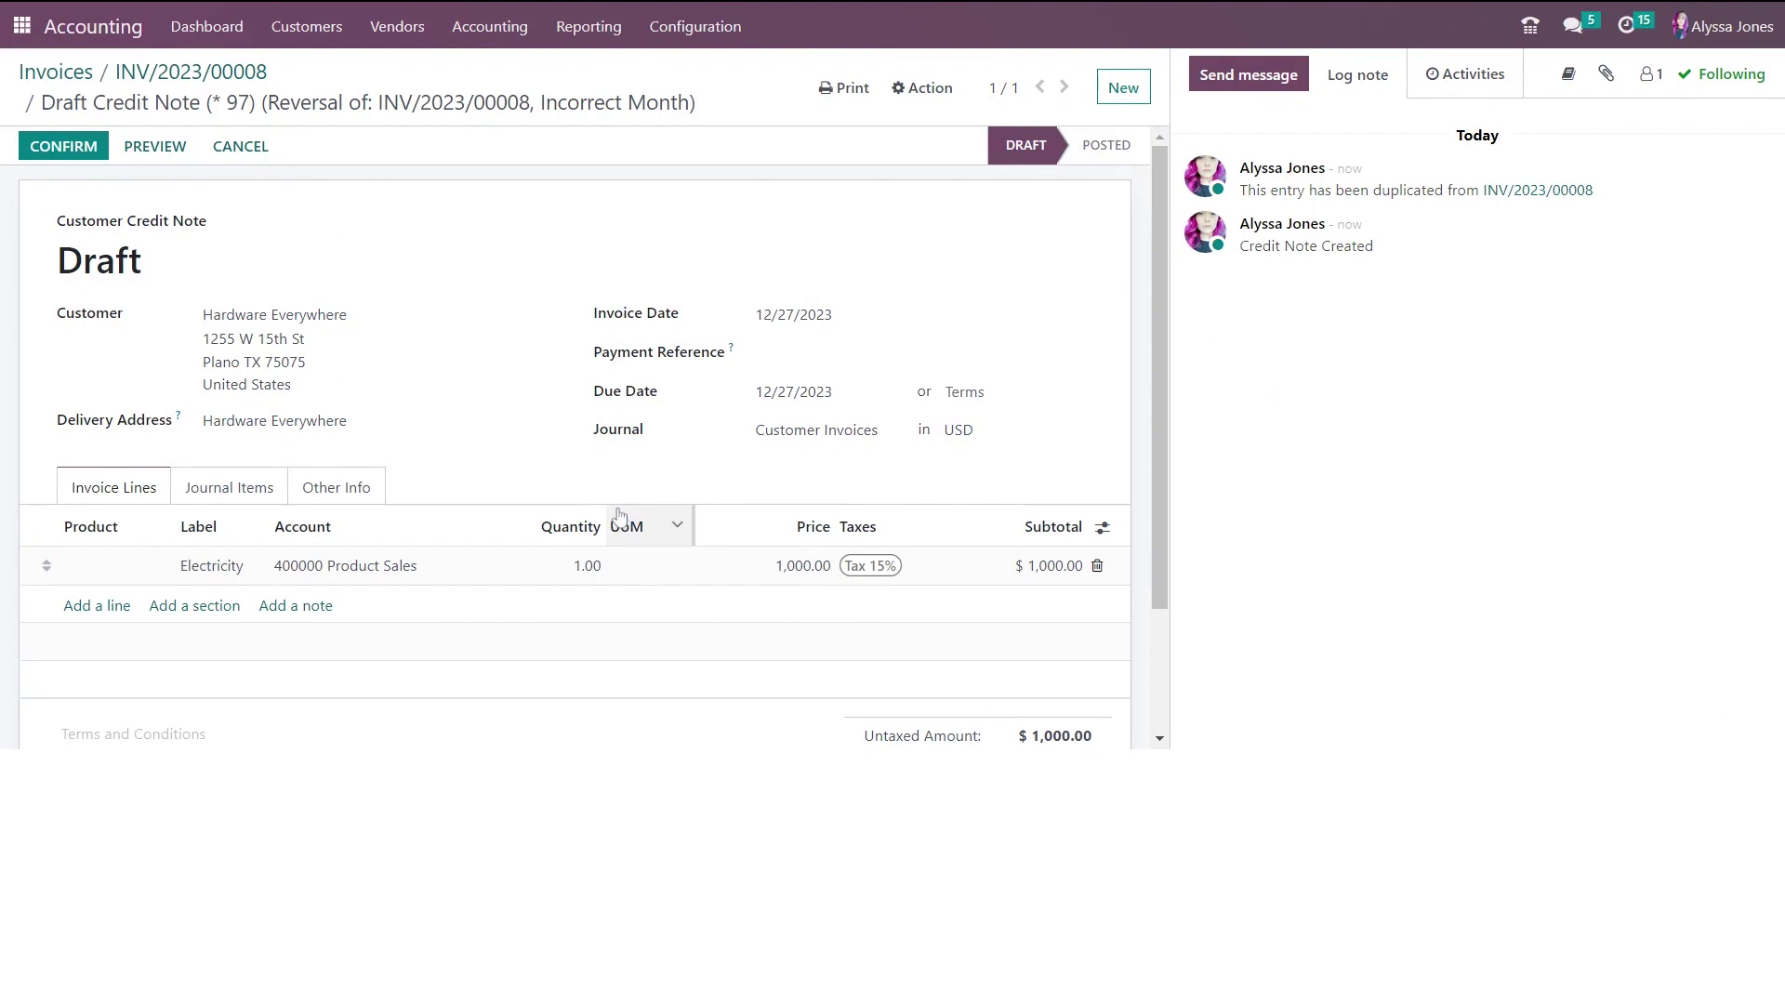
click(64, 146)
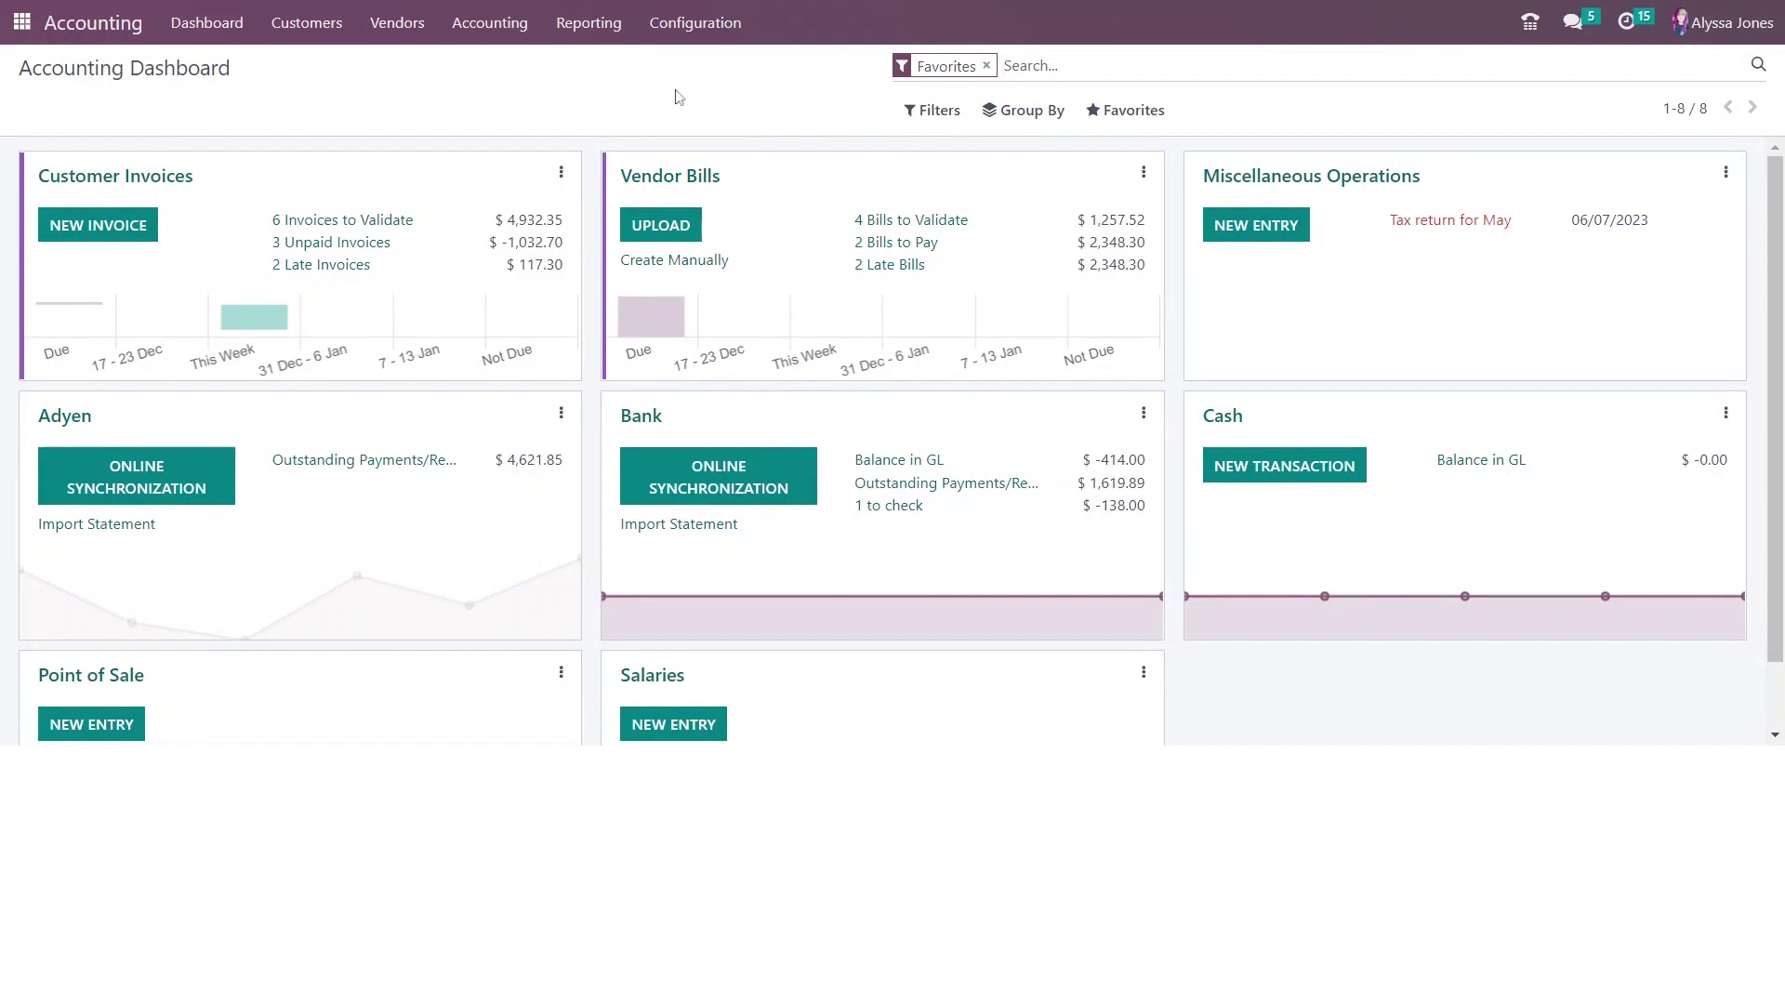
Go to the vendor bills and start a new bill.
click(396, 37)
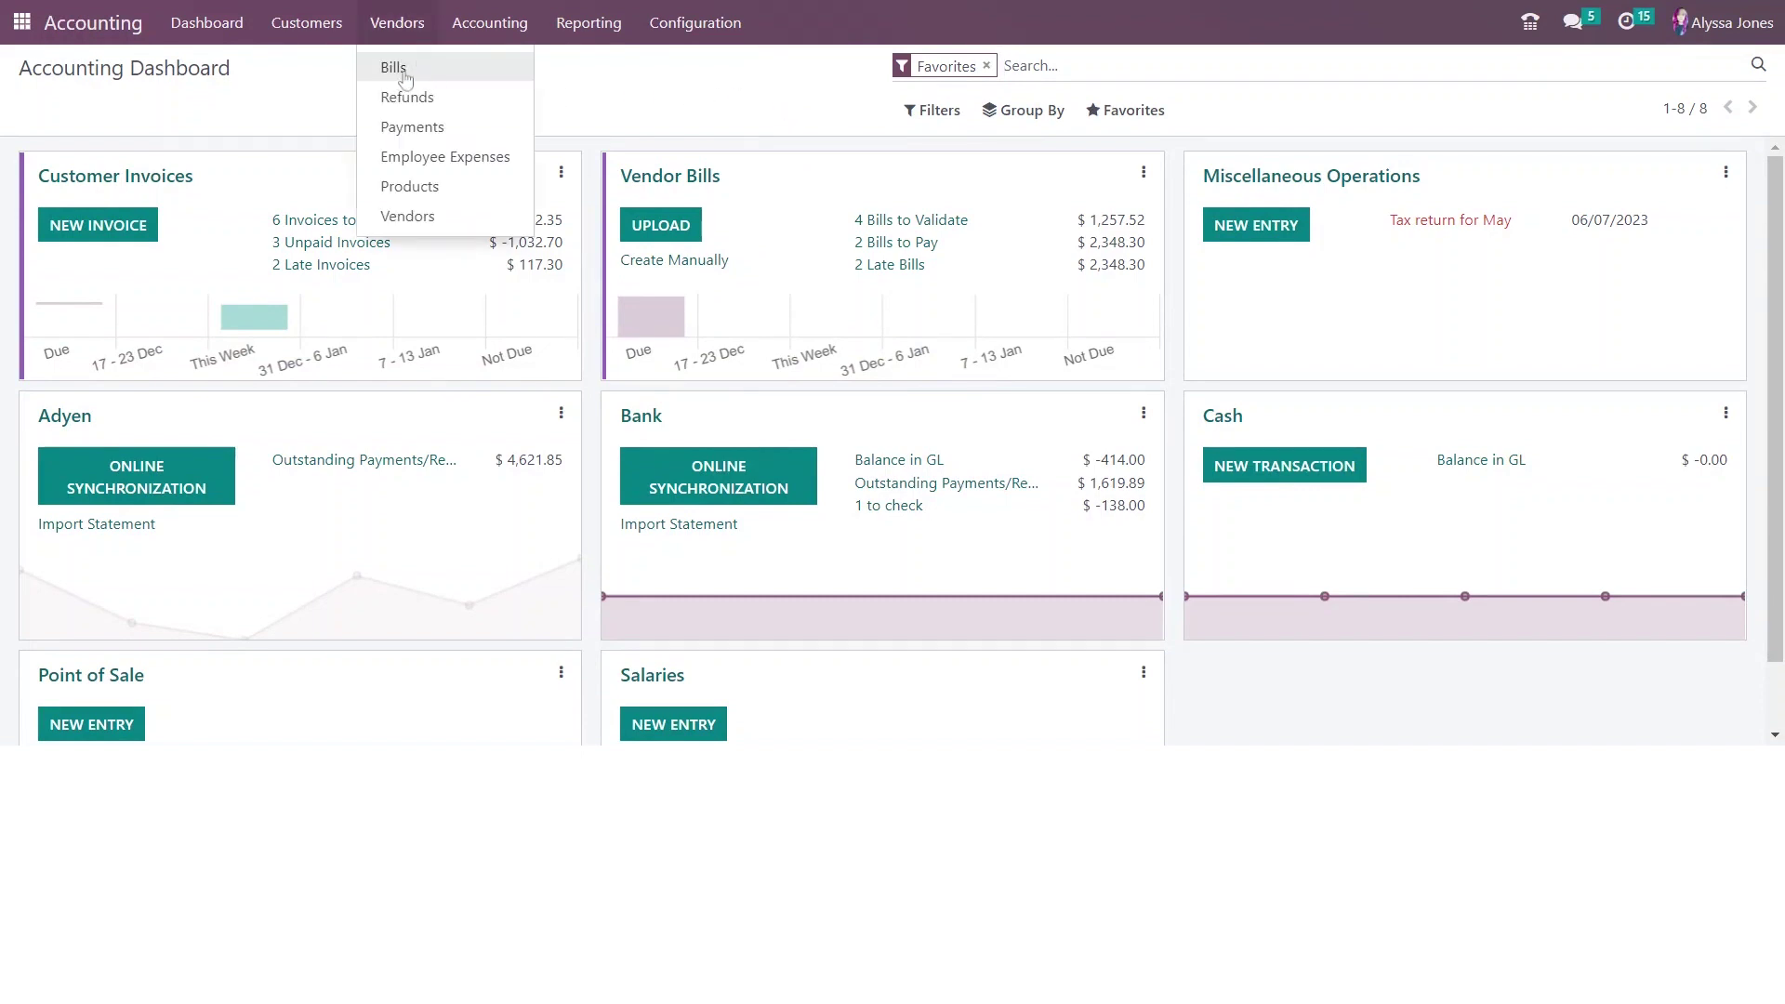
click(454, 80)
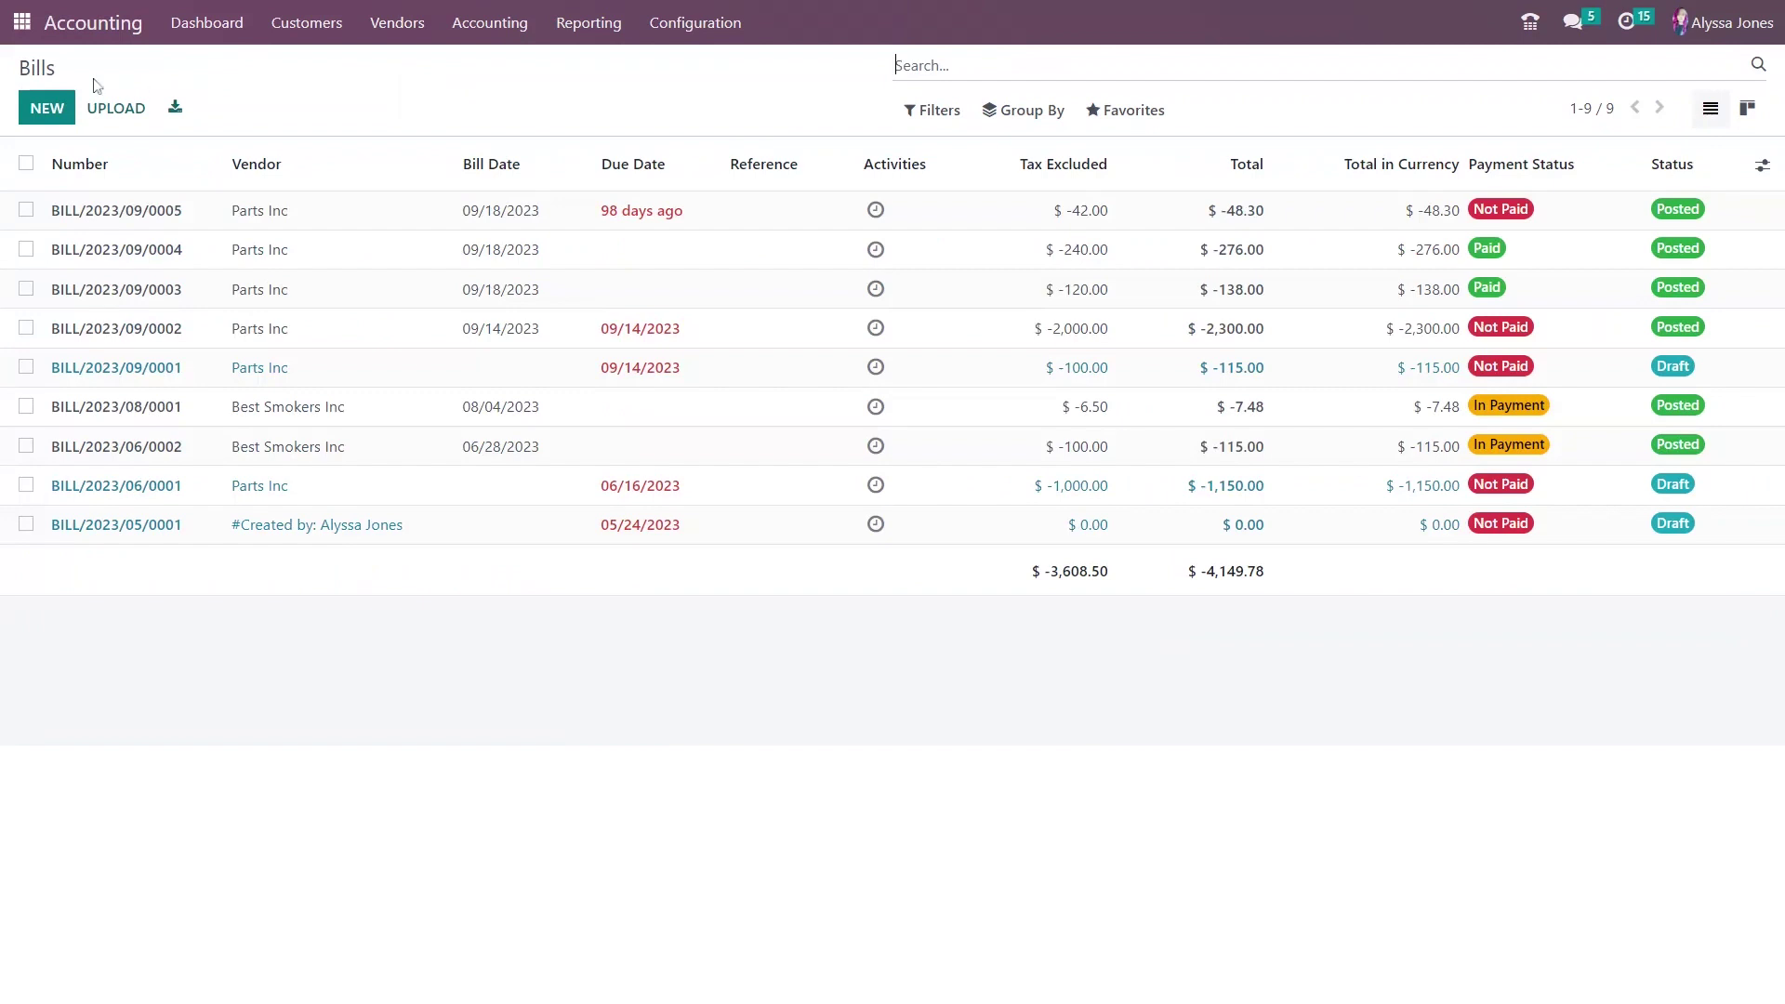
click(37, 111)
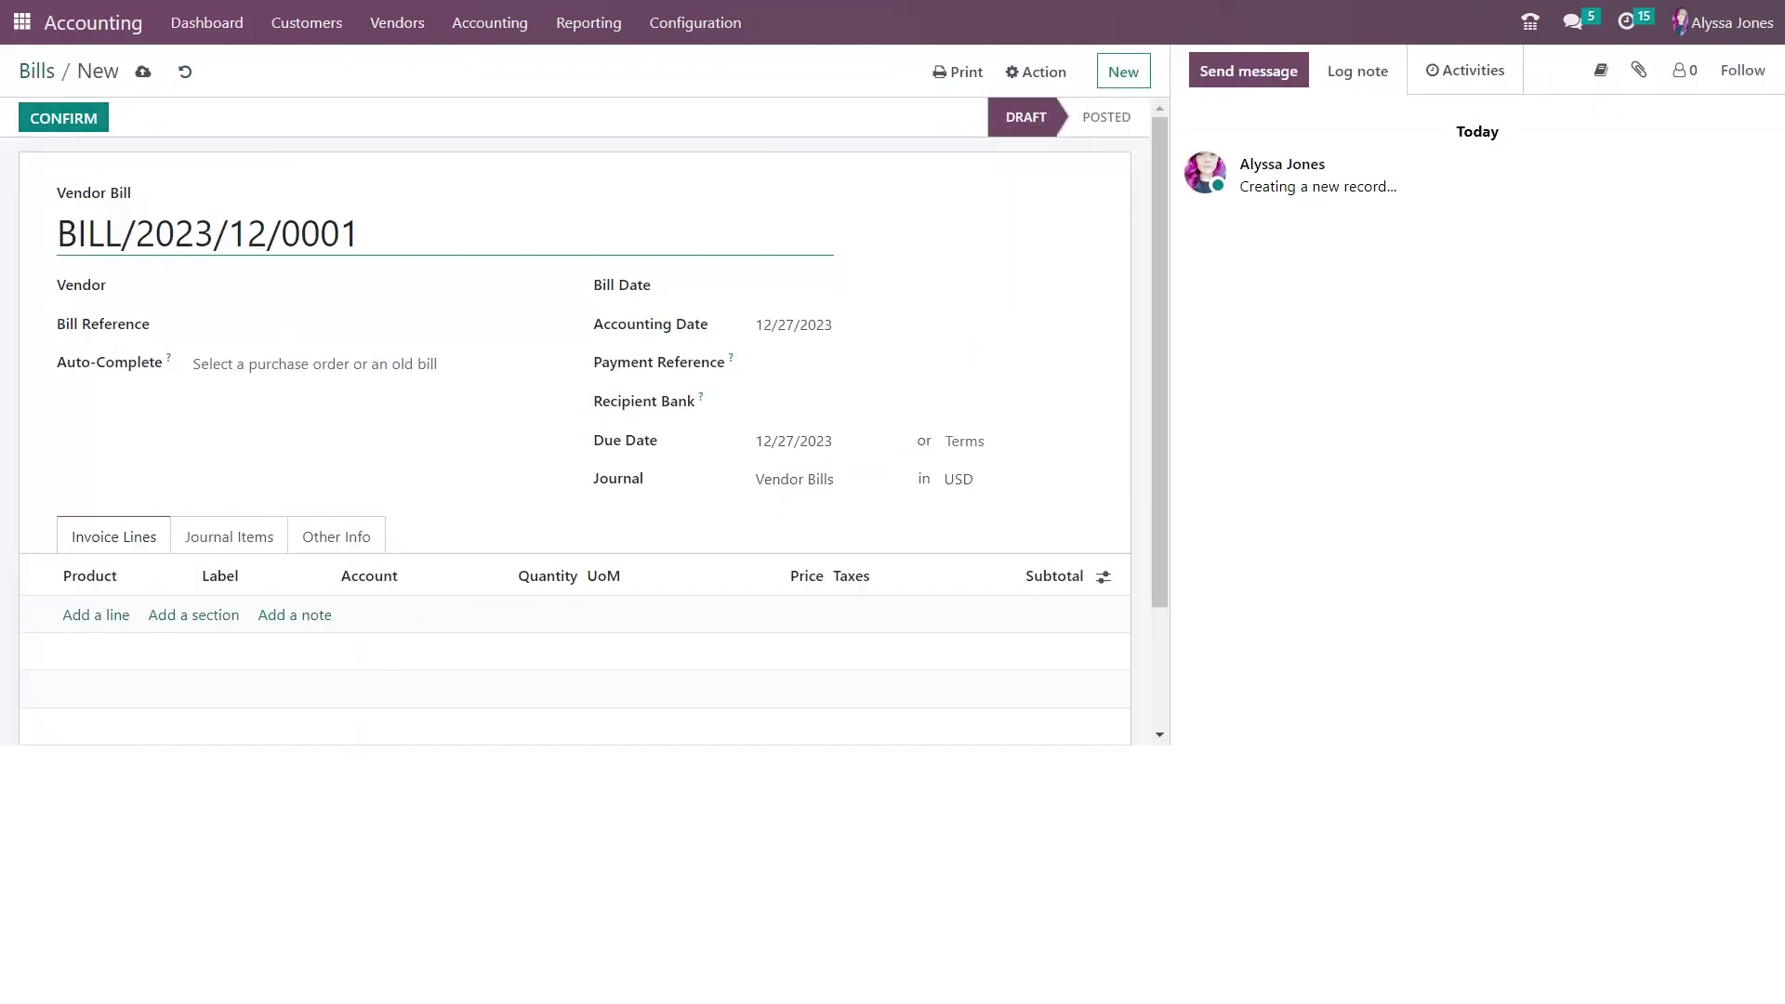
drag(360, 232, 7, 241)
key(End)
key(shift+Left)
key(shift+Left)
key(shift+Left)
key(shift+Left)
key(shift+Left)
key(shift+Left)
key(shift+Home)
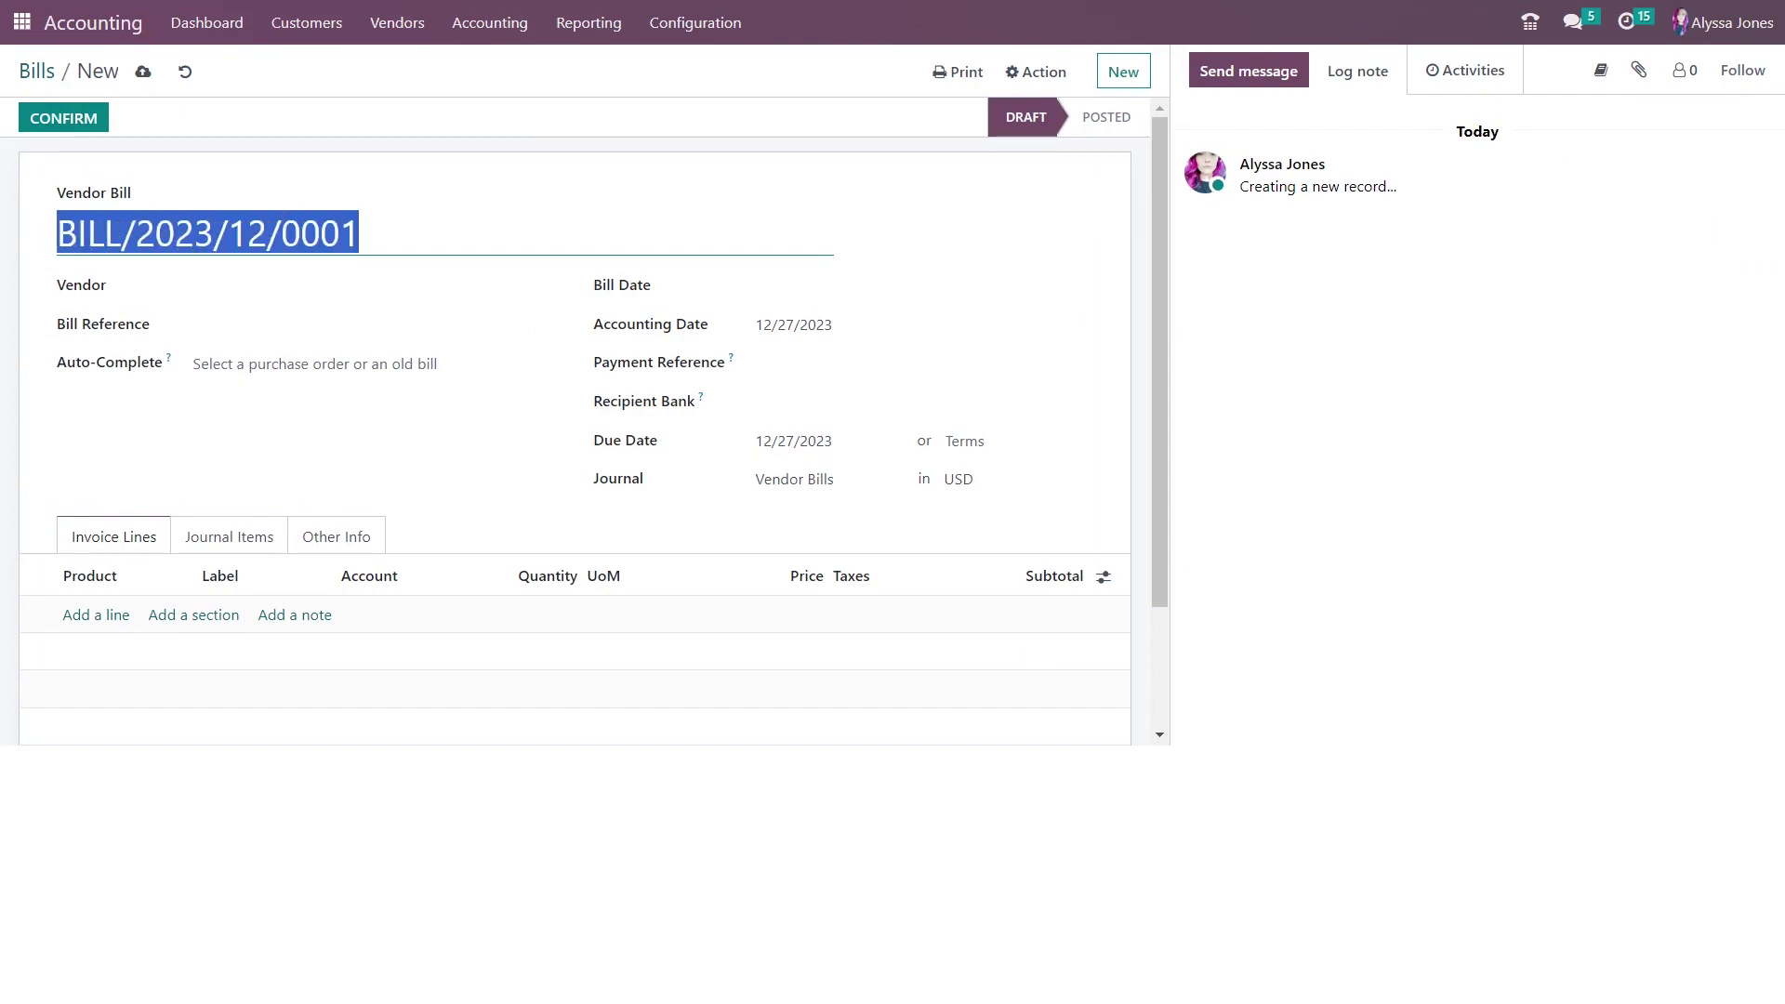
Set the bill's vendor to Parts Inc and check which purchase orders and old bills are offered for auto-completion.
click(281, 296)
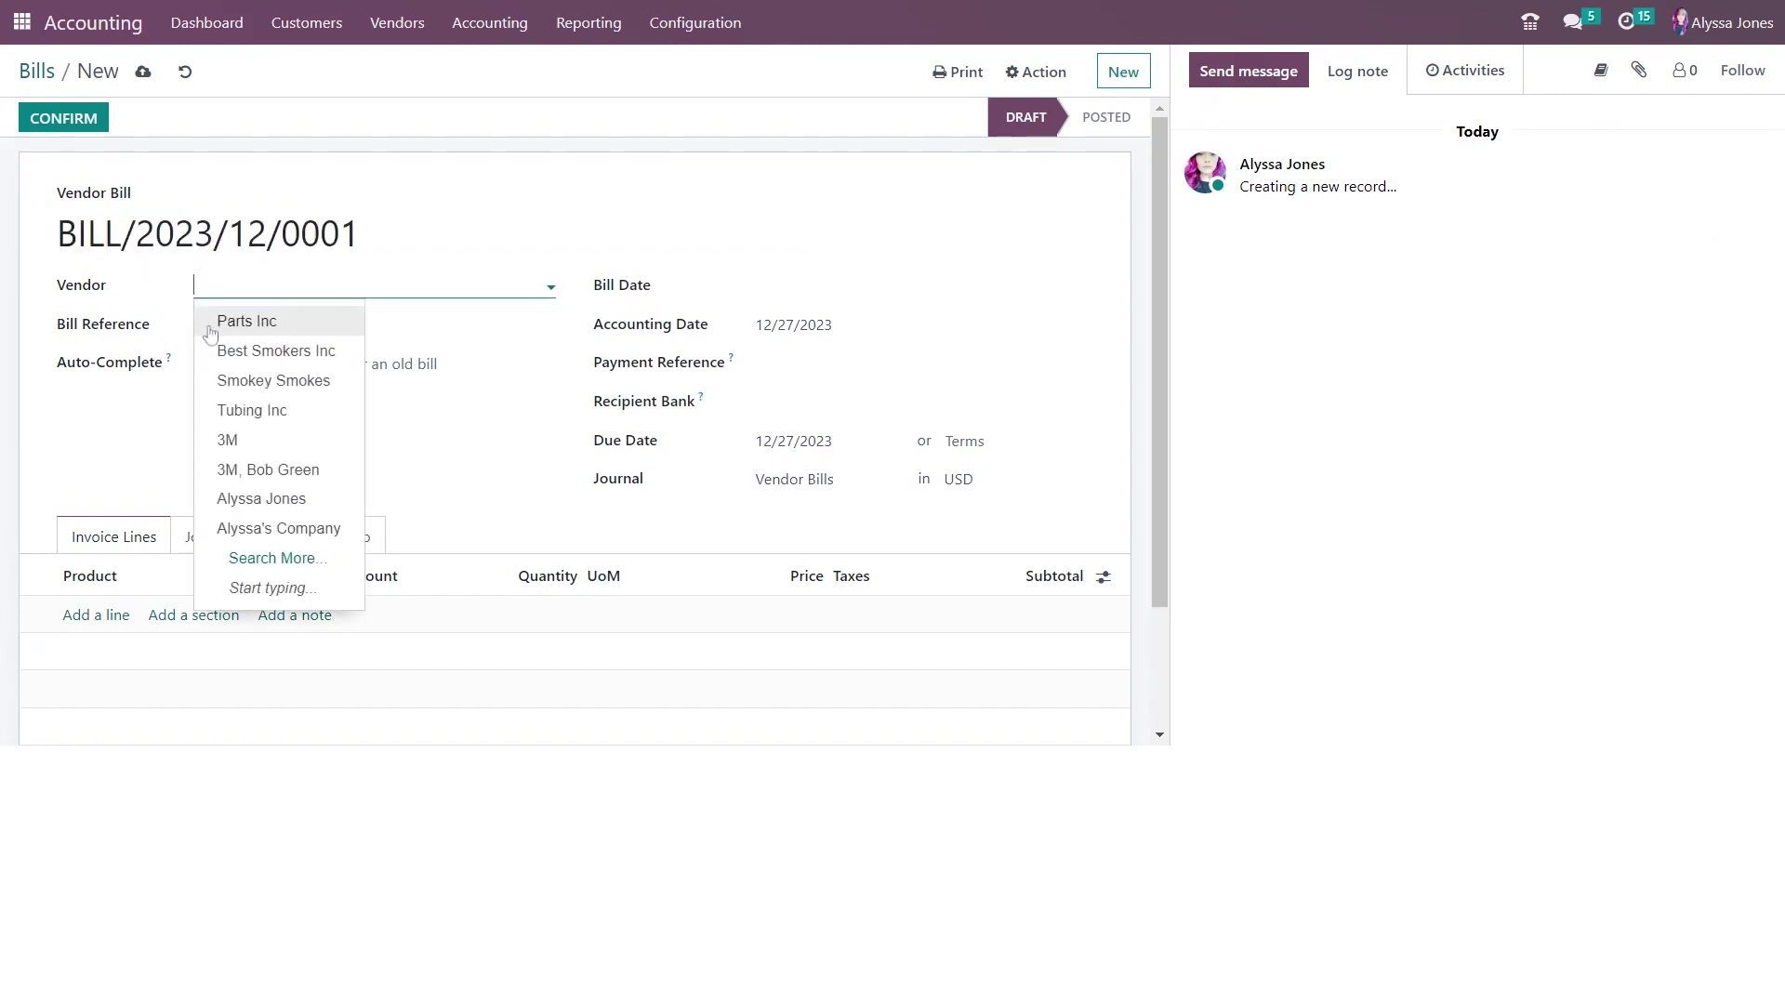
click(246, 320)
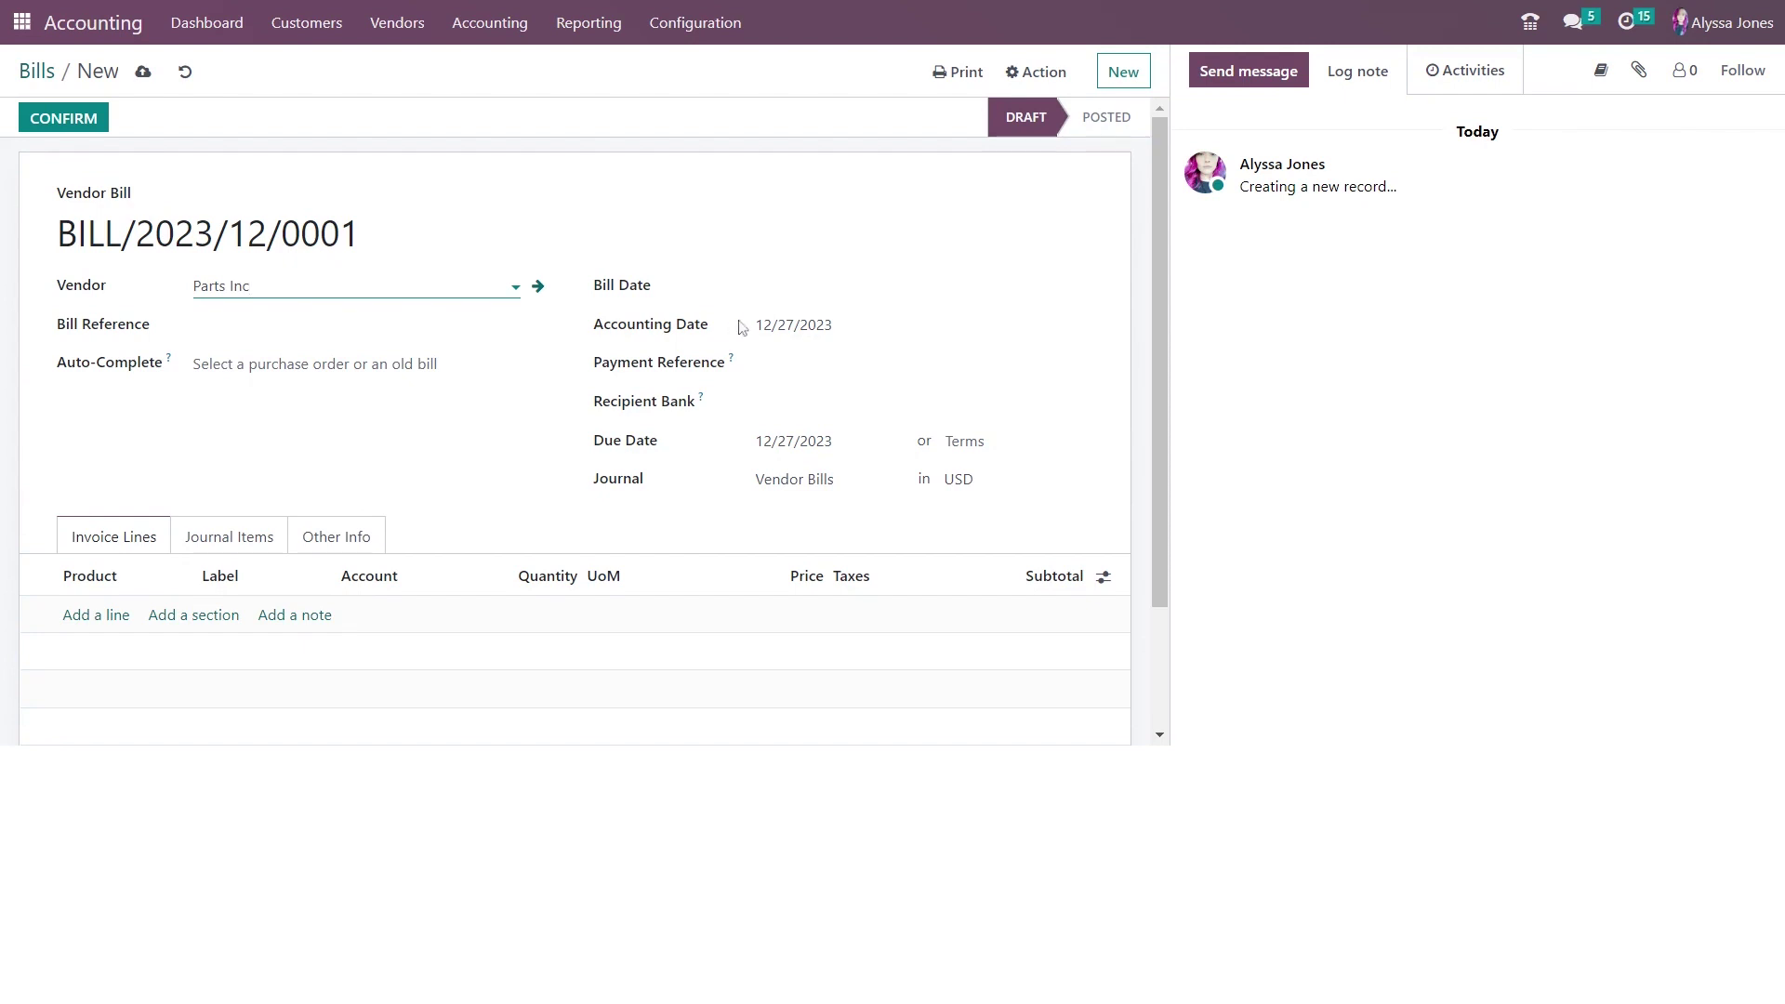
click(307, 363)
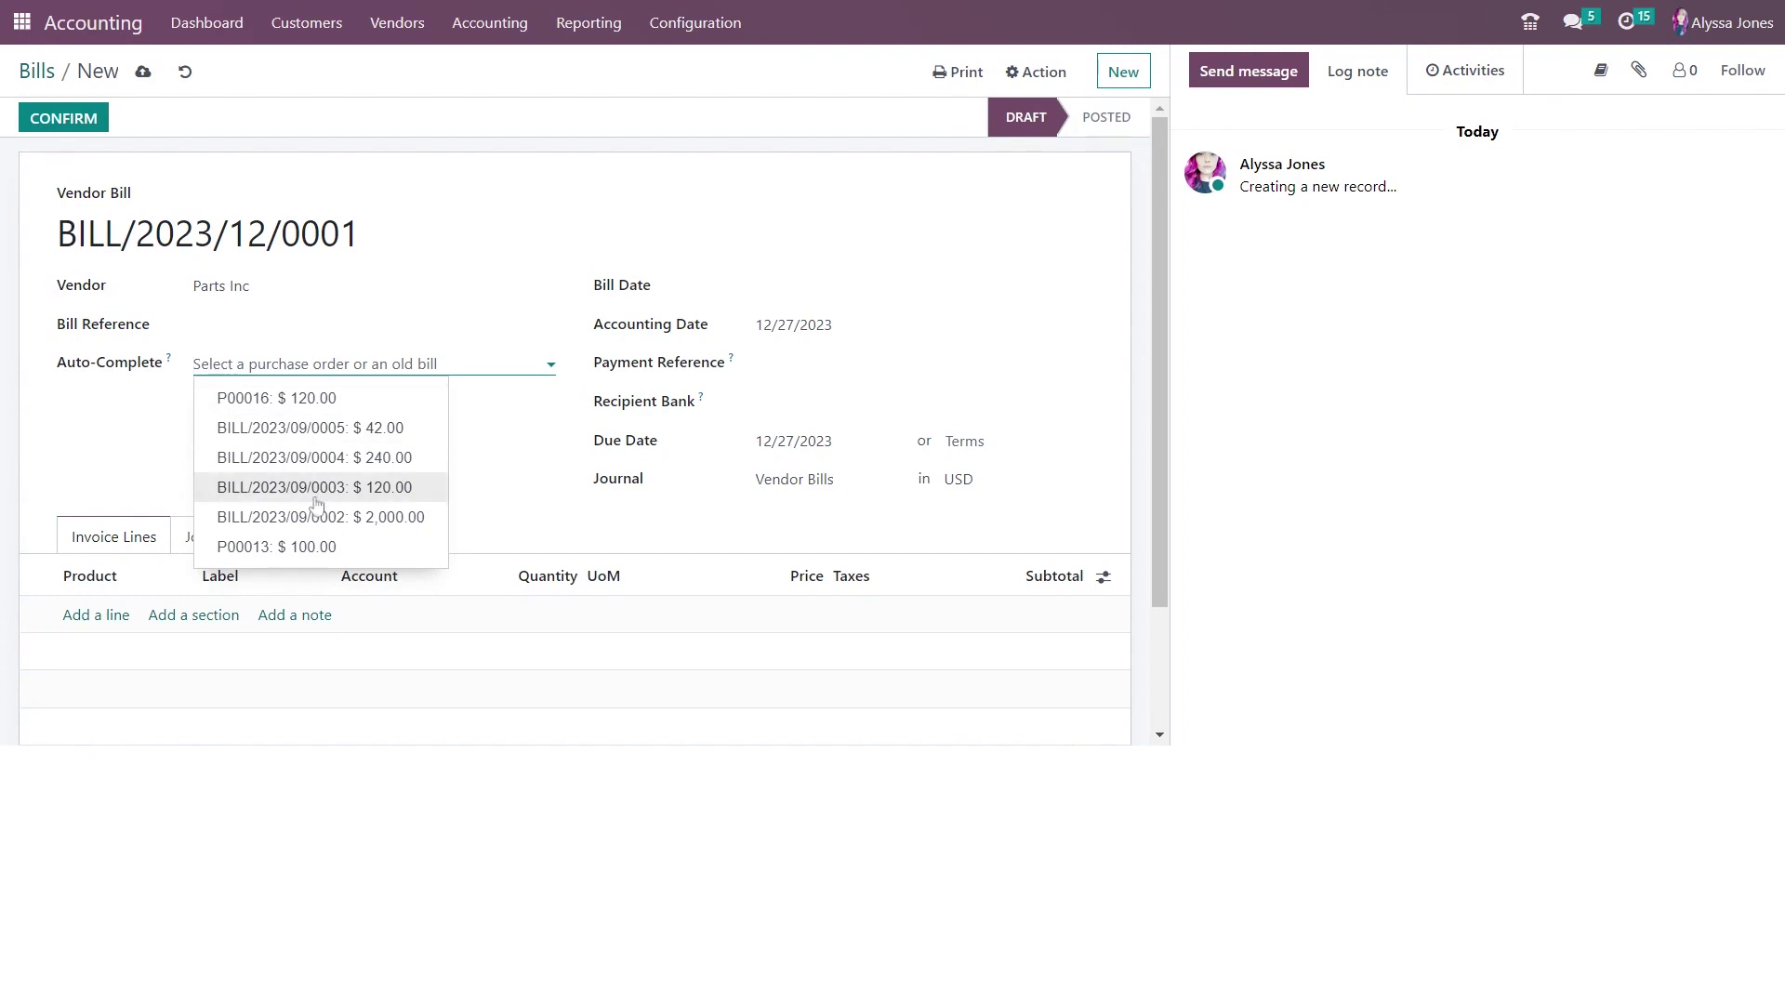
click(74, 463)
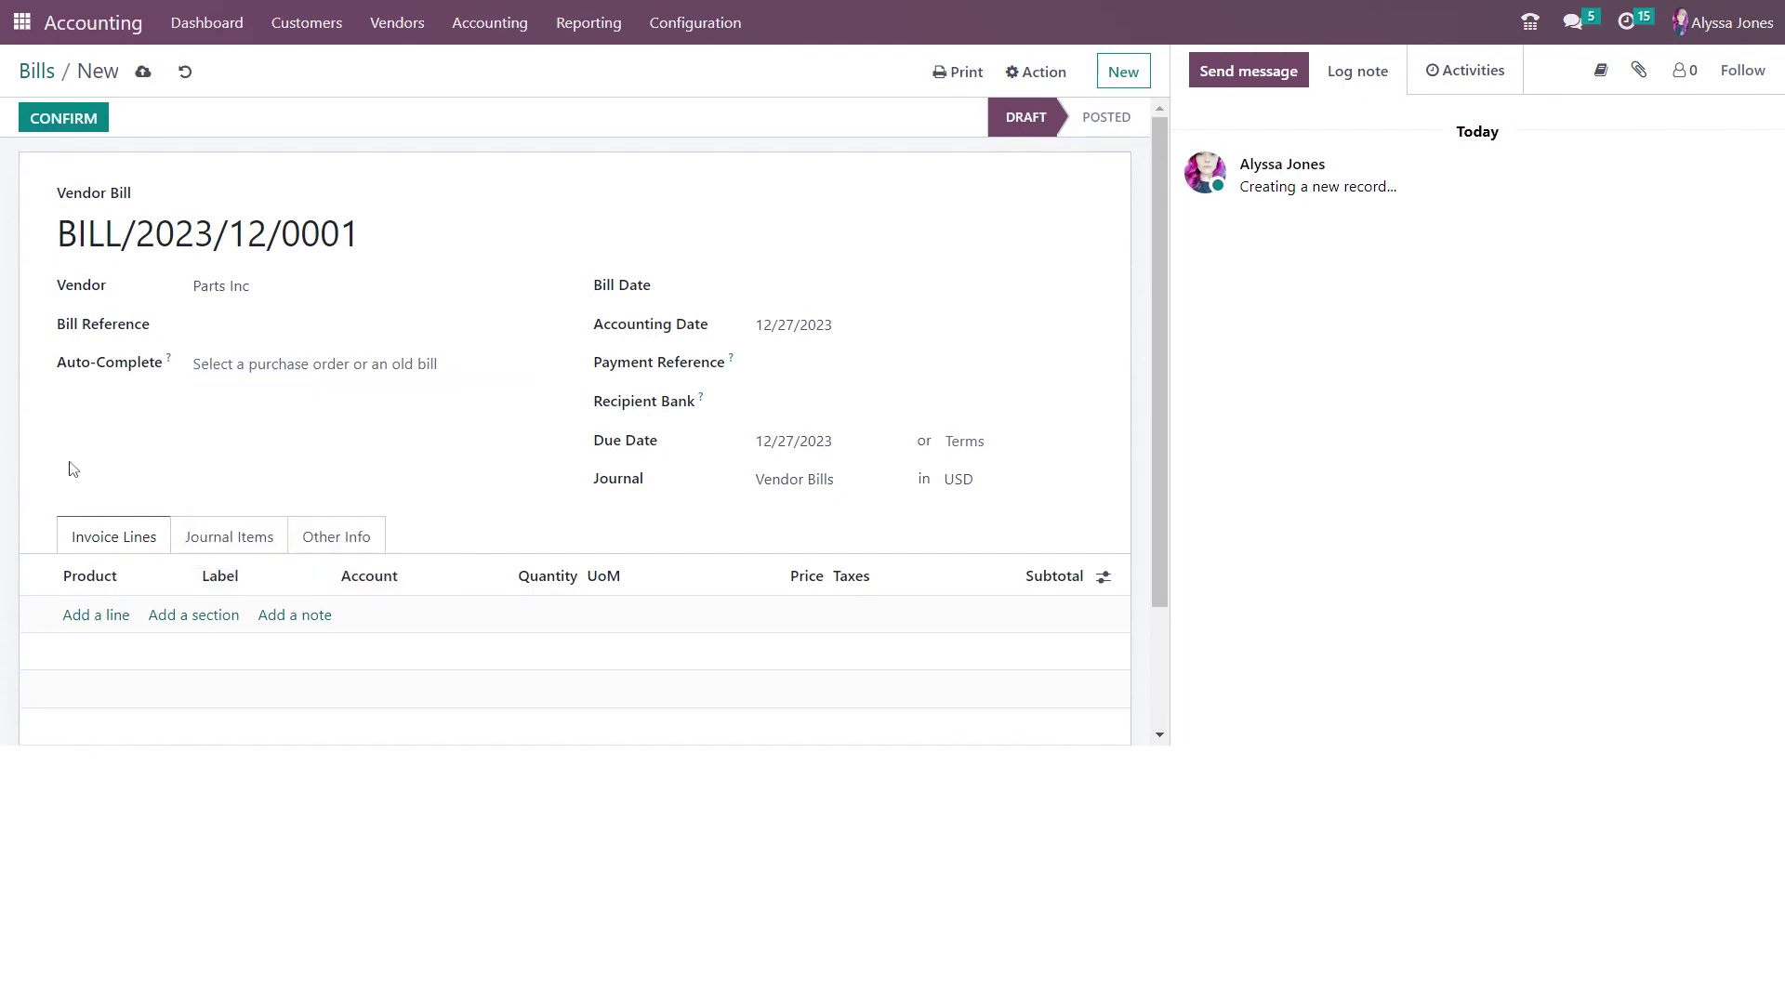
Set the bill date to 12/26/2023 and the payment terms to 15 Days, and check the available currencies.
click(867, 294)
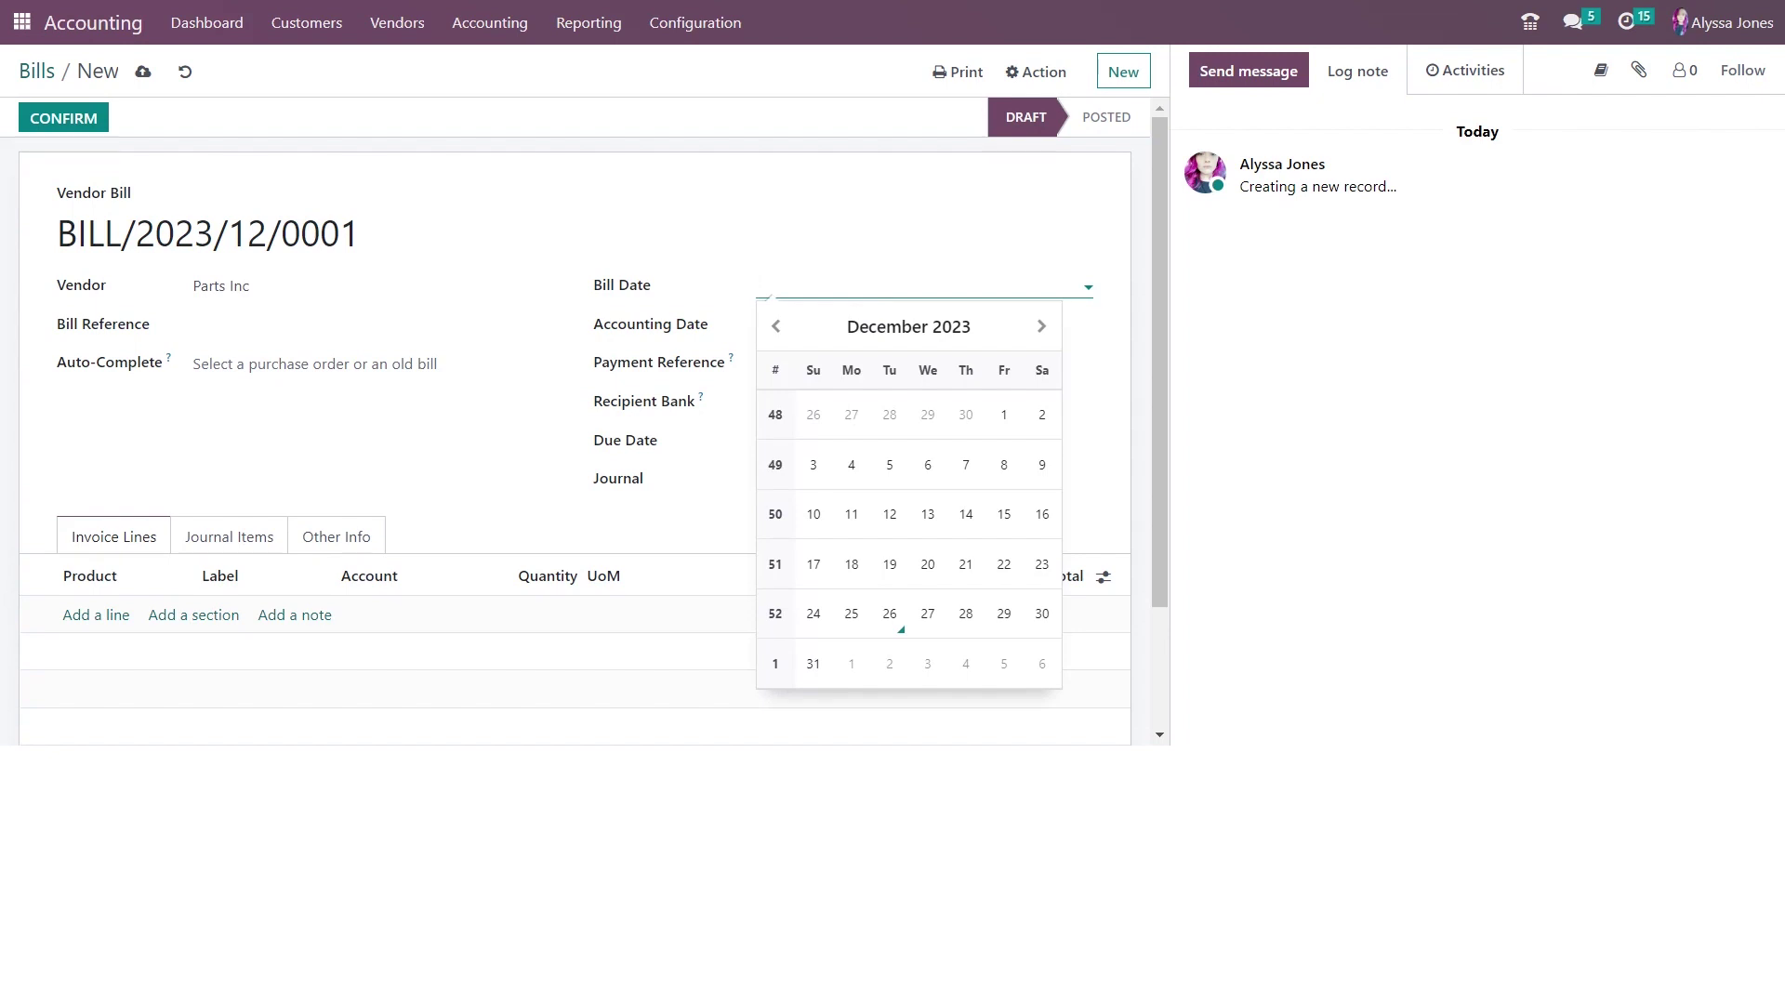
click(889, 615)
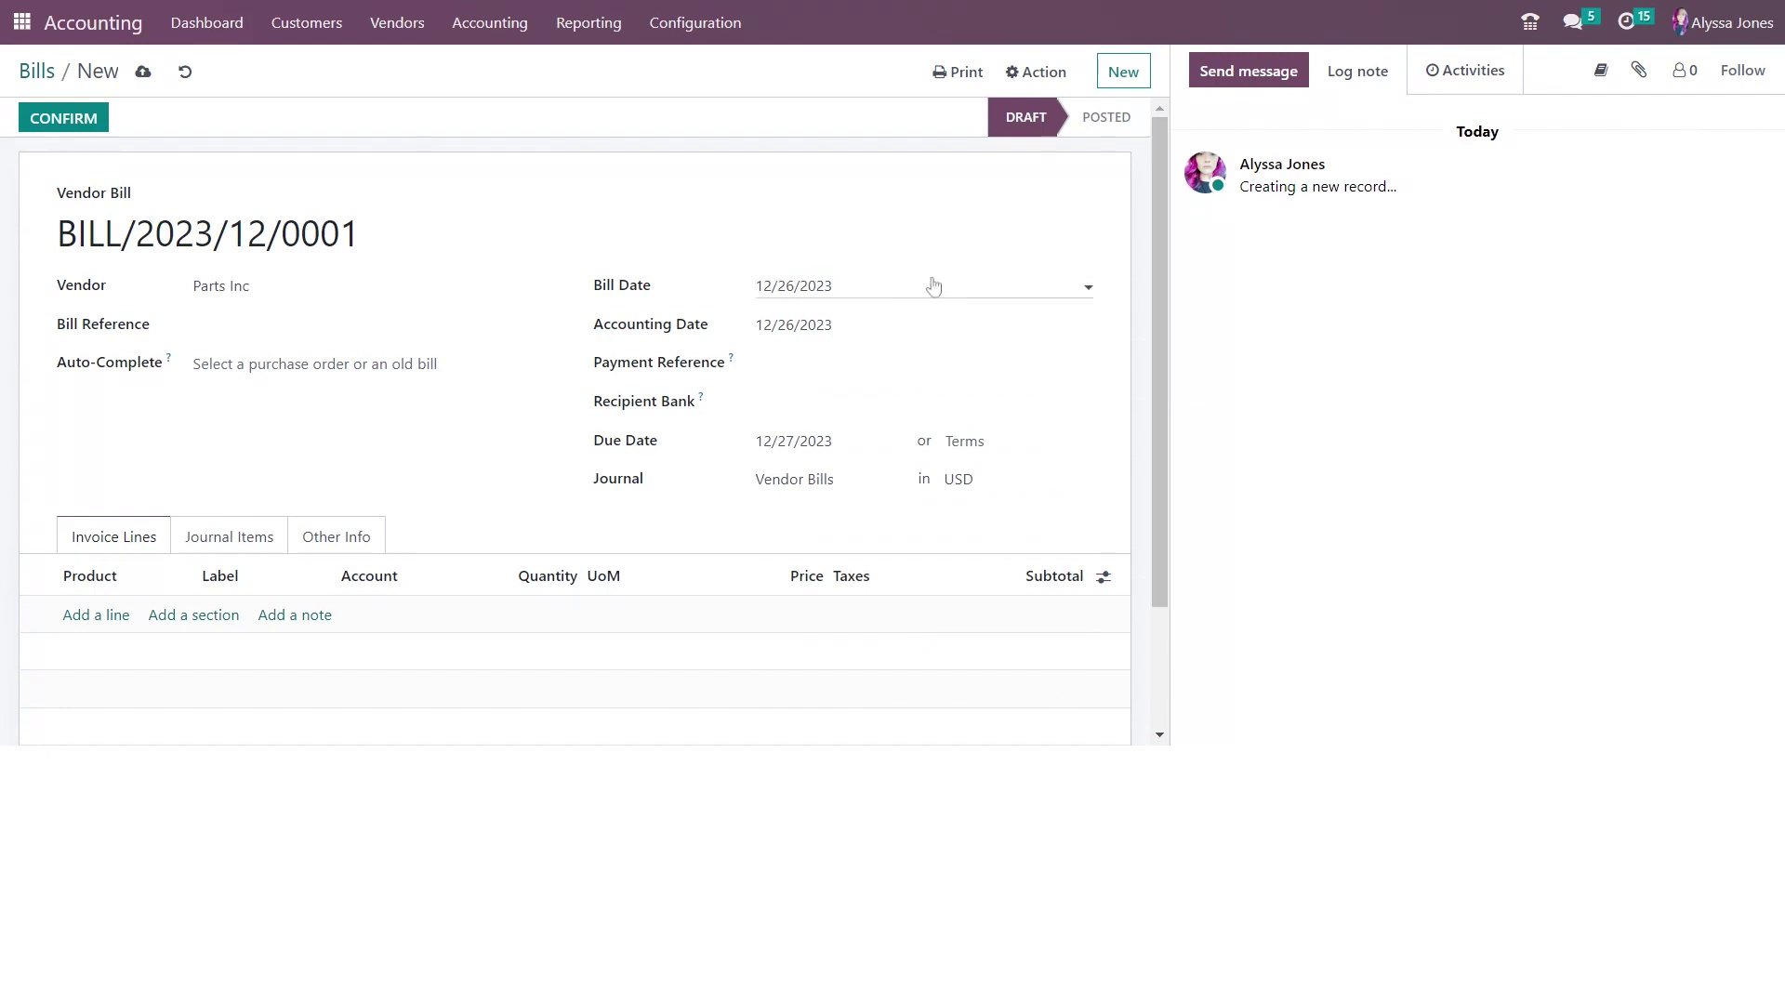
click(836, 363)
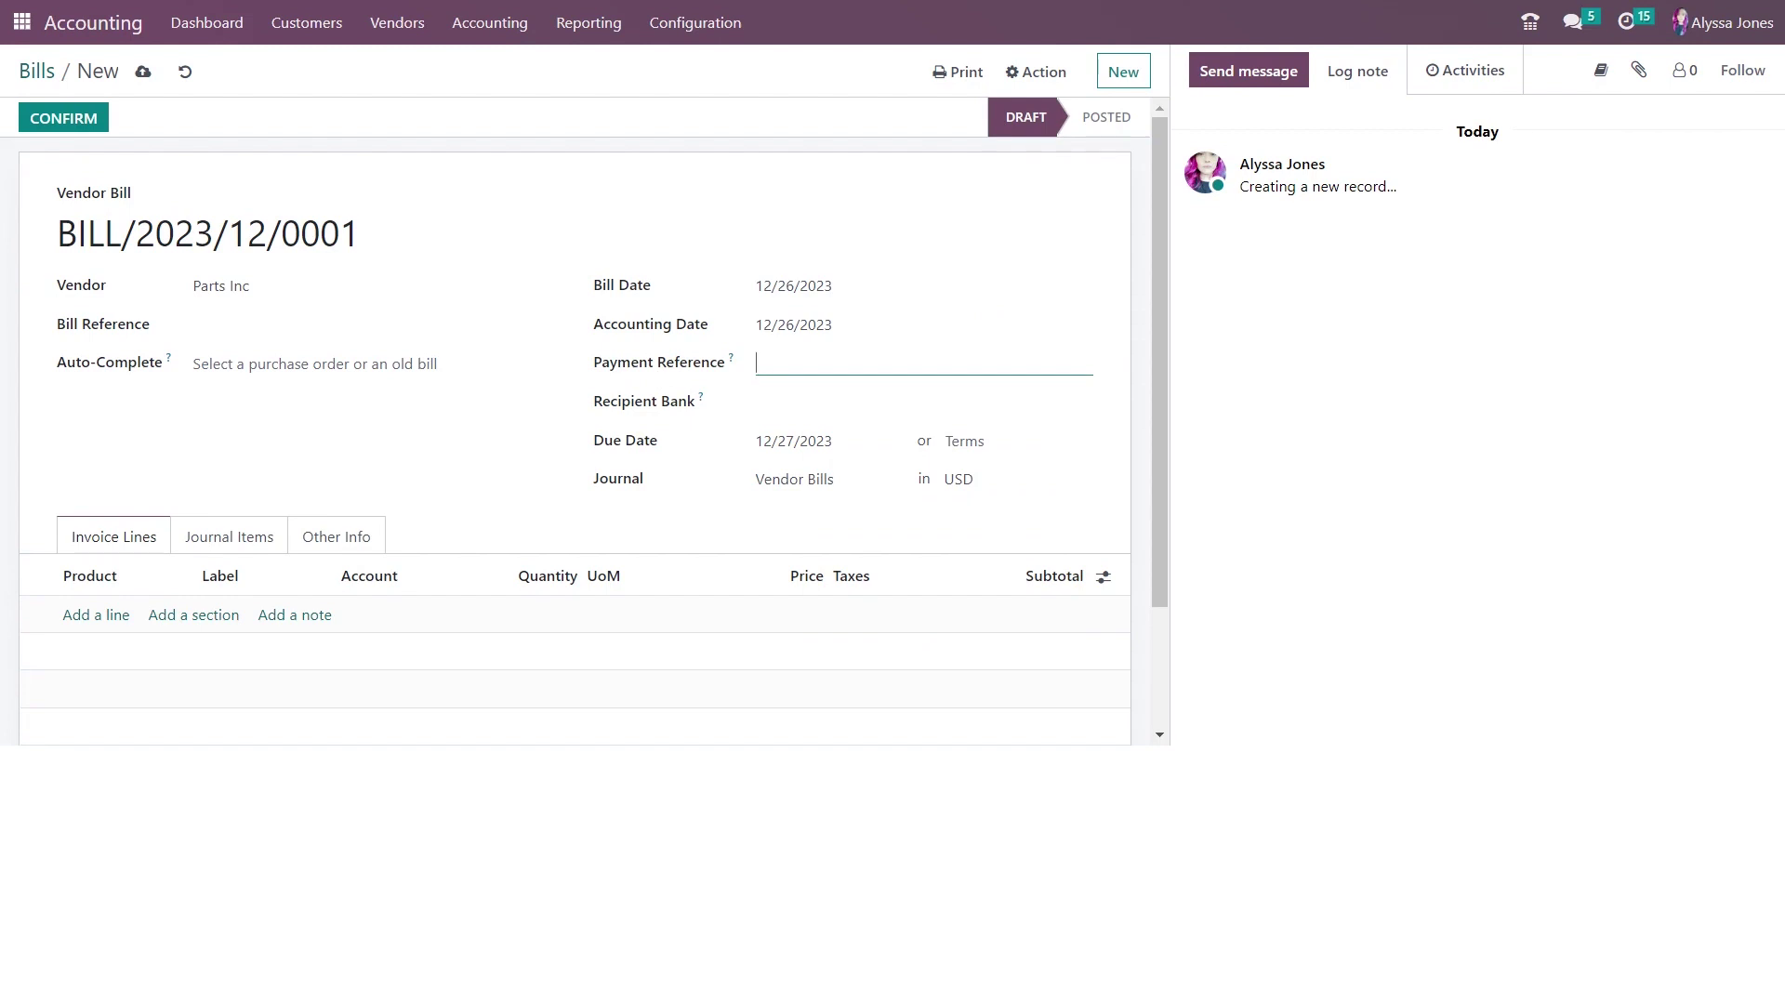
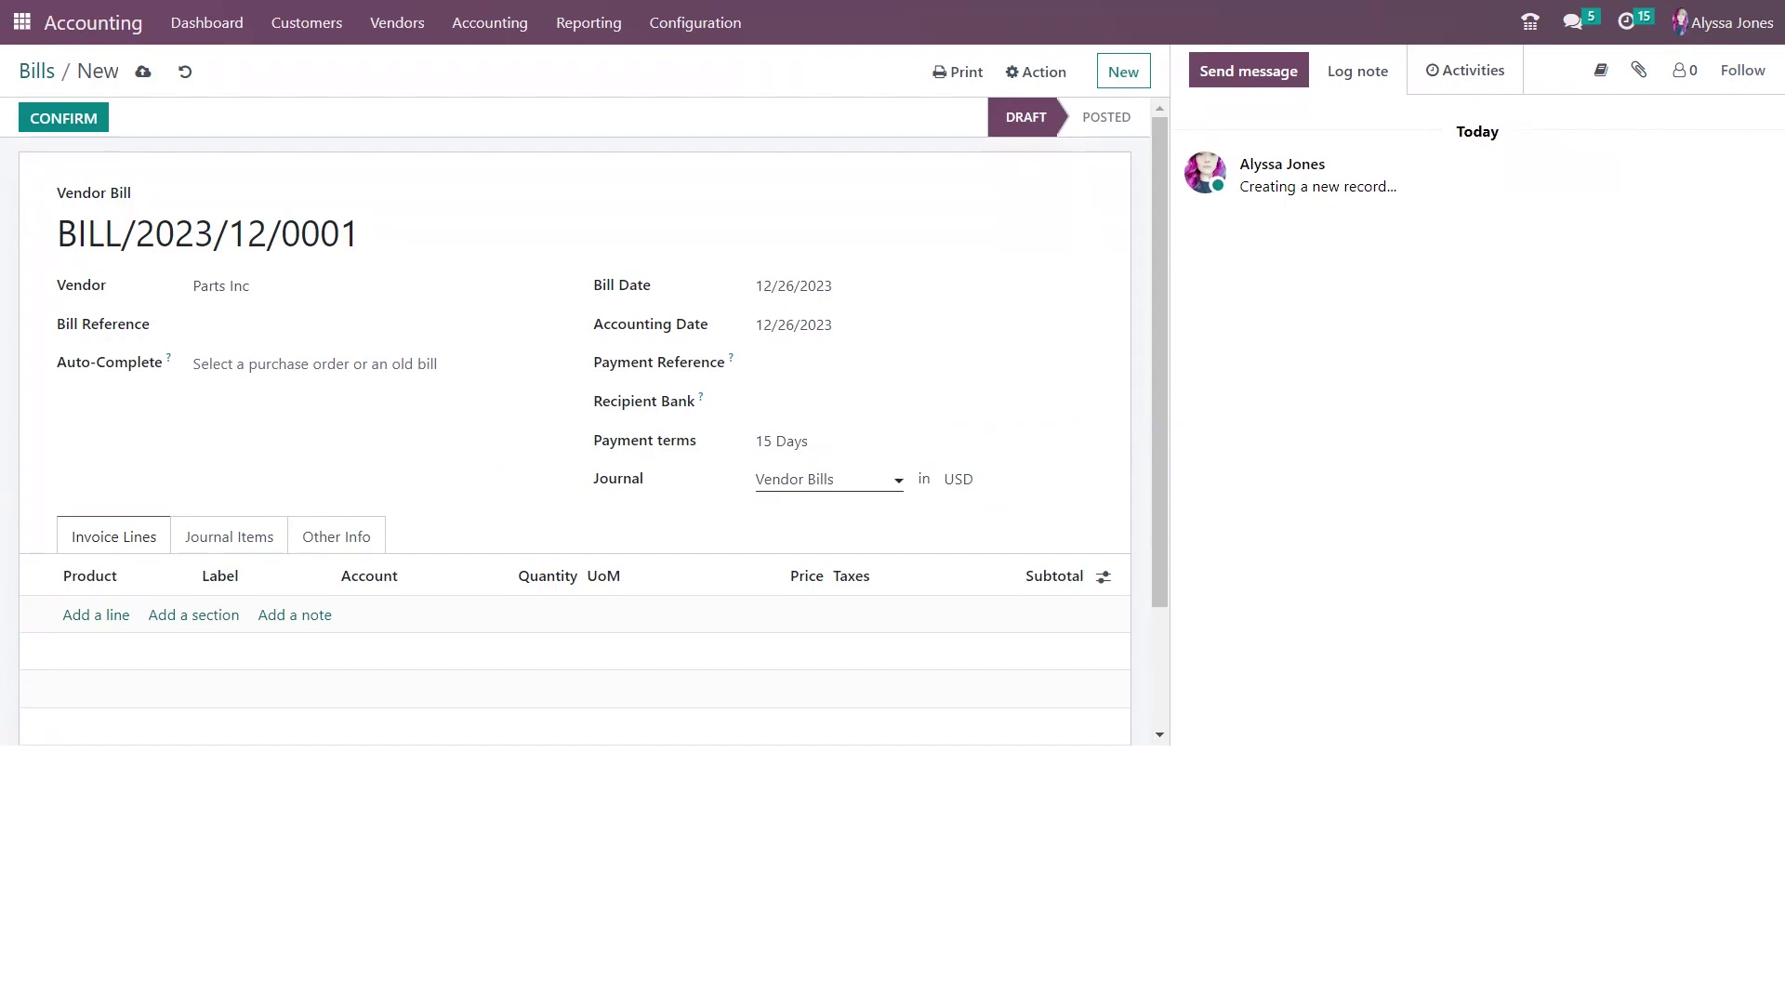
click(966, 479)
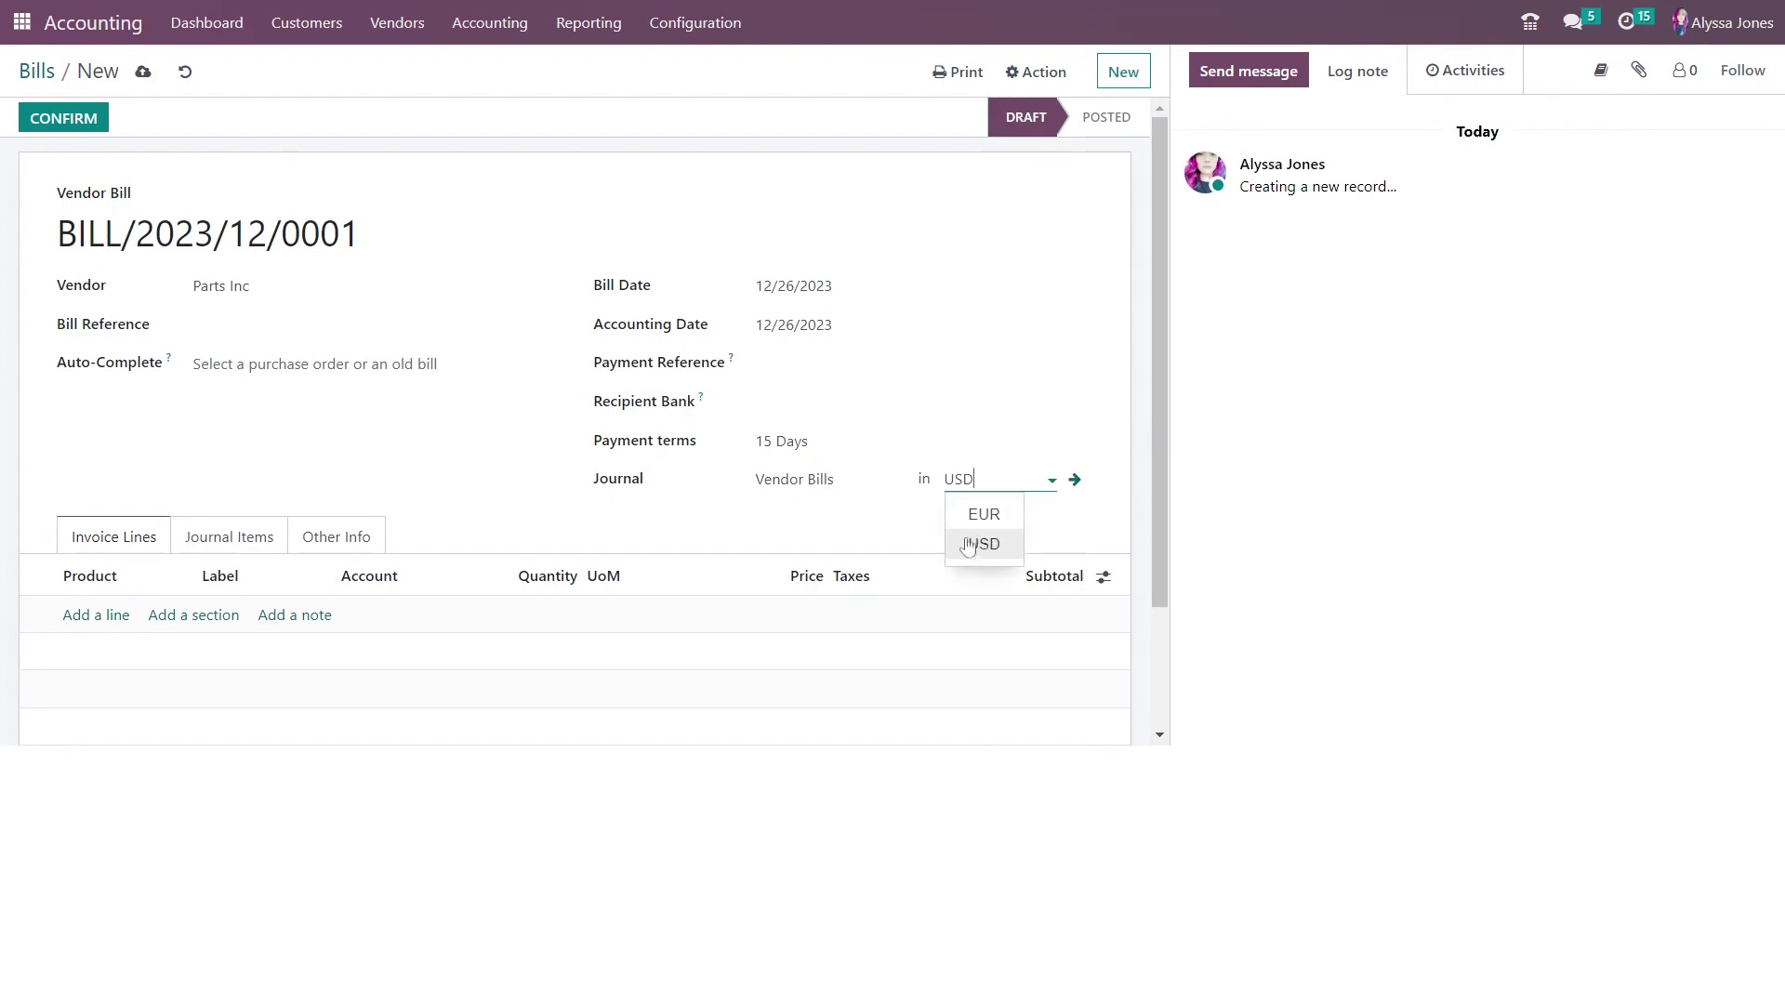
click(632, 539)
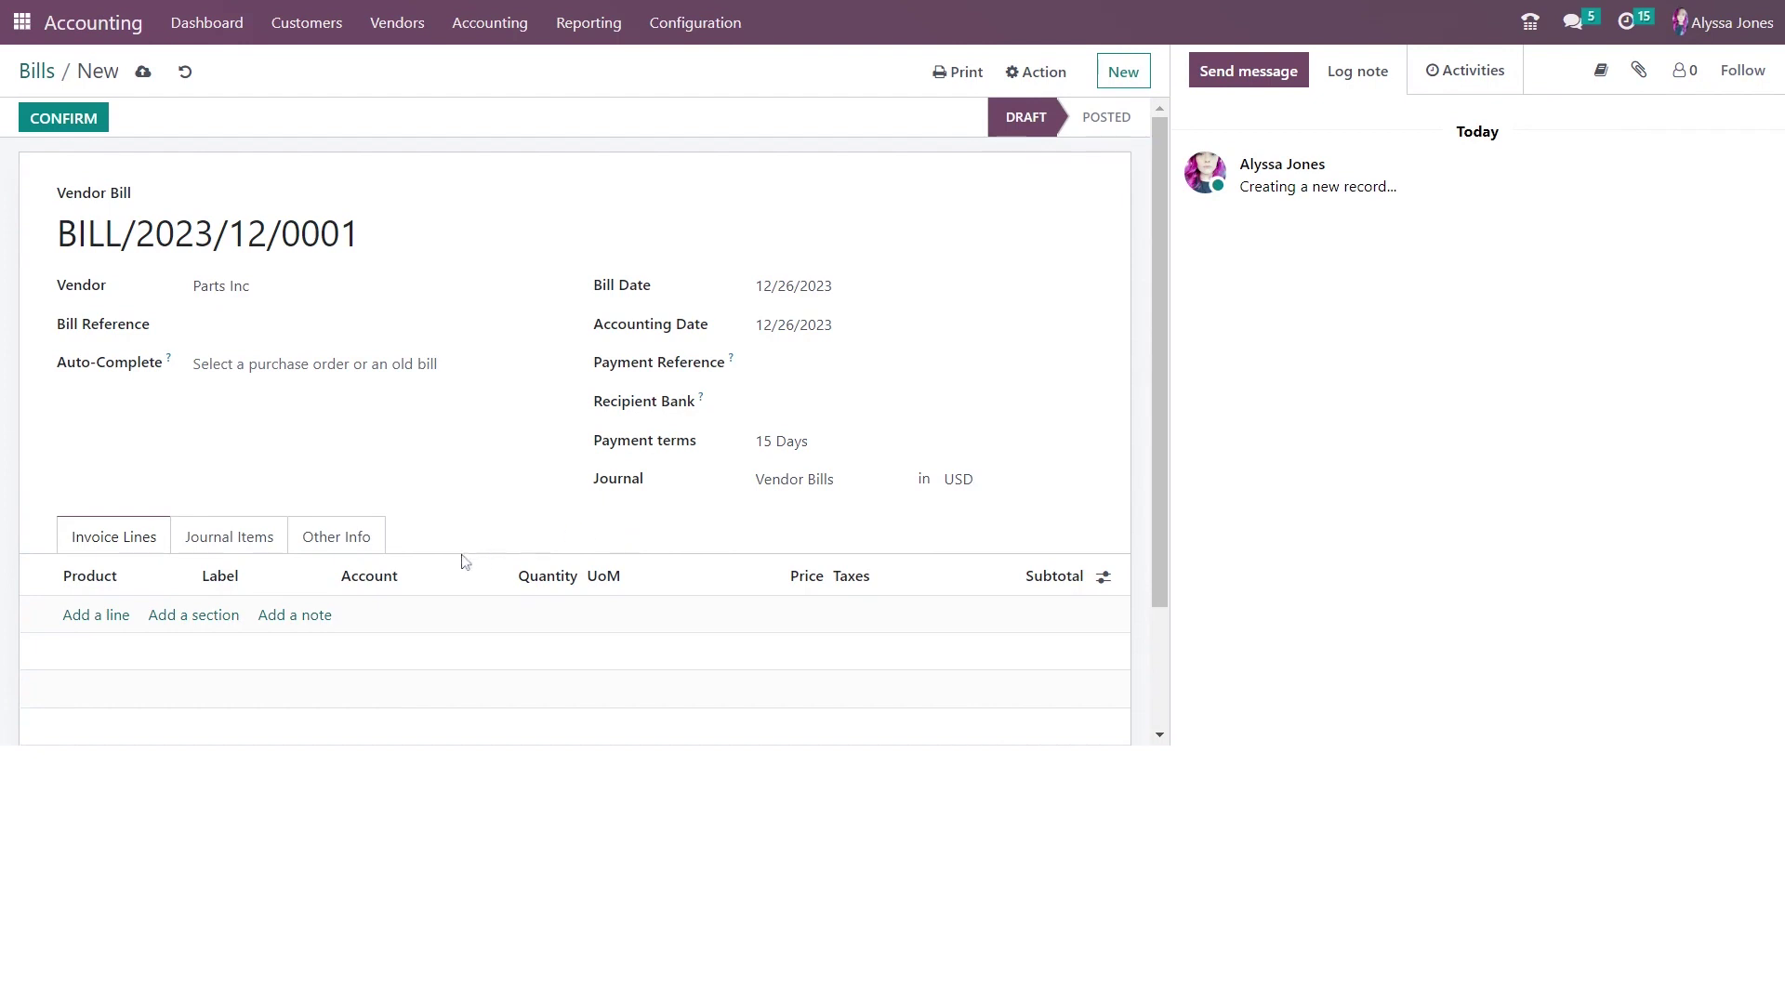
Add an invoice line without a product, labelled "Fees", with a price of 150.
click(90, 628)
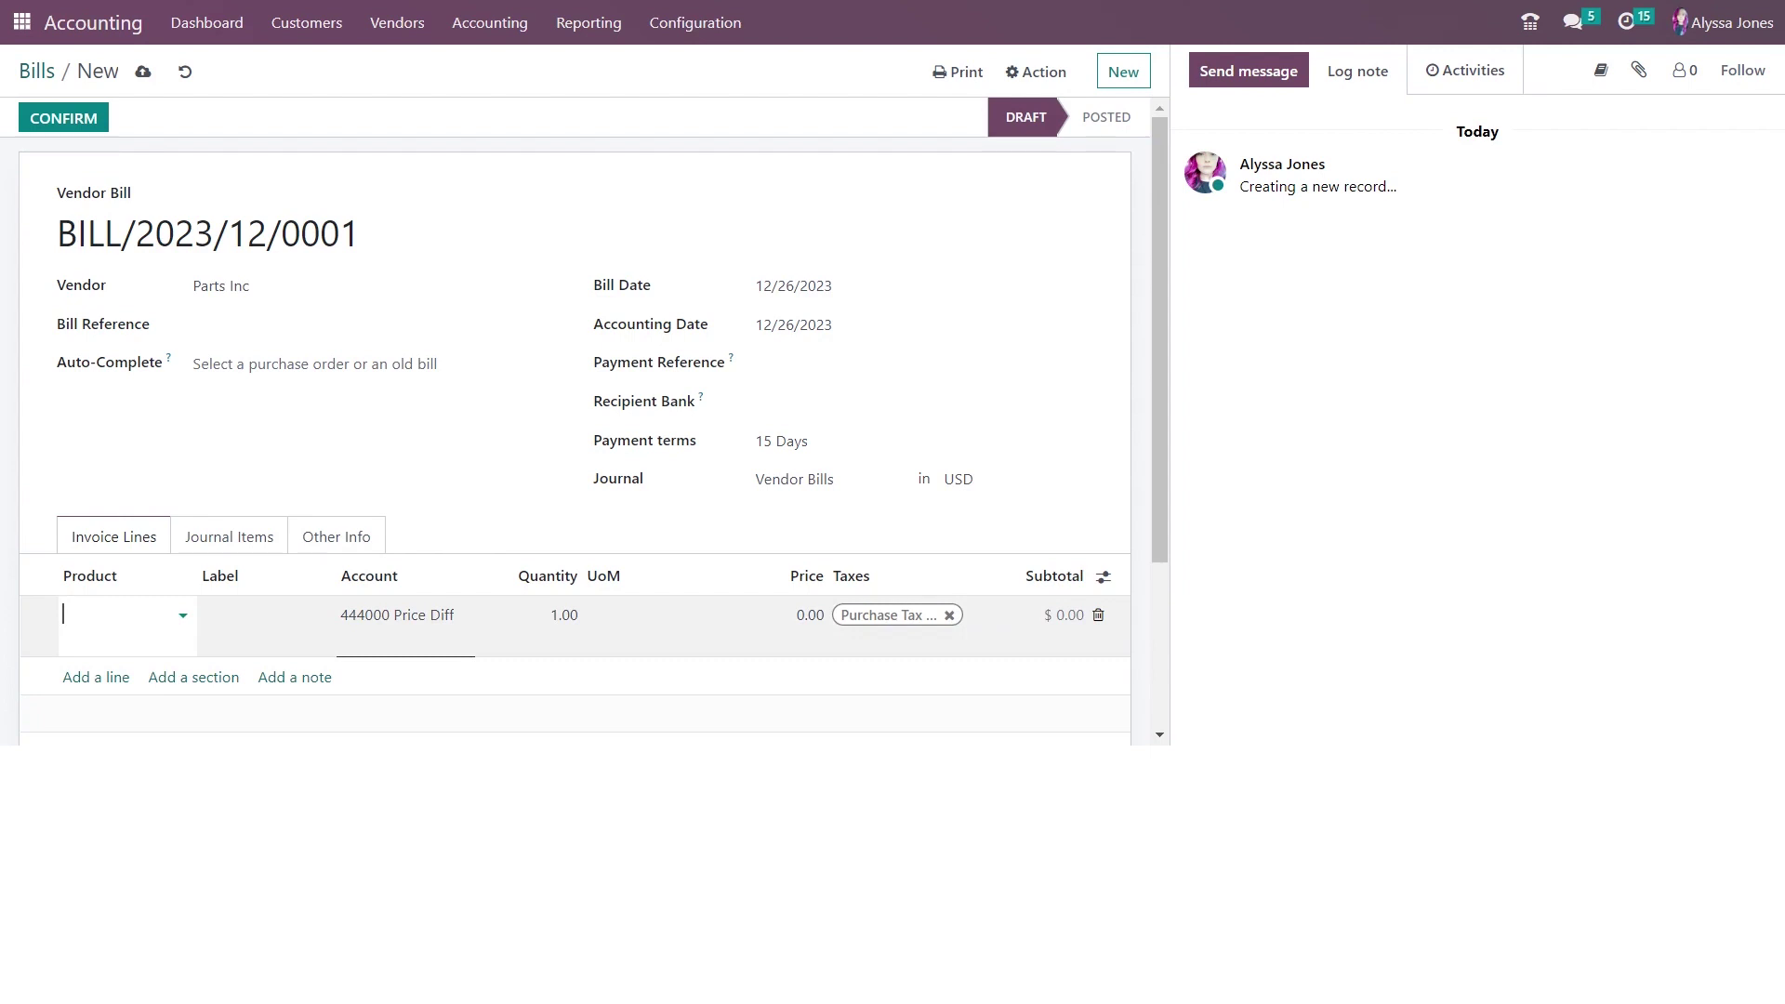
click(138, 643)
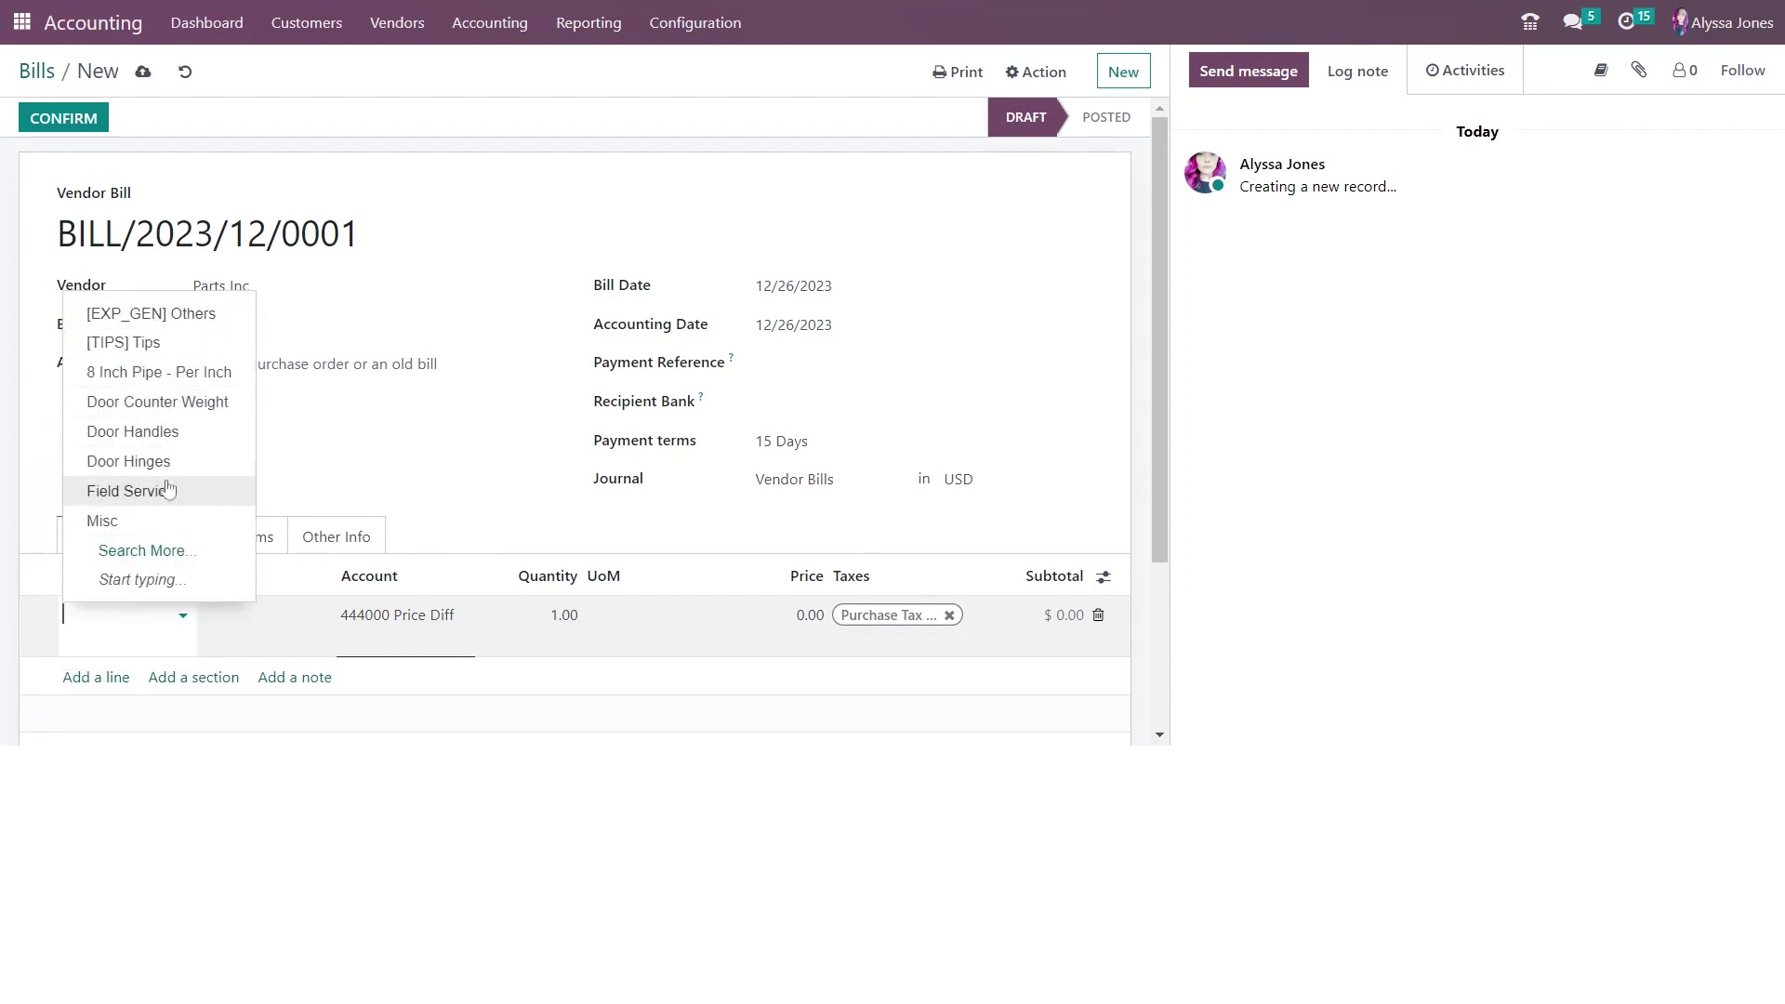
click(268, 640)
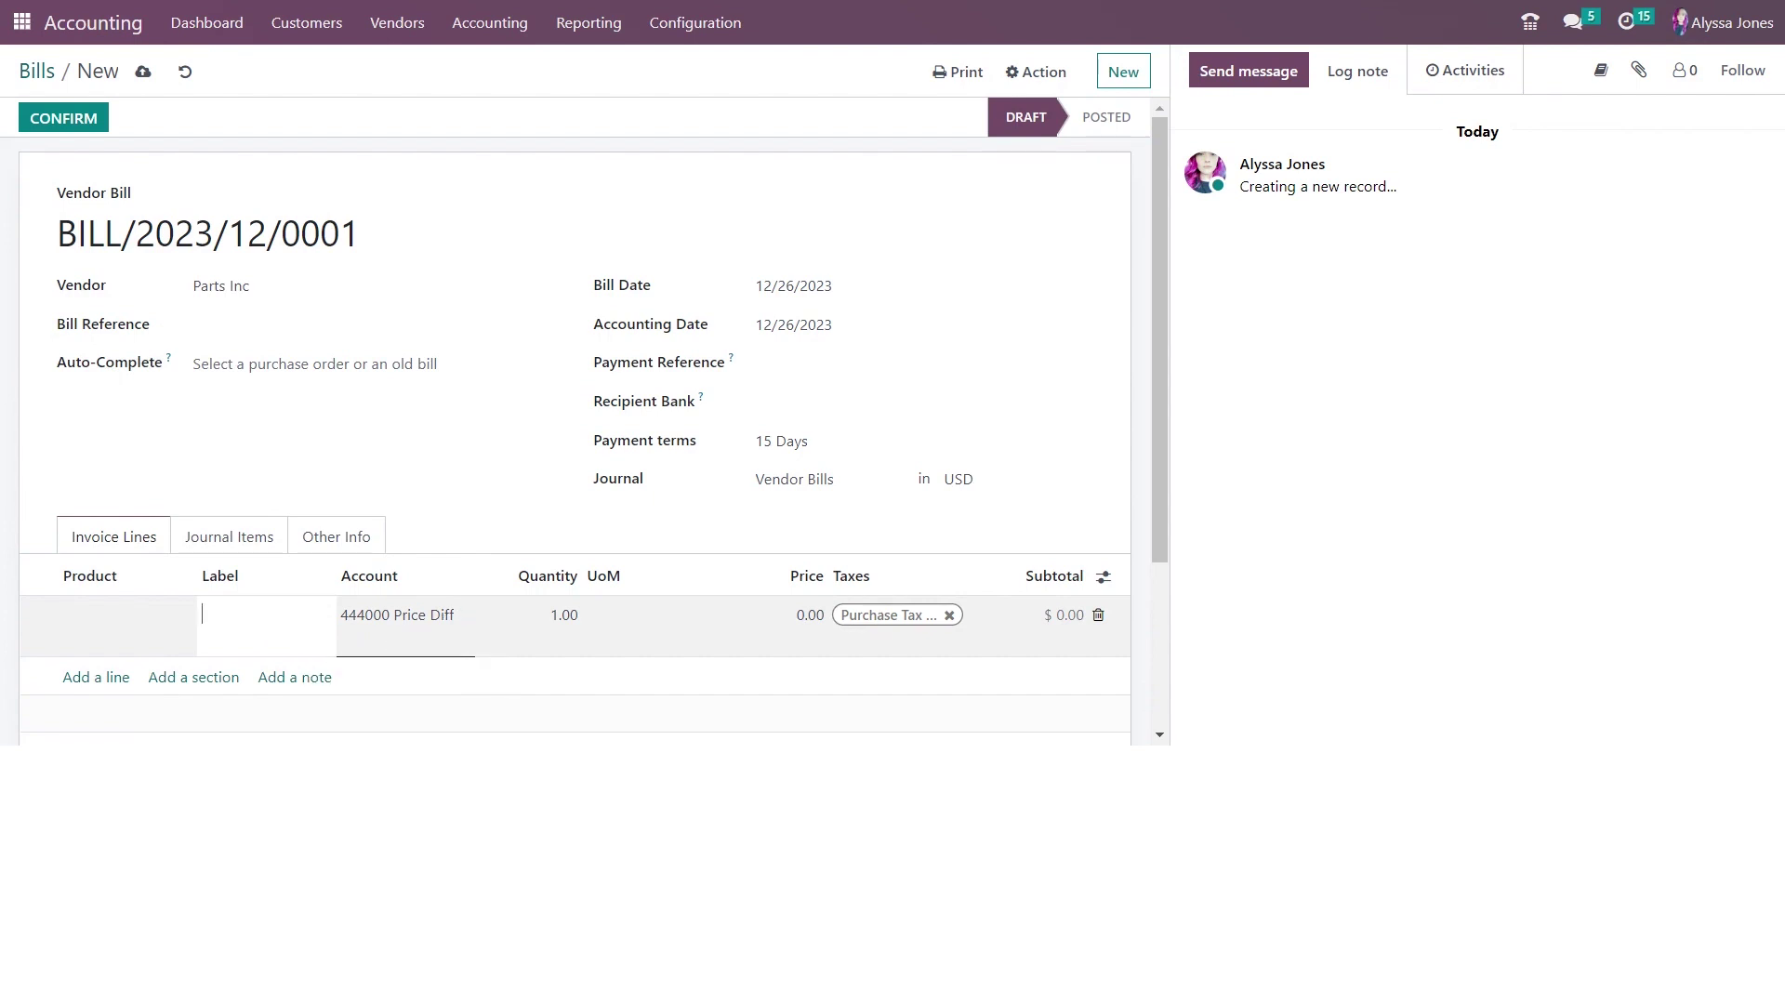
text(Fees)
click(445, 502)
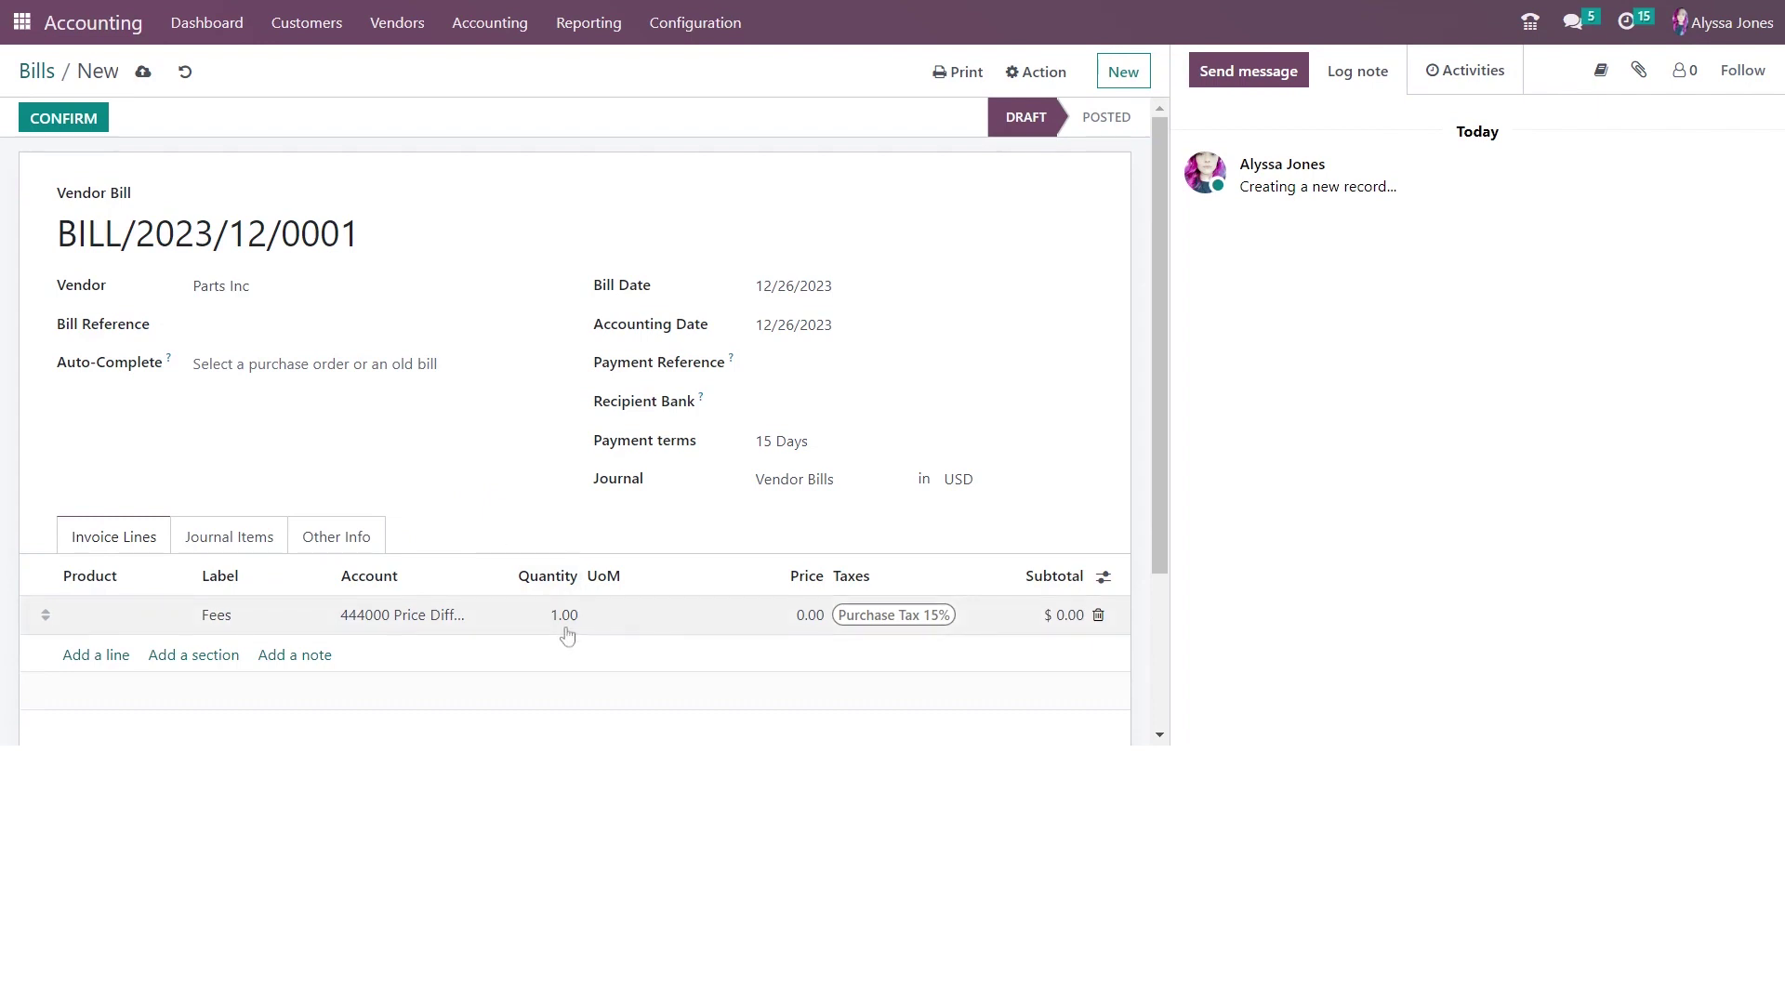
click(807, 621)
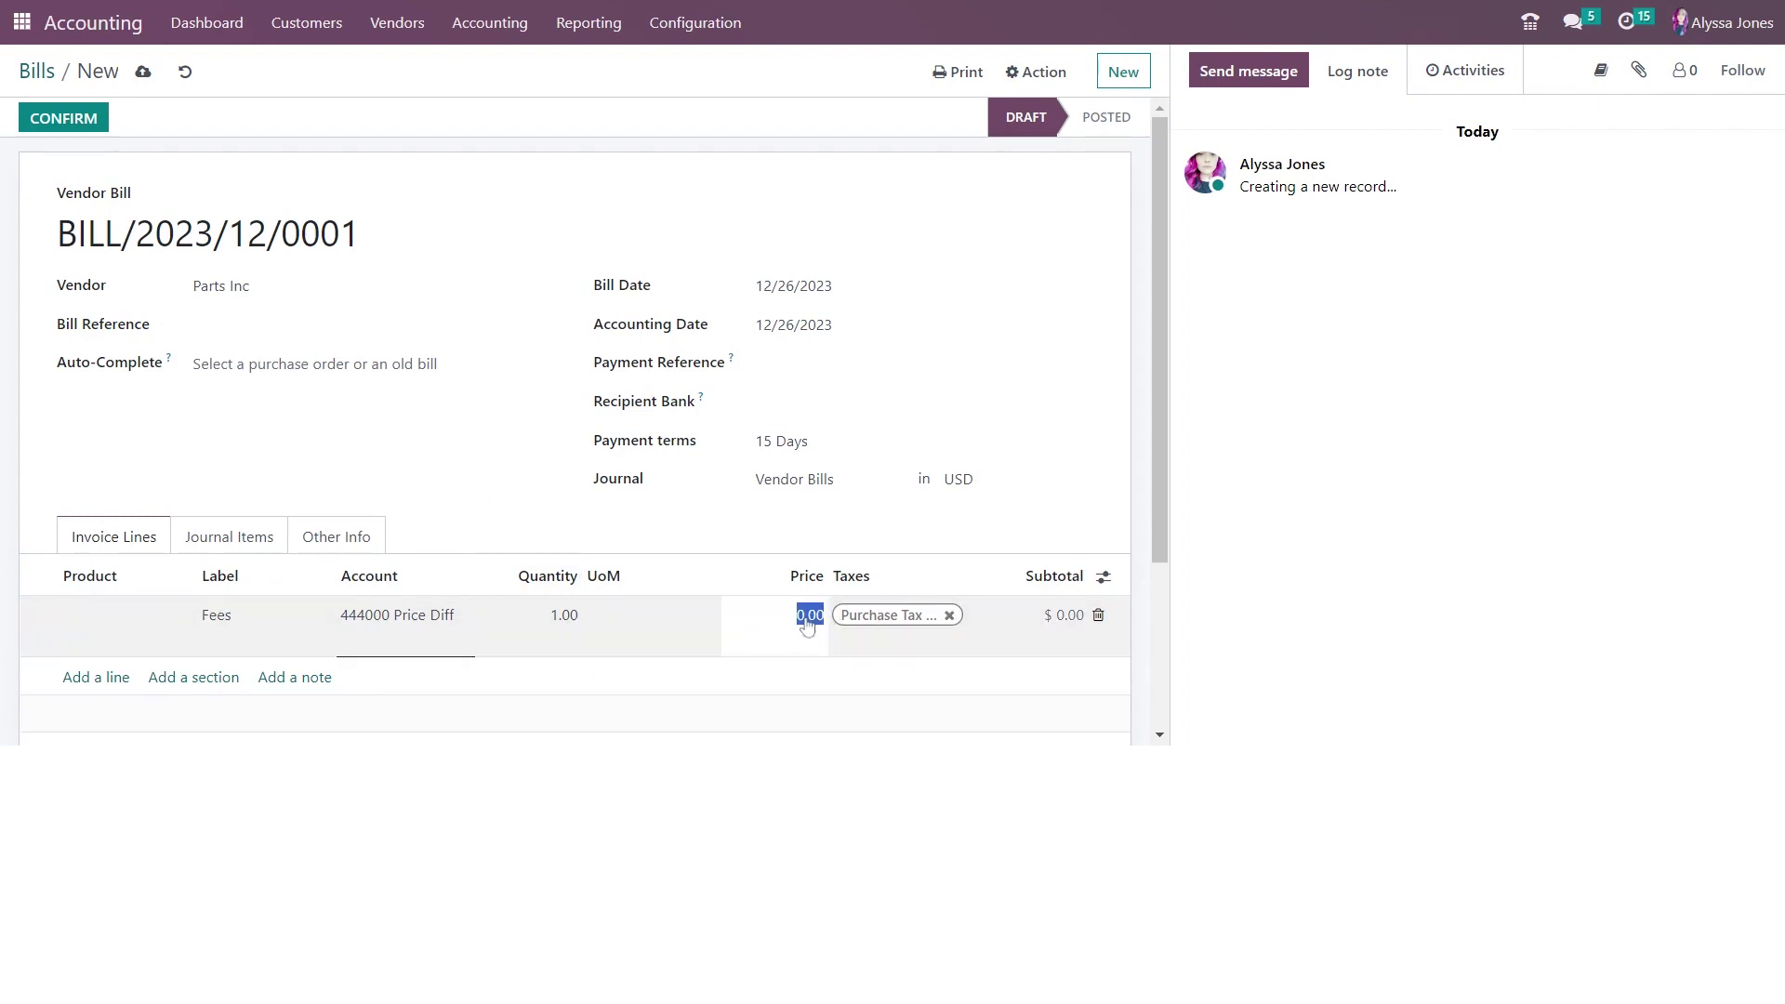
text(150)
click(1095, 545)
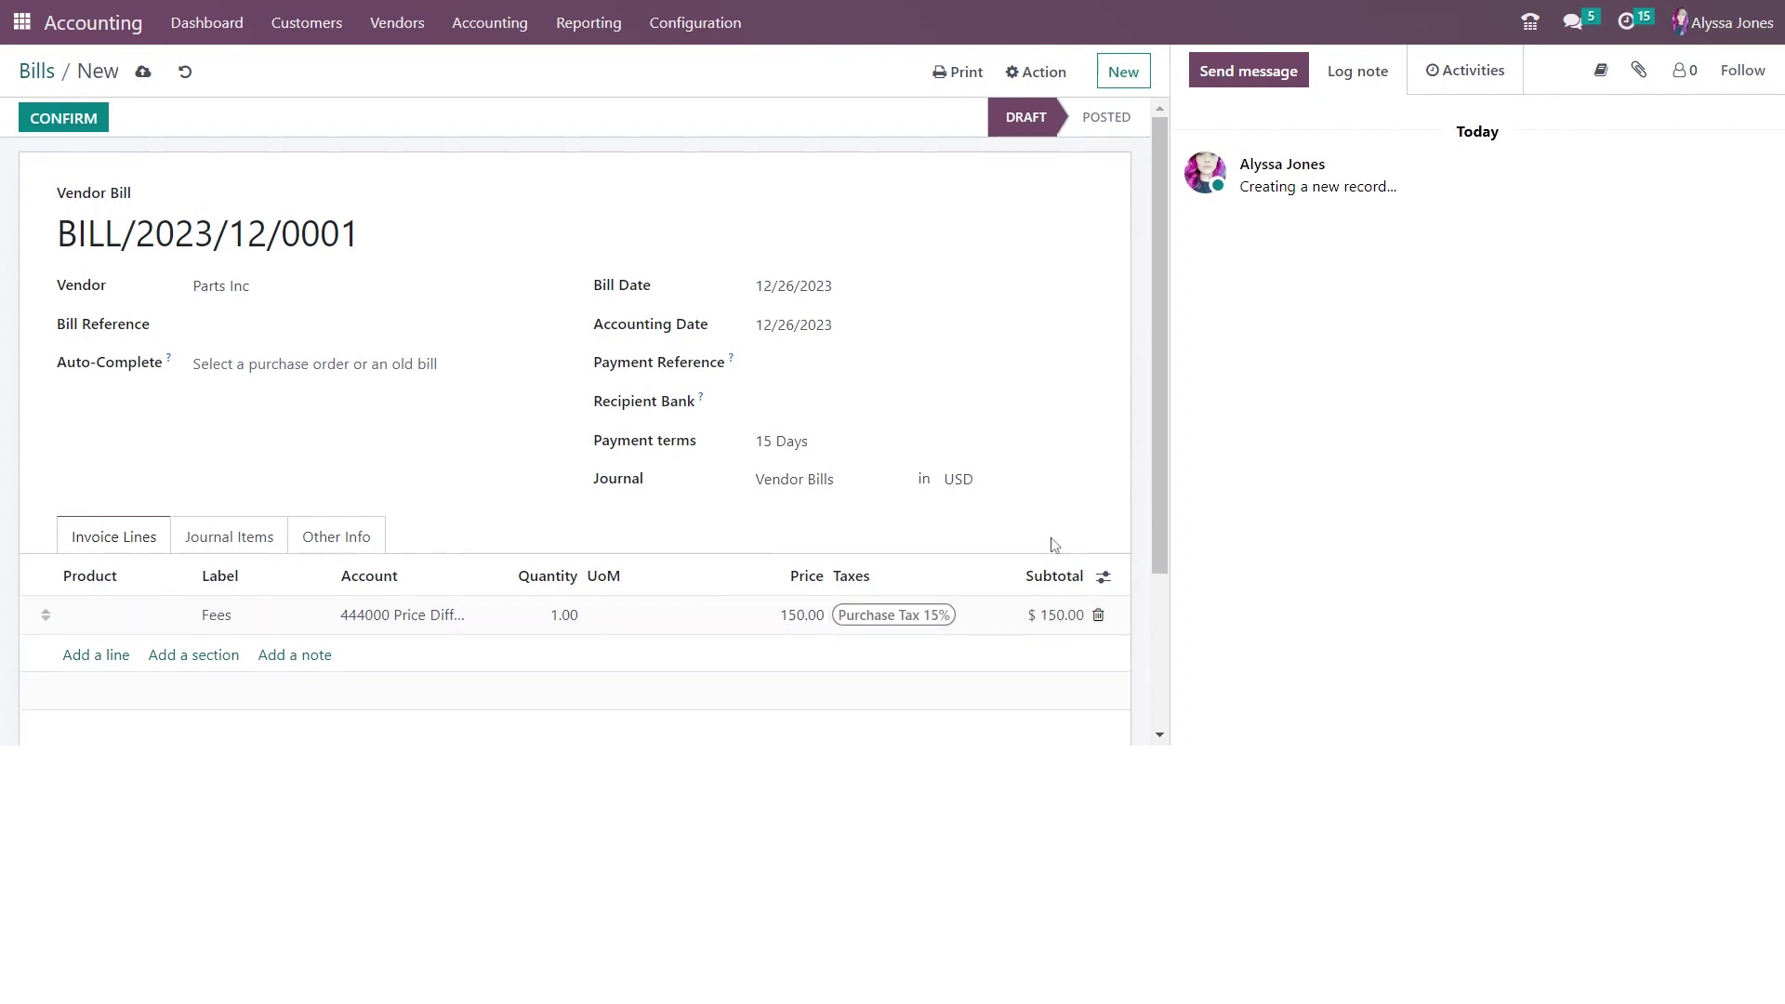
Review the bill's totals, confirm the bill and show its journal items.
scroll(1055, 548, down, 3)
click(170, 655)
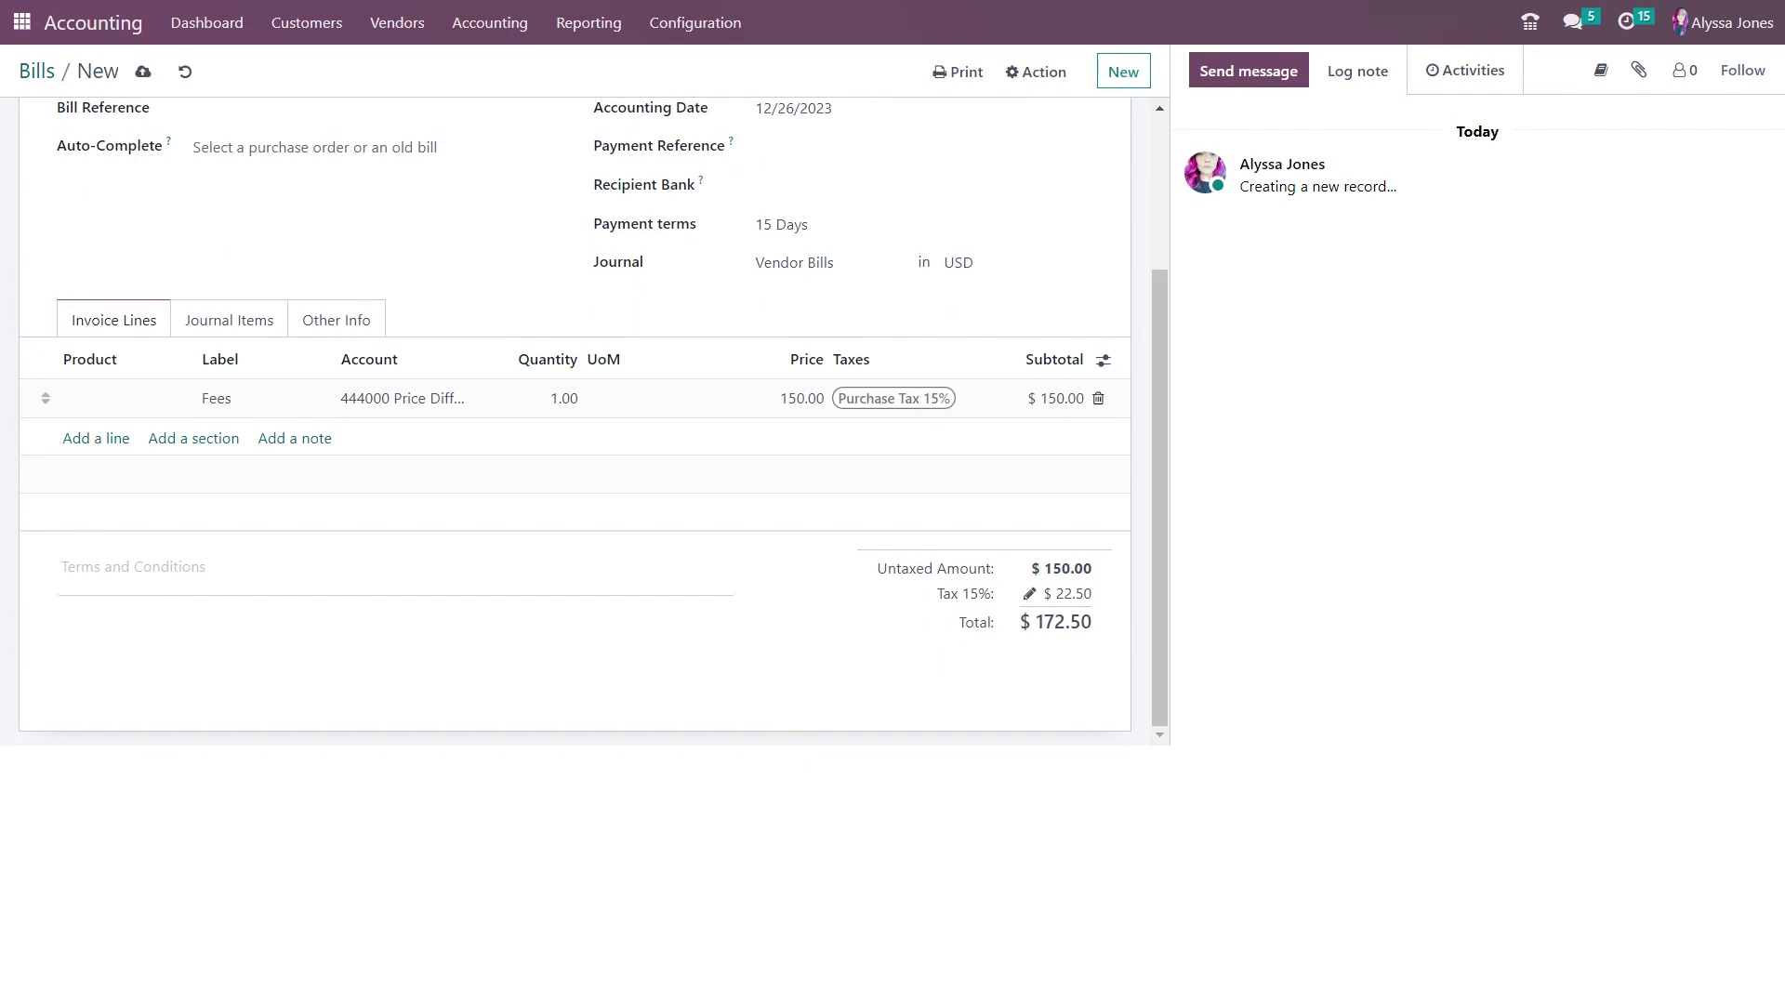
scroll(338, 582, up, 3)
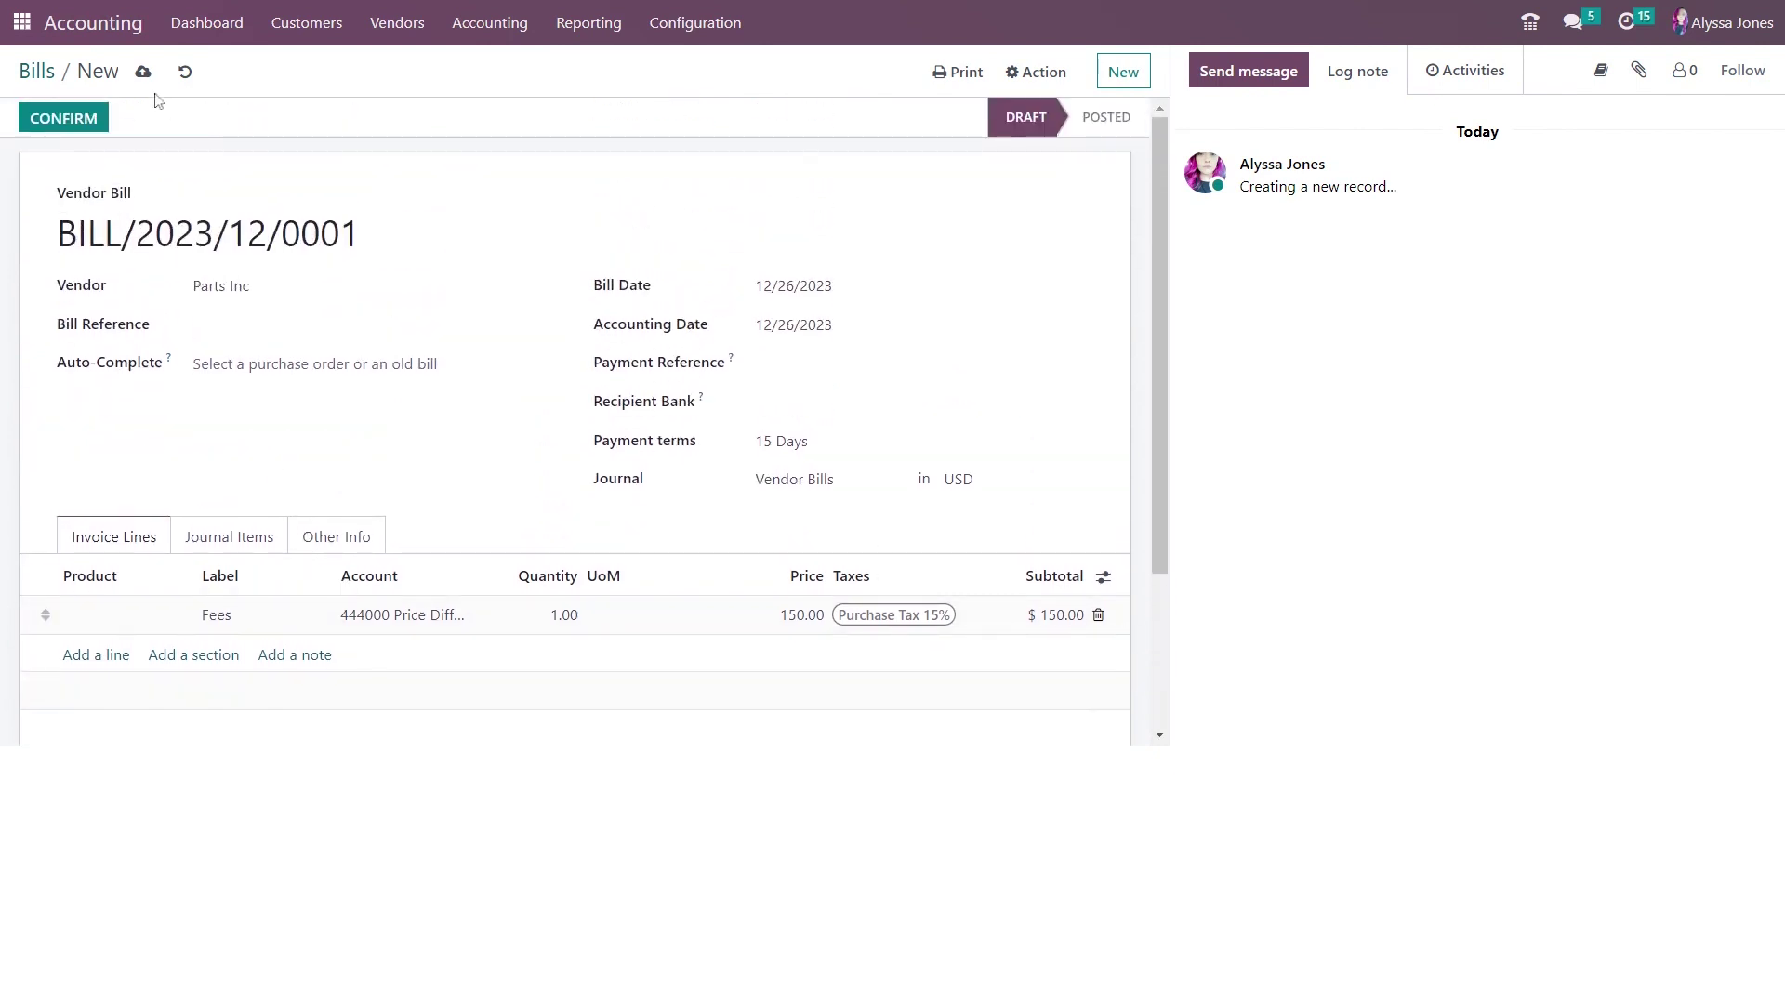
click(73, 129)
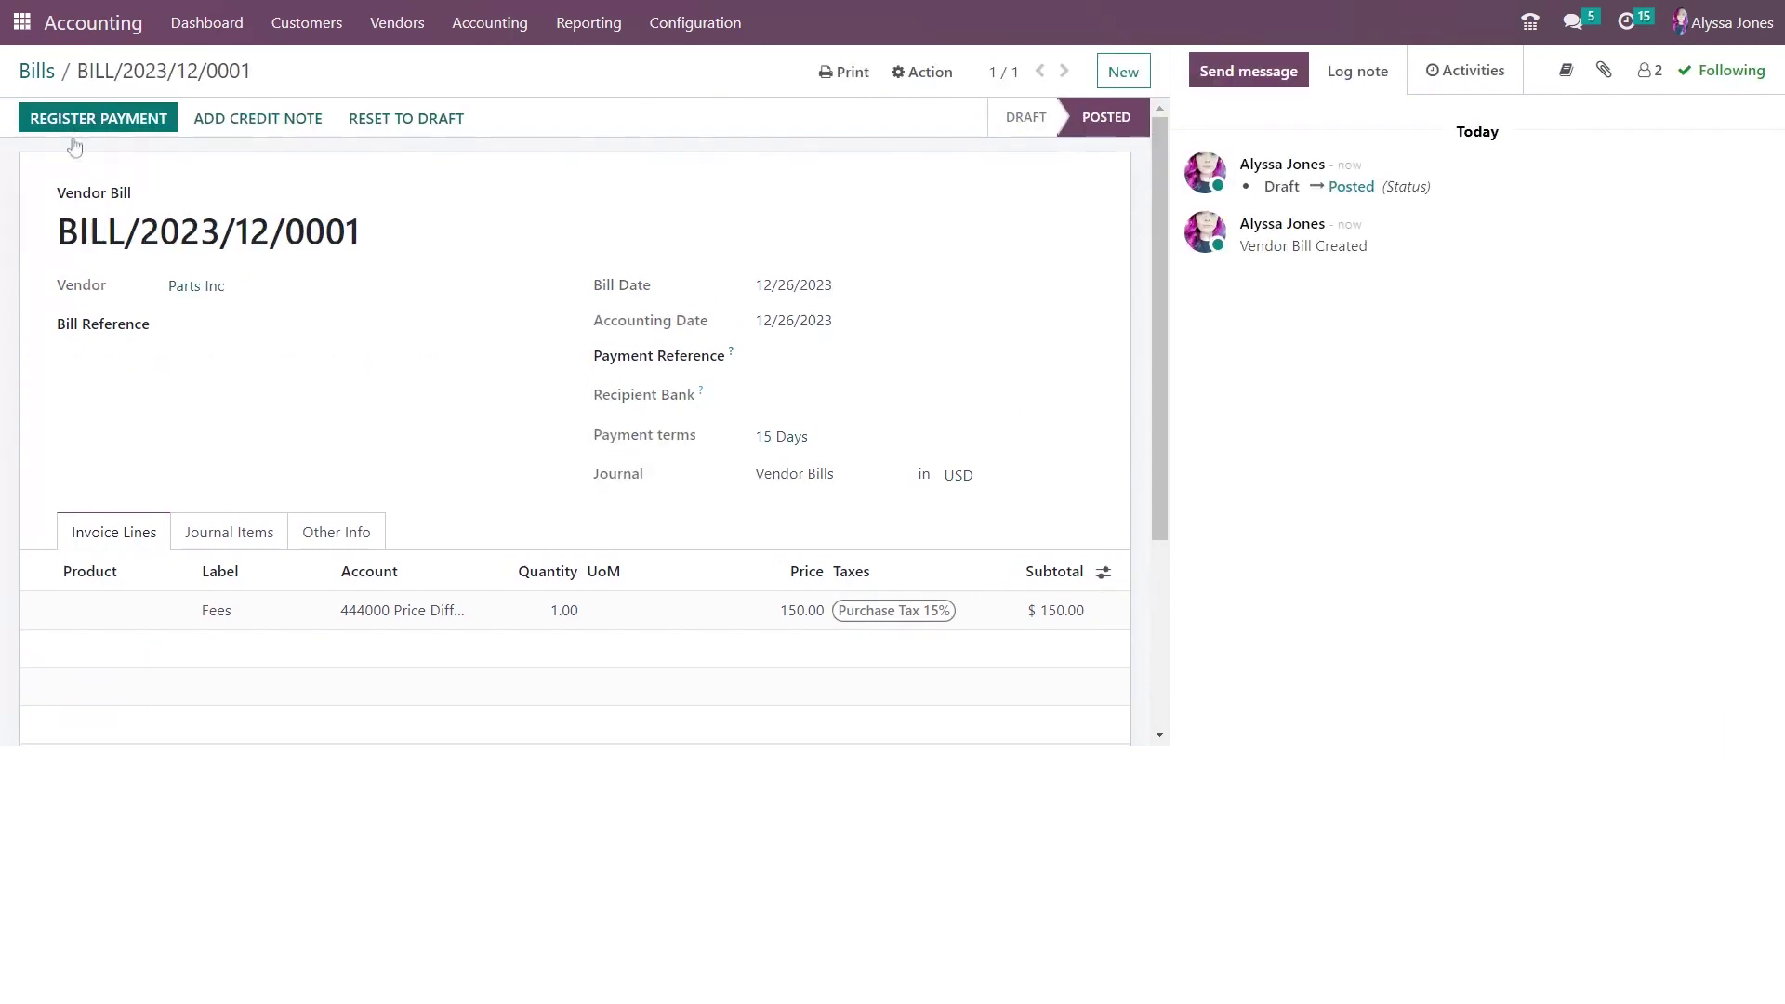
click(229, 533)
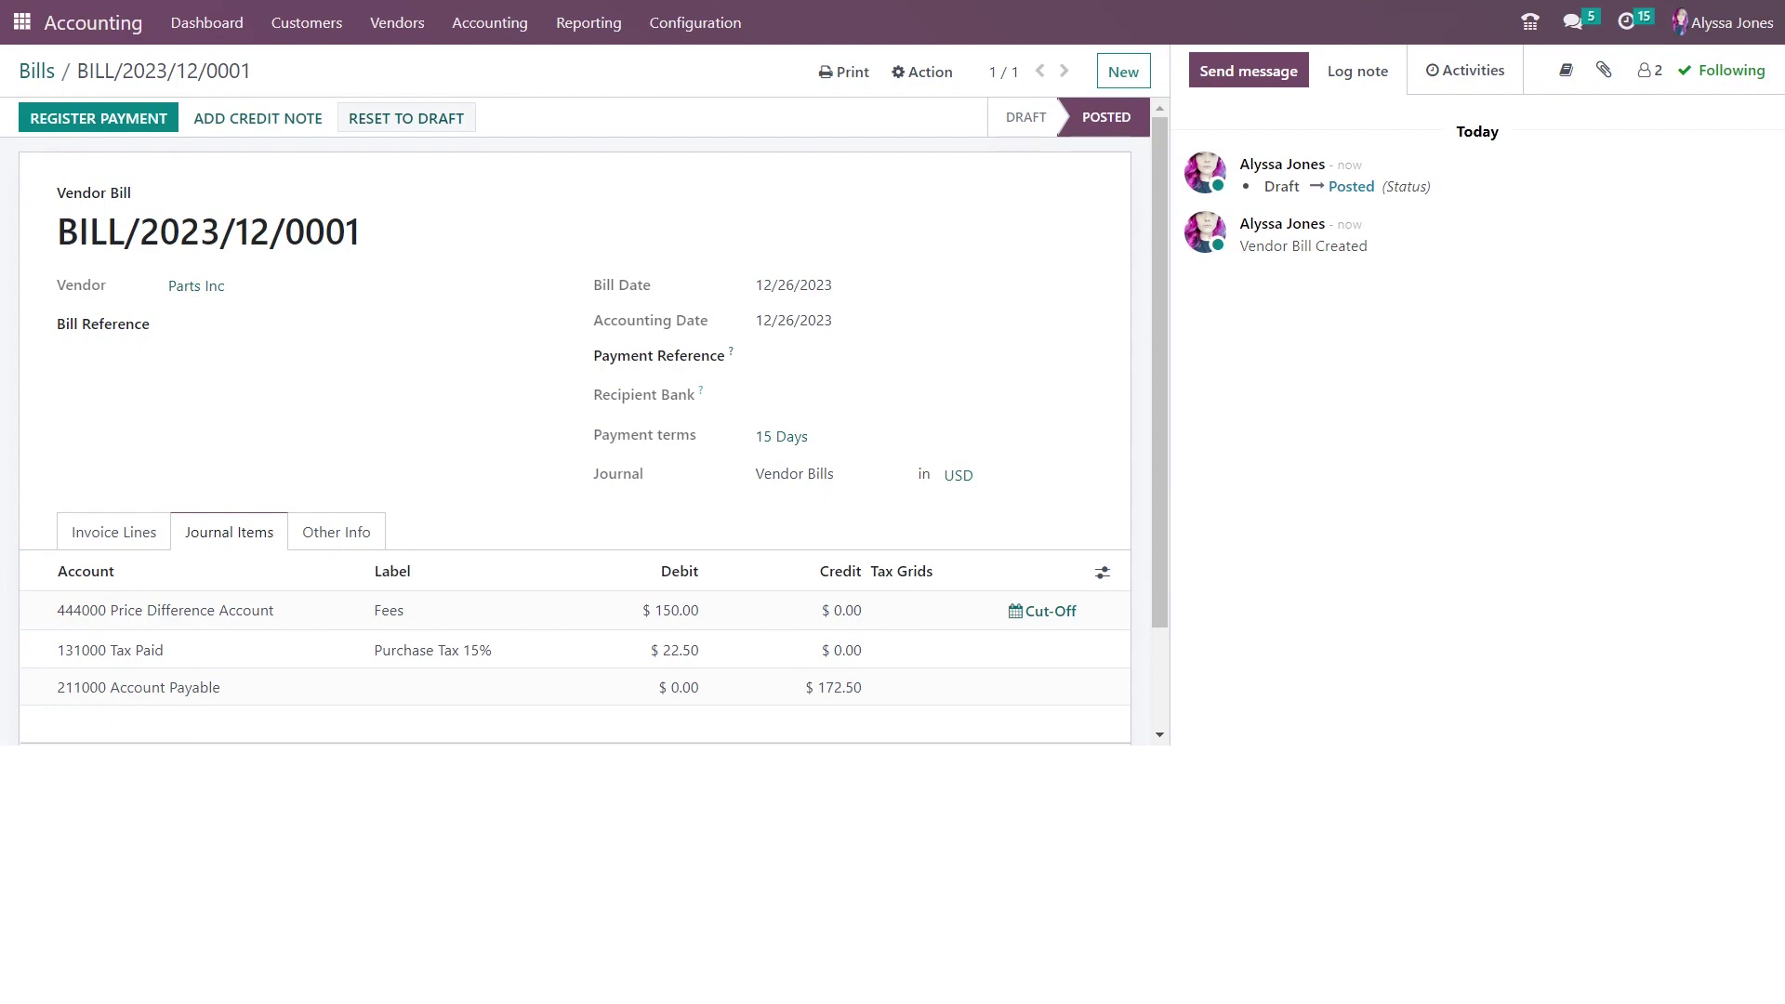
Register payment of the full bill amount through the Bank journal.
click(91, 131)
click(565, 131)
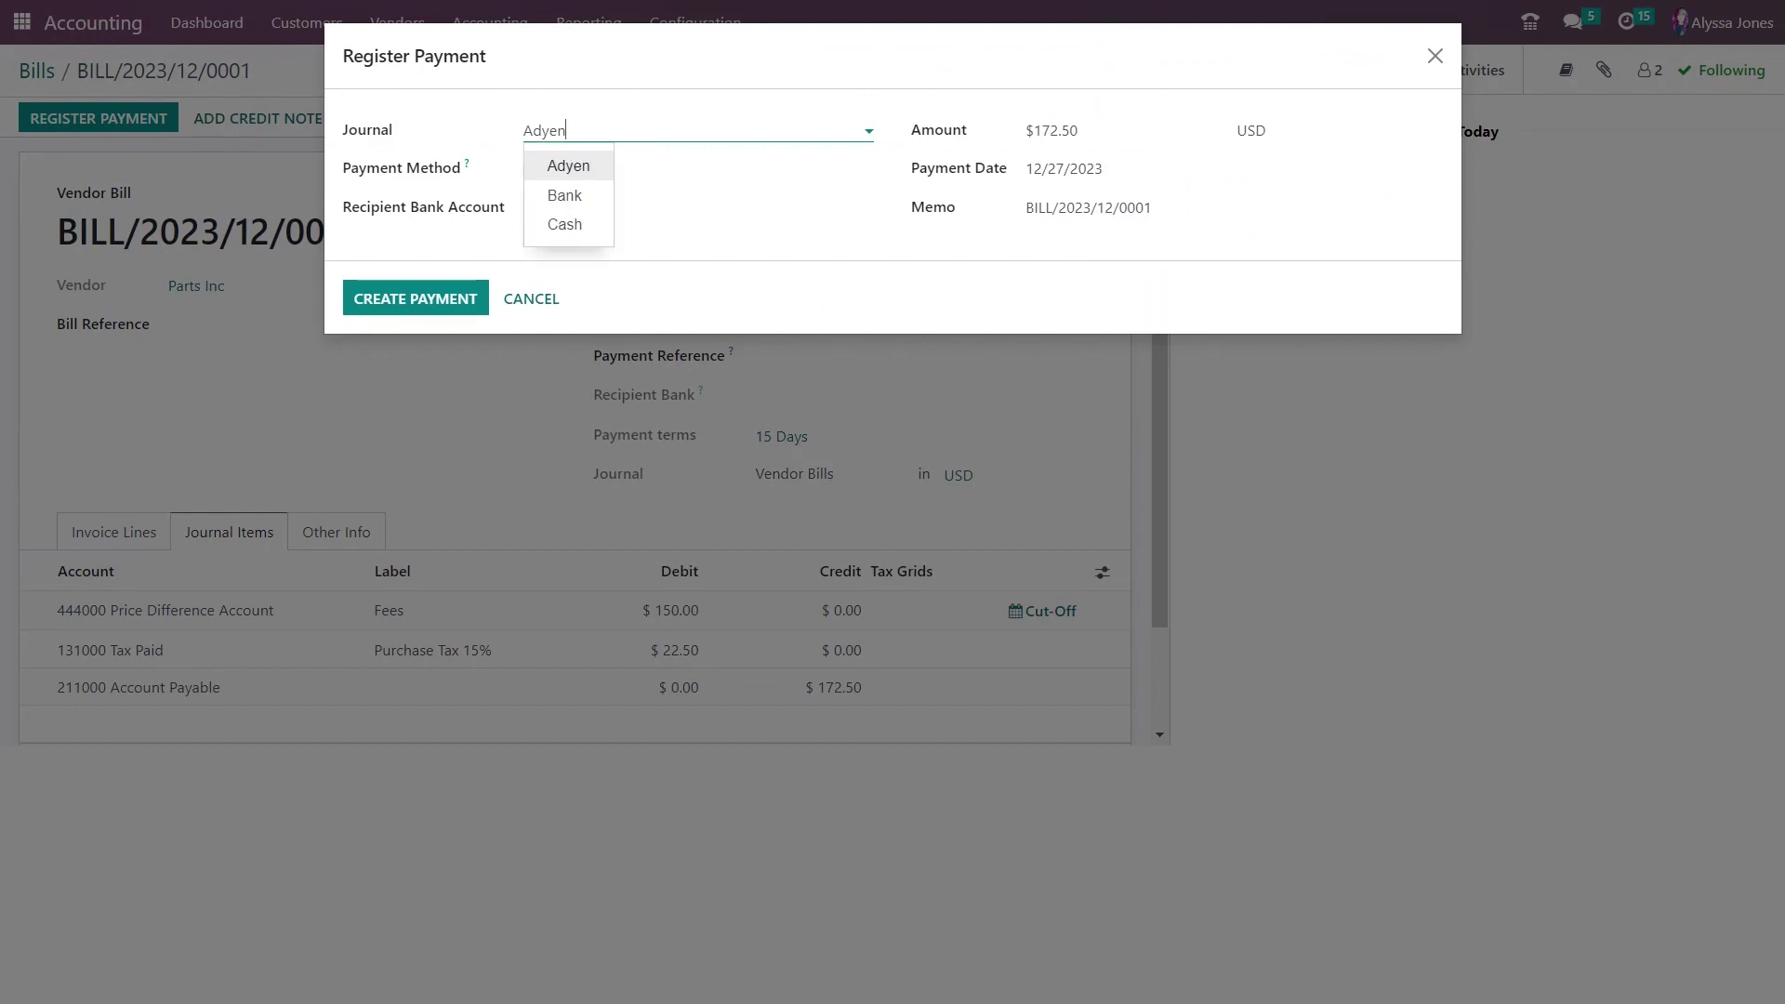
click(587, 207)
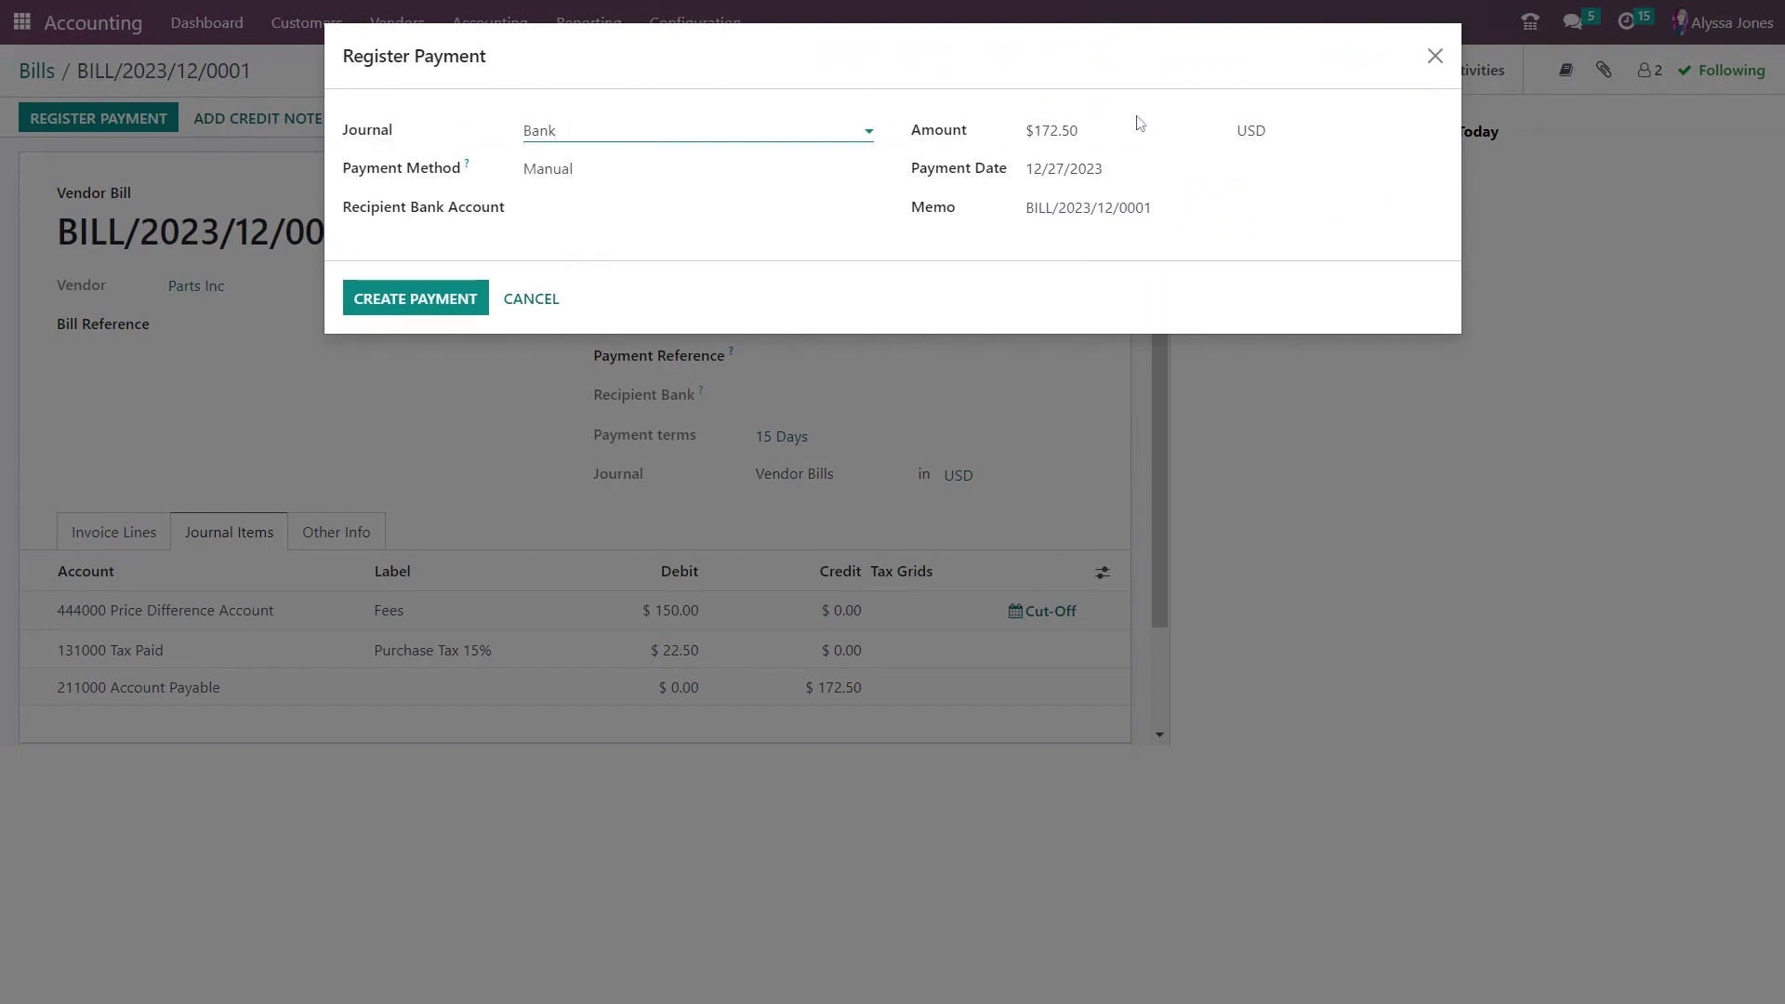
click(433, 309)
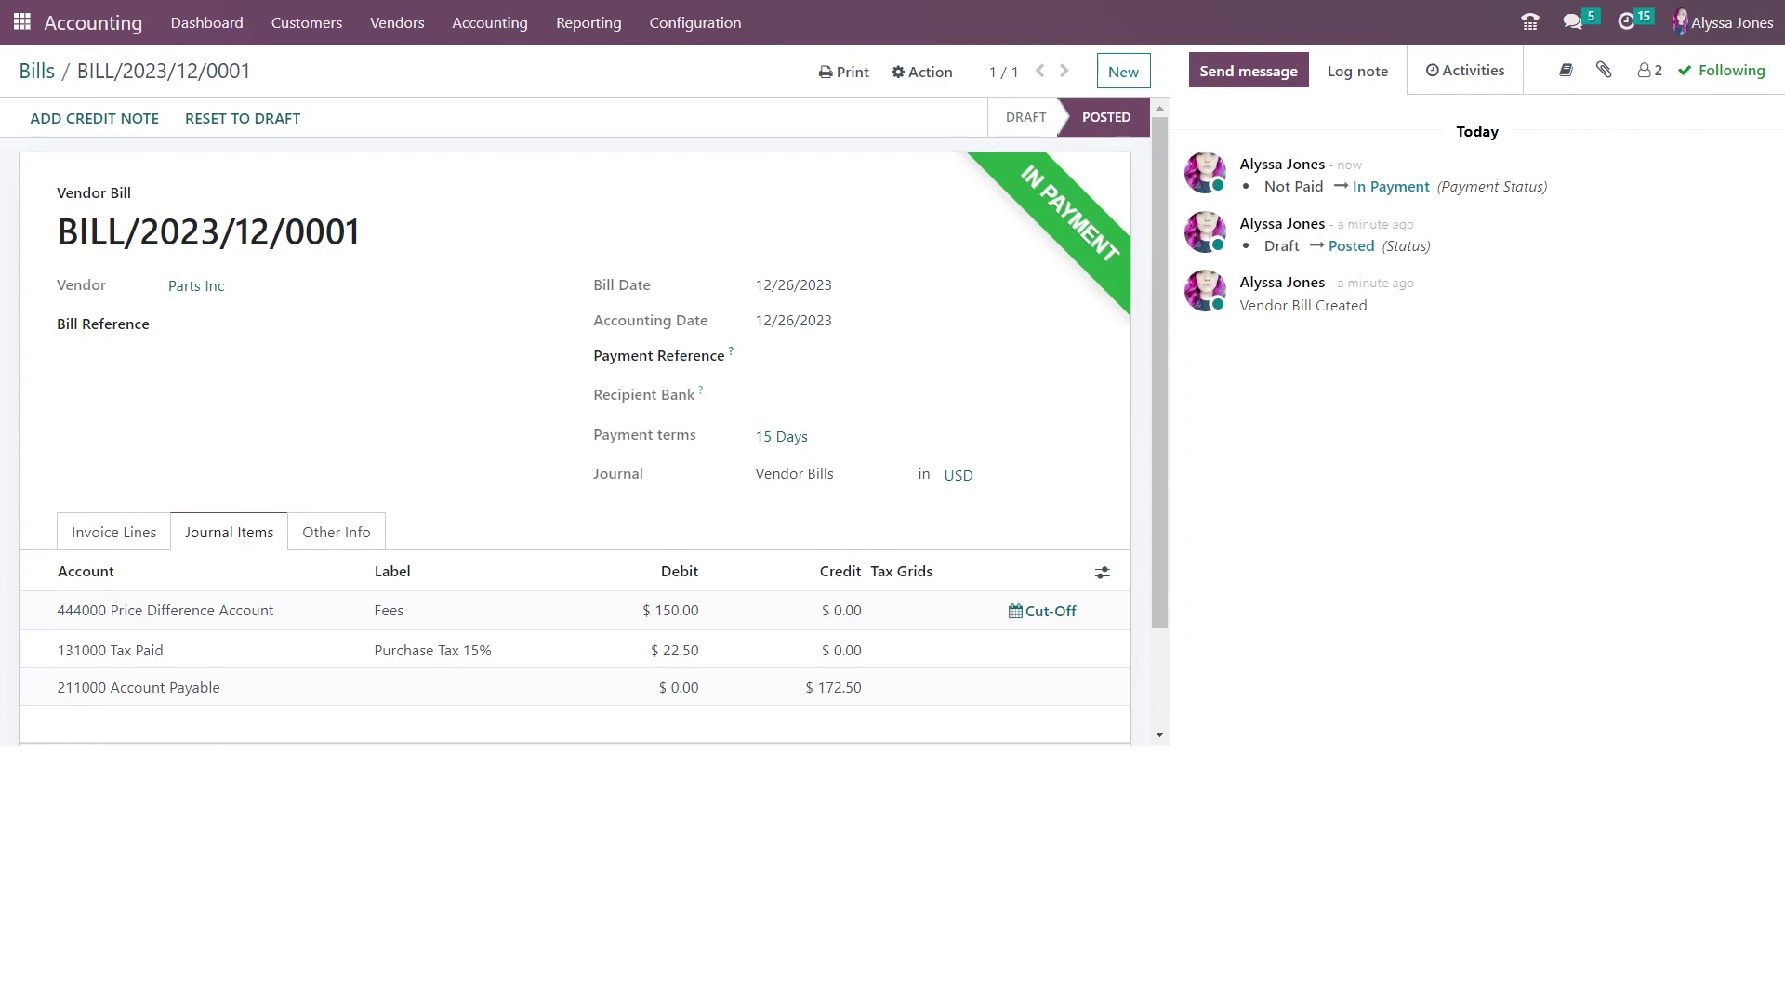
click(398, 22)
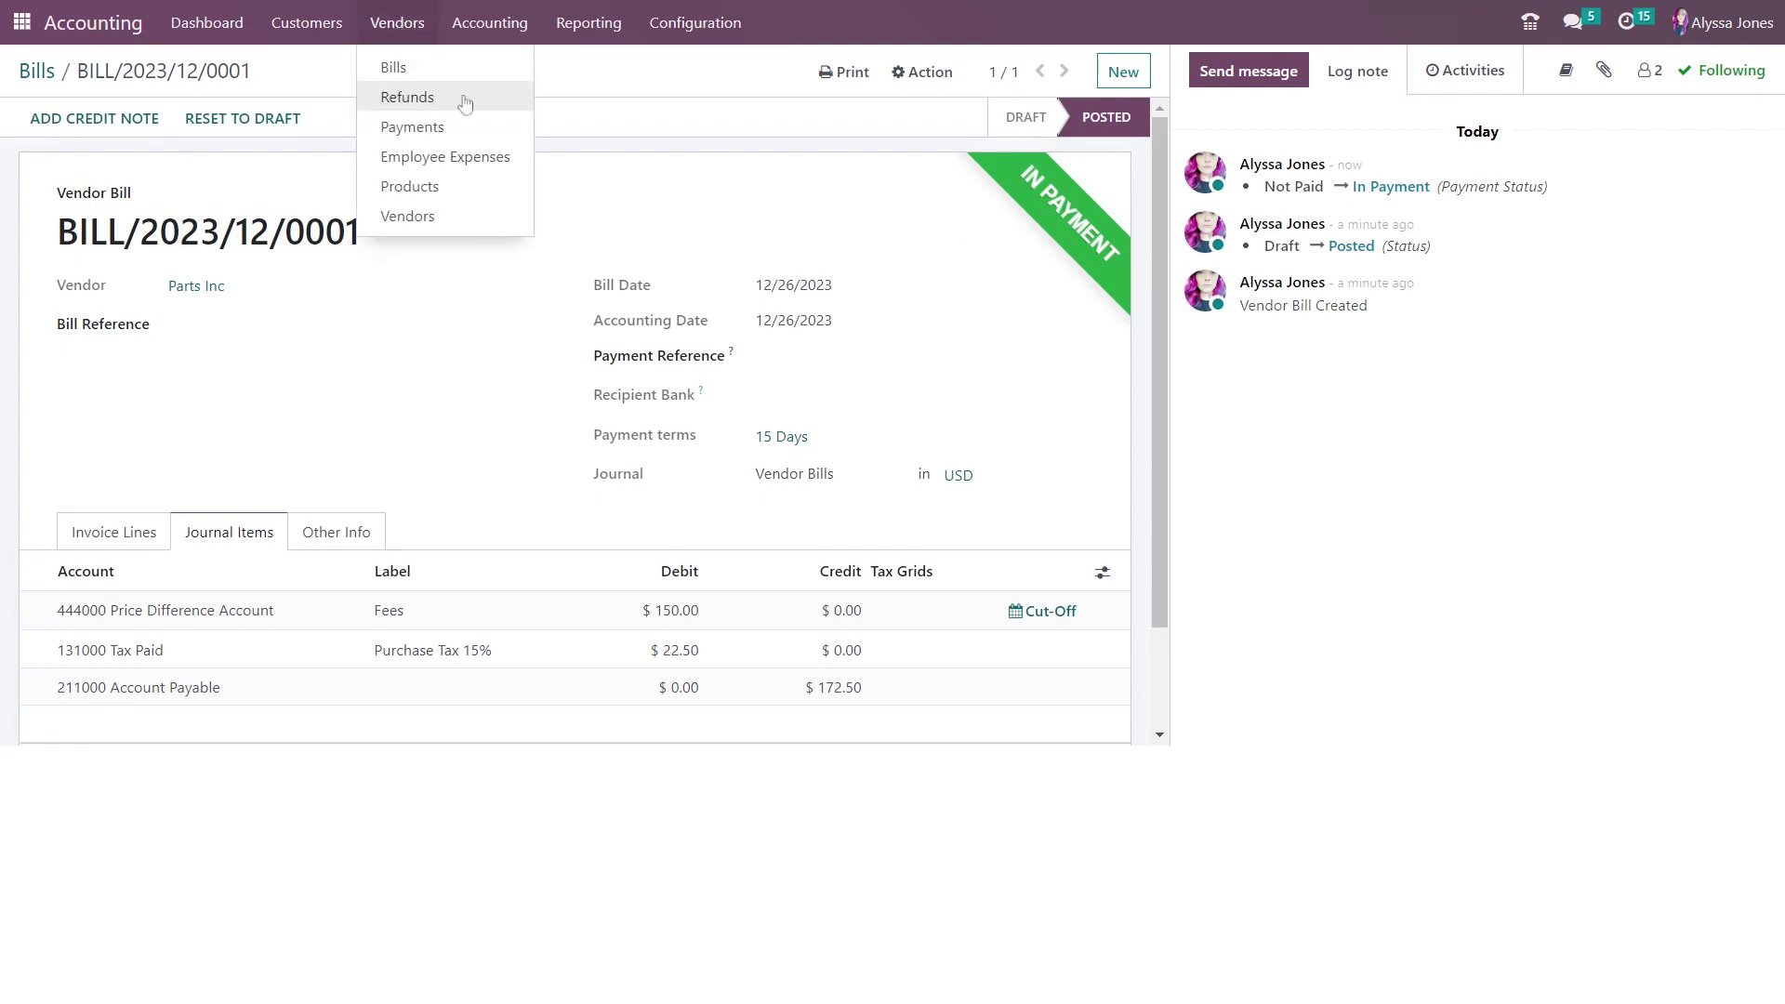
click(504, 348)
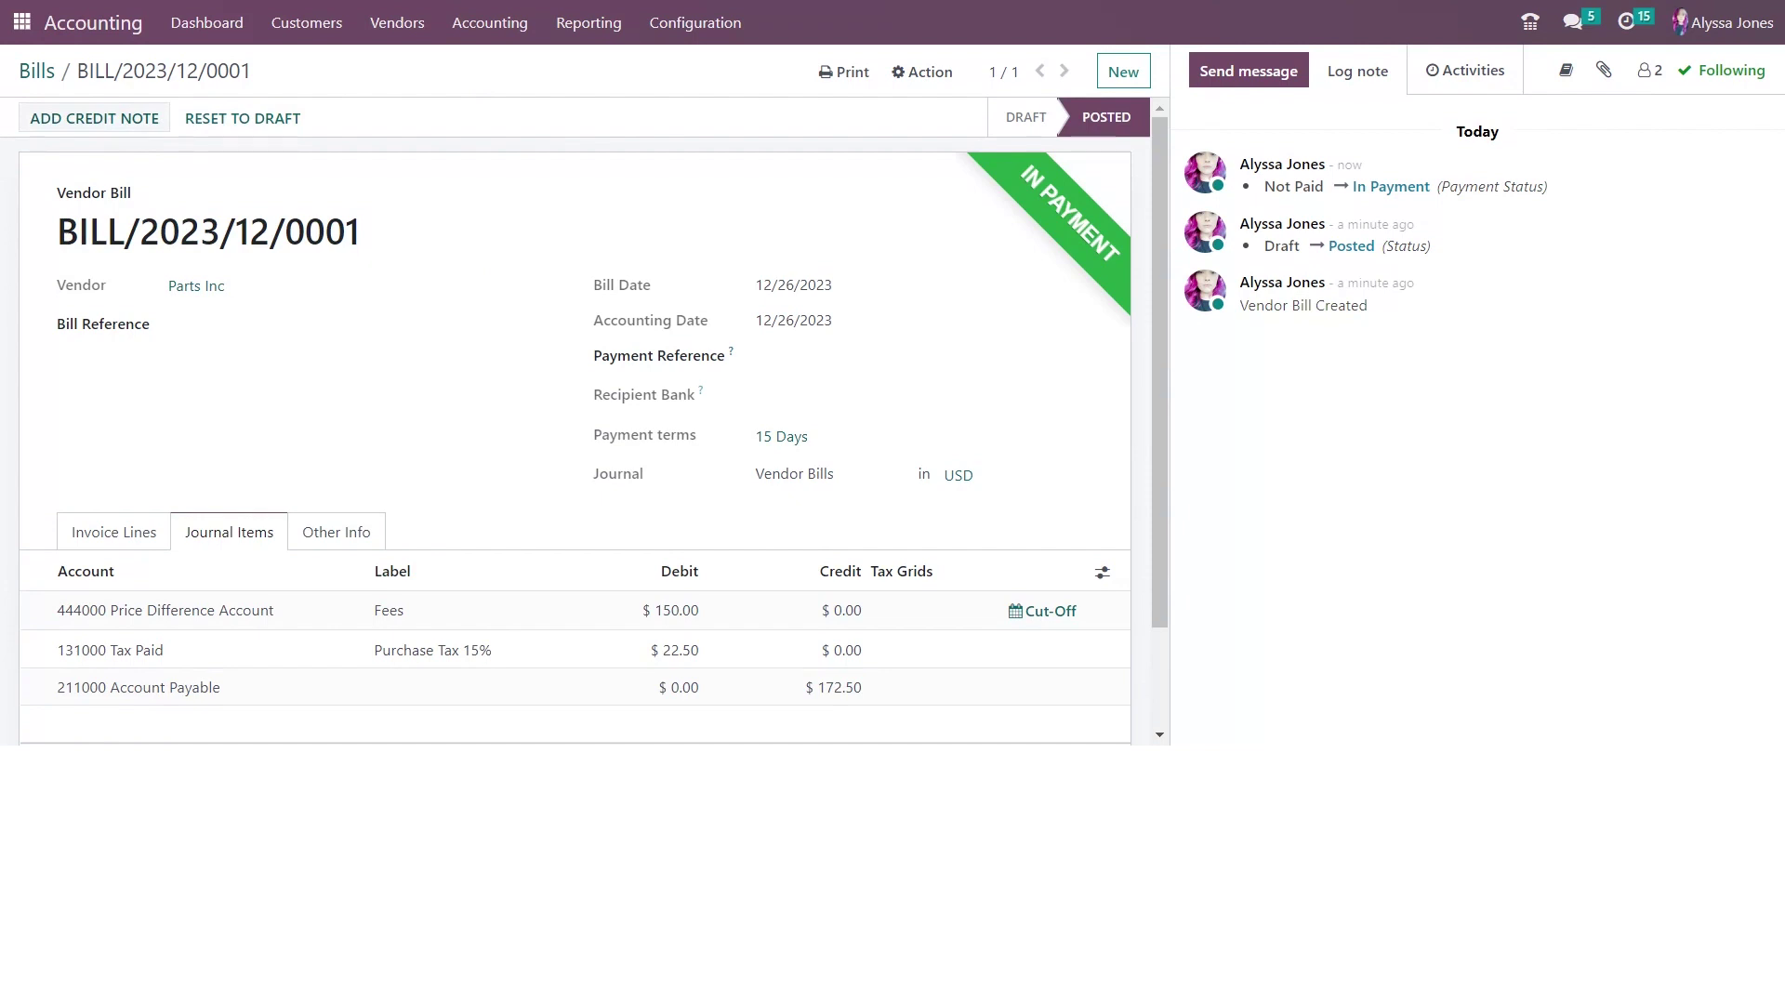
Reverse the vendor bill with a credit note giving the reason "Overpaid".
click(94, 118)
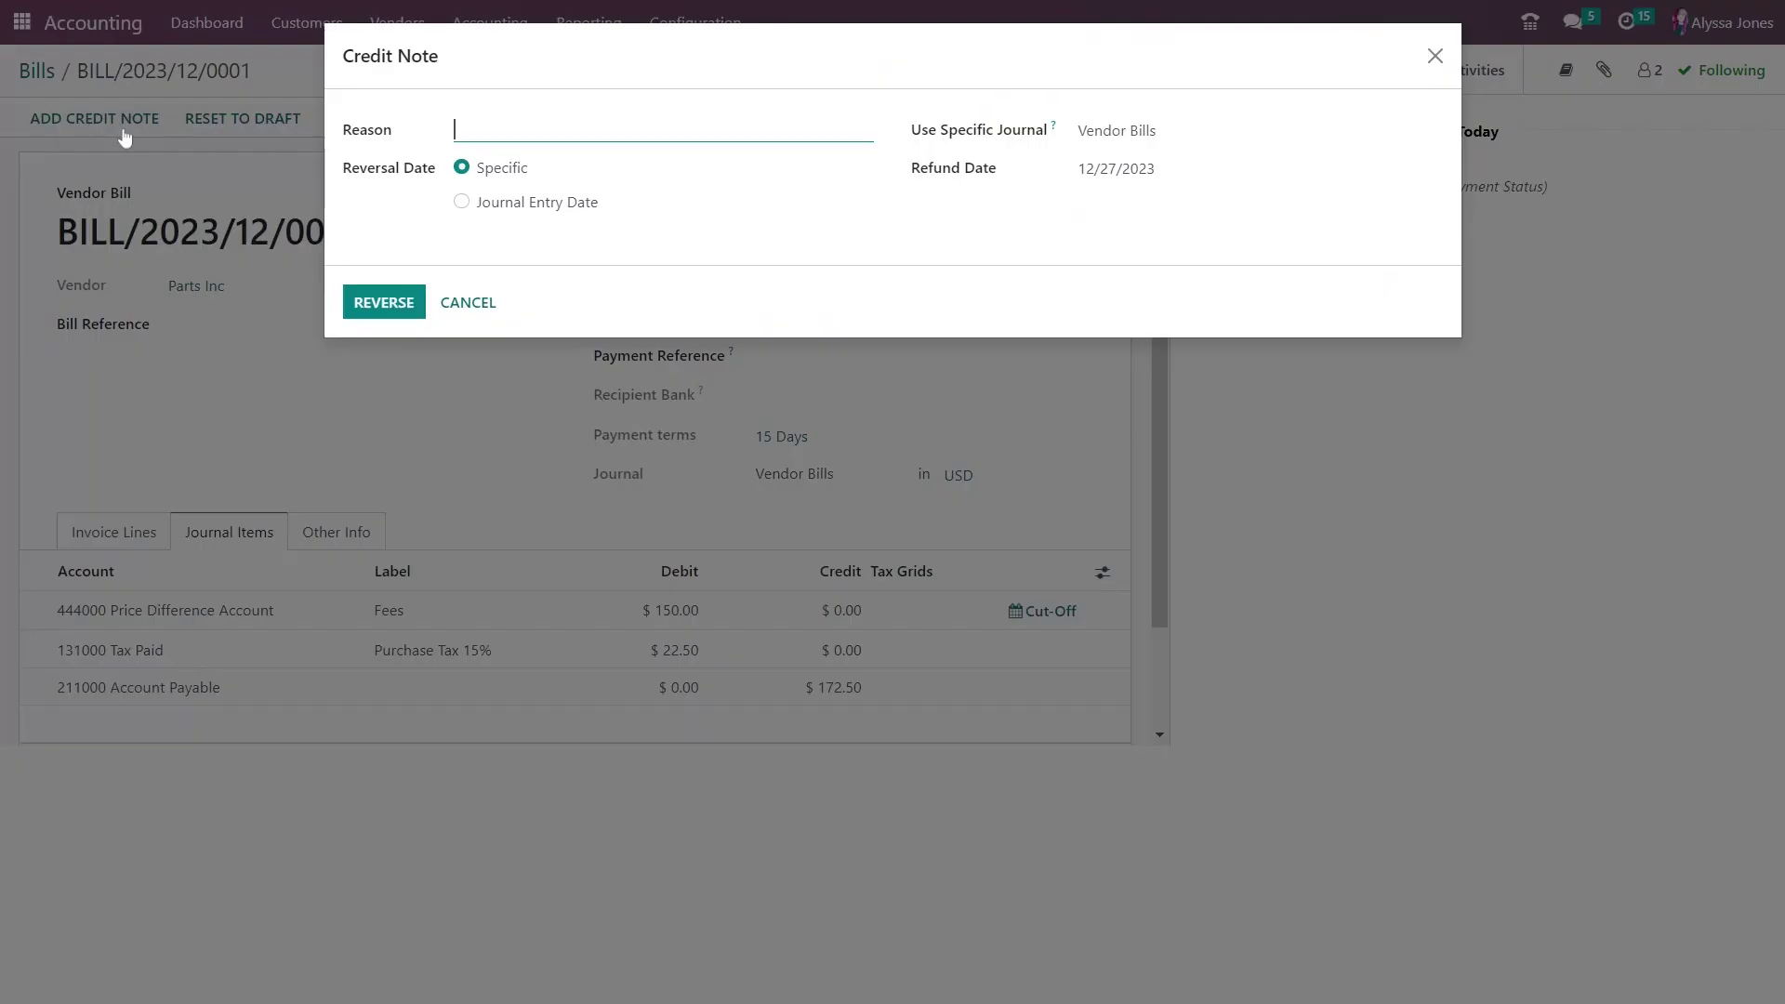
text(Overpaid)
click(394, 303)
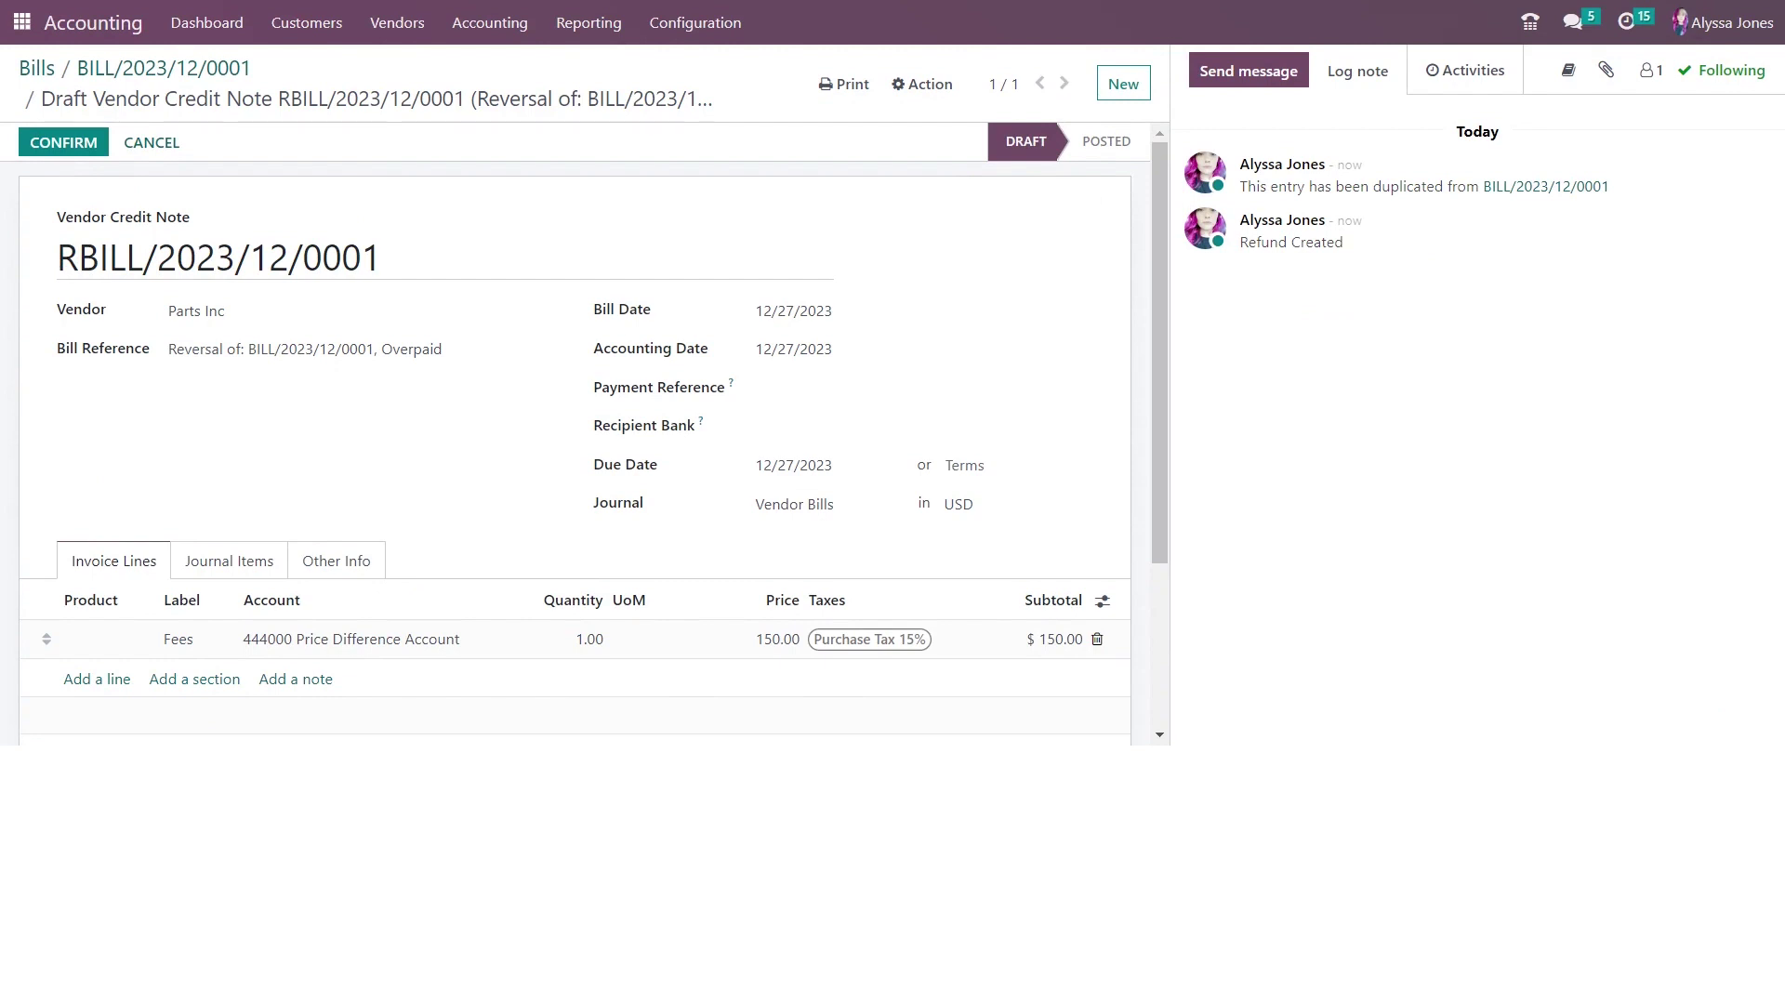
drag(57, 218, 226, 228)
click(225, 229)
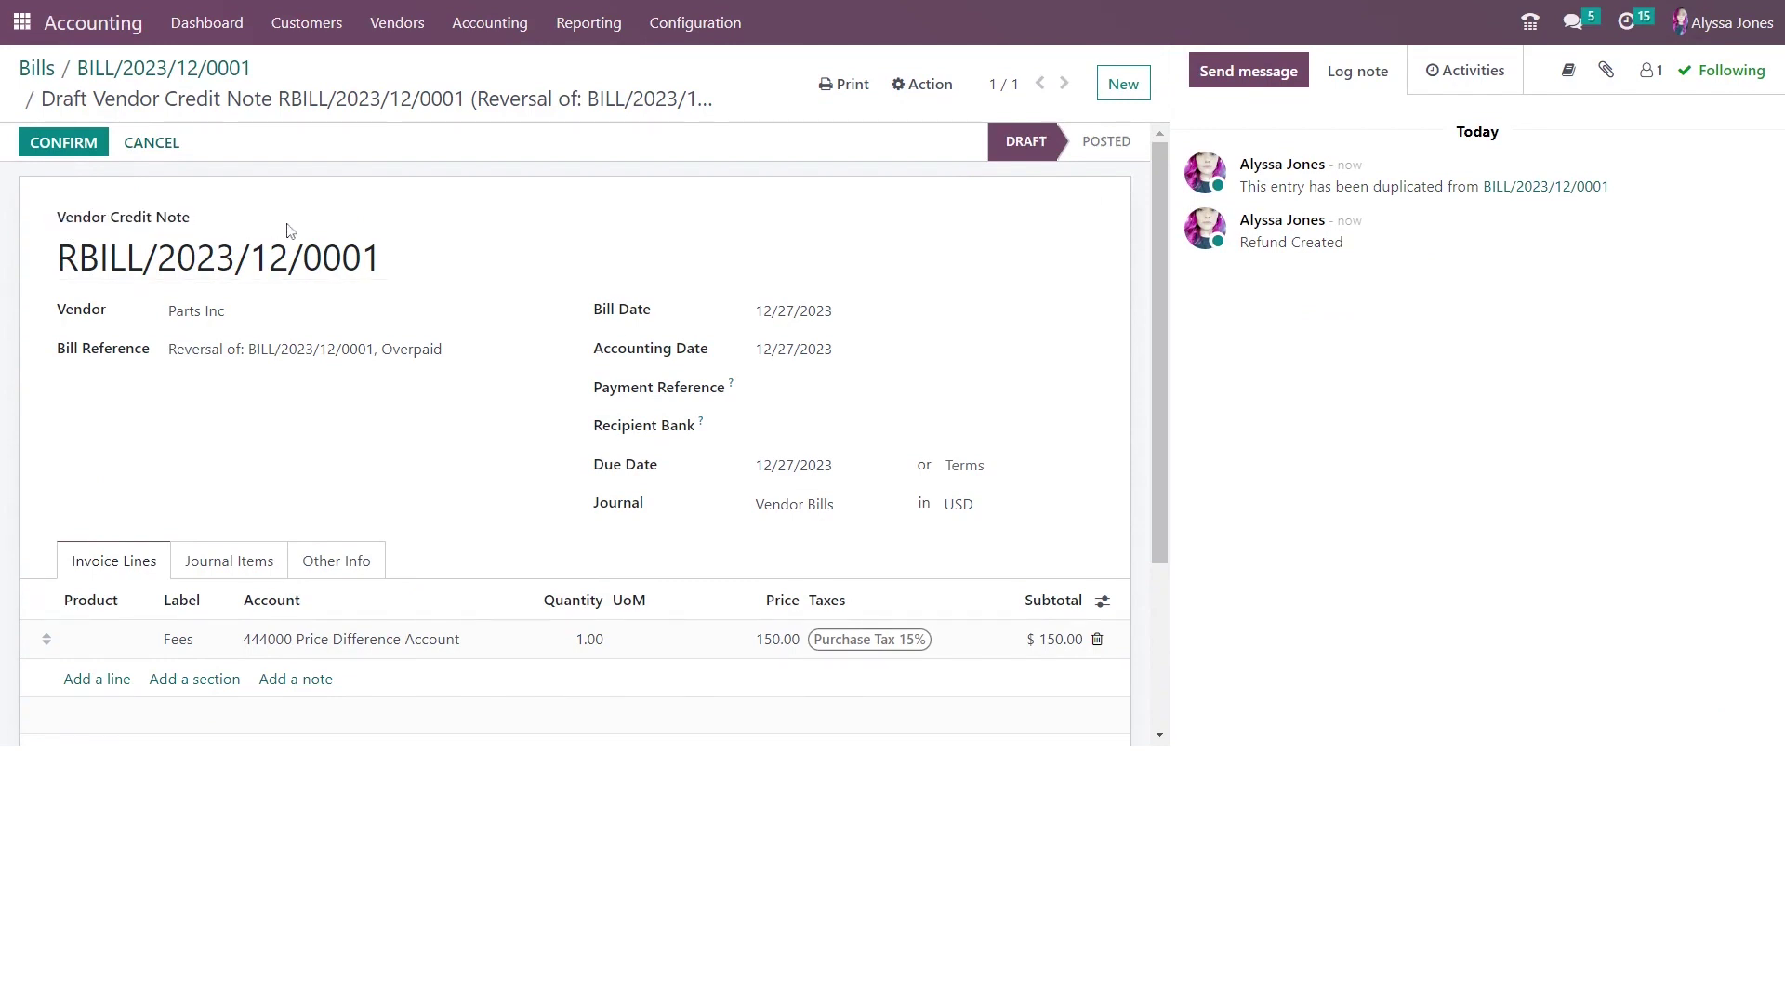